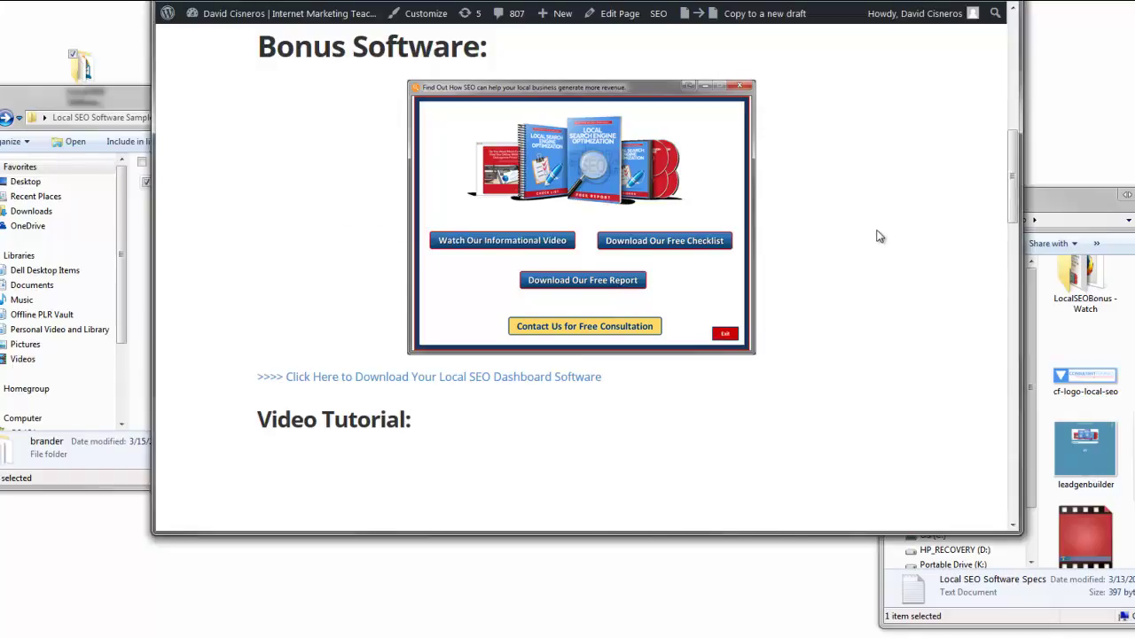
- Scroll the Firefox page and start downloading the Local SEO Dashboard Software
{"action": "scroll", "coordinate": [877, 236], "scroll_direction": "down", "scroll_amount": 10}
{"action": "scroll", "coordinate": [875, 235], "scroll_direction": "down", "scroll_amount": 3}
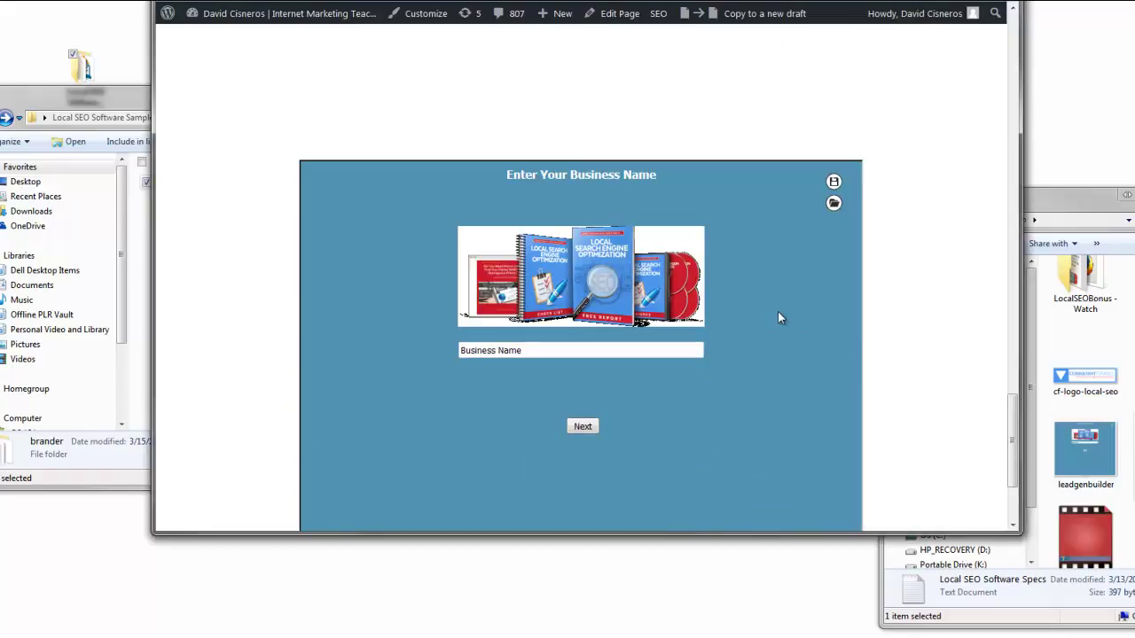
{"action": "scroll", "coordinate": [778, 311], "scroll_direction": "up", "scroll_amount": 8}
{"action": "scroll", "coordinate": [779, 316], "scroll_direction": "down", "scroll_amount": 3}
{"action": "scroll", "coordinate": [779, 316], "scroll_direction": "up", "scroll_amount": 5}
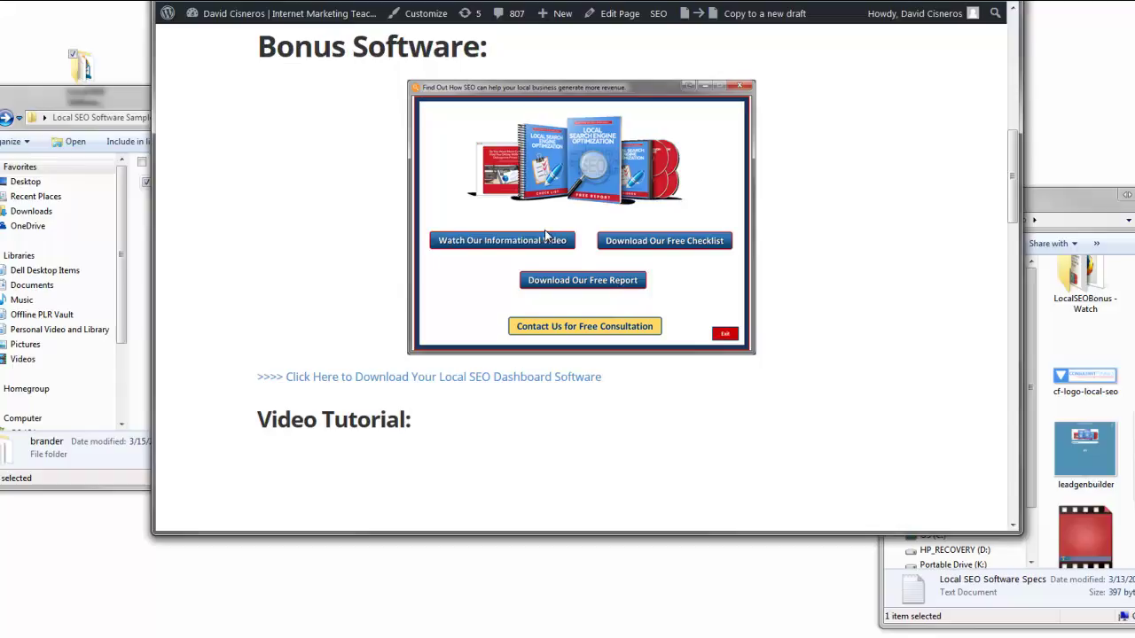
{"action": "left_click", "coordinate": [555, 377]}
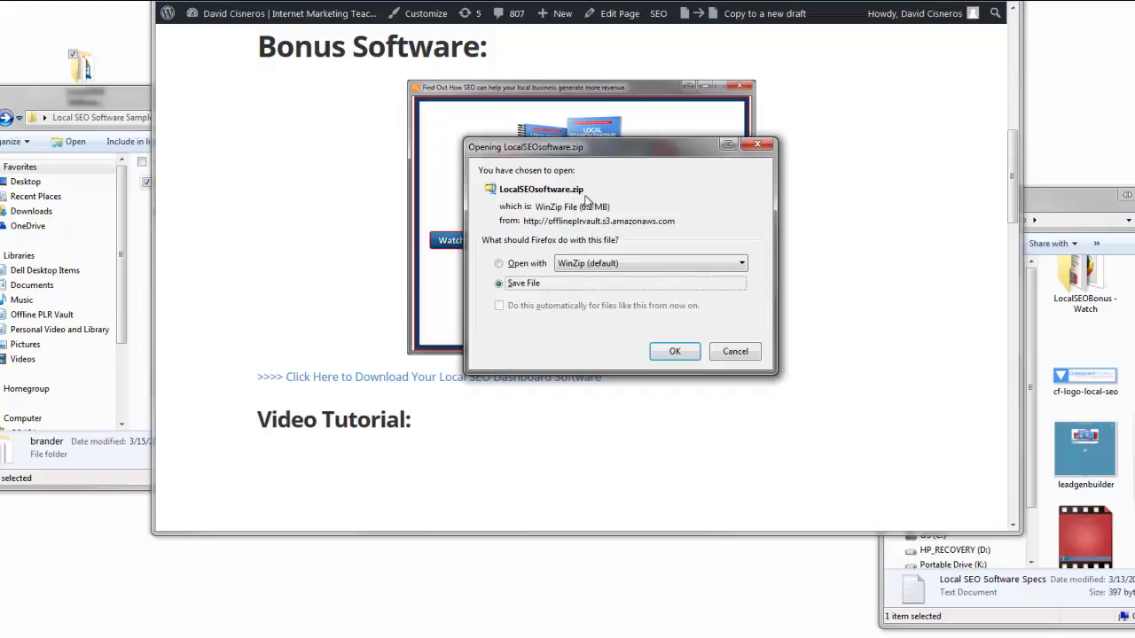
- Cancel the LocalSEOsoftware.zip prompt and move the Local SEO Software Sample folder to the centre
{"action": "left_click", "coordinate": [757, 144]}
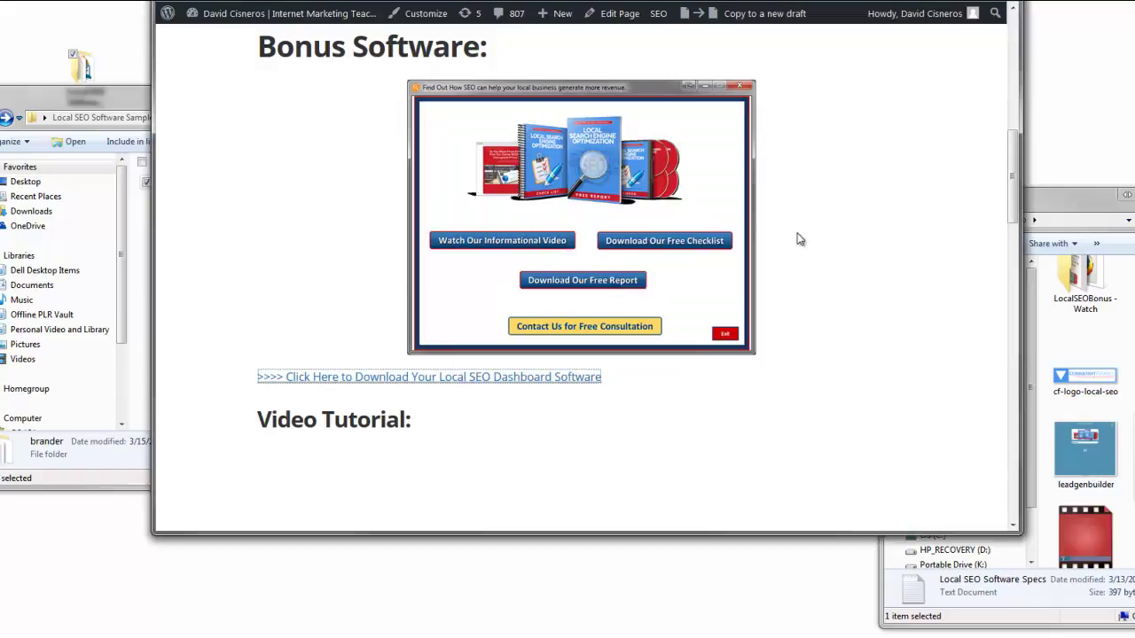
{"action": "left_click", "coordinate": [149, 117]}
{"action": "left_click_drag", "start_coordinate": [246, 111], "coordinate": [535, 133]}
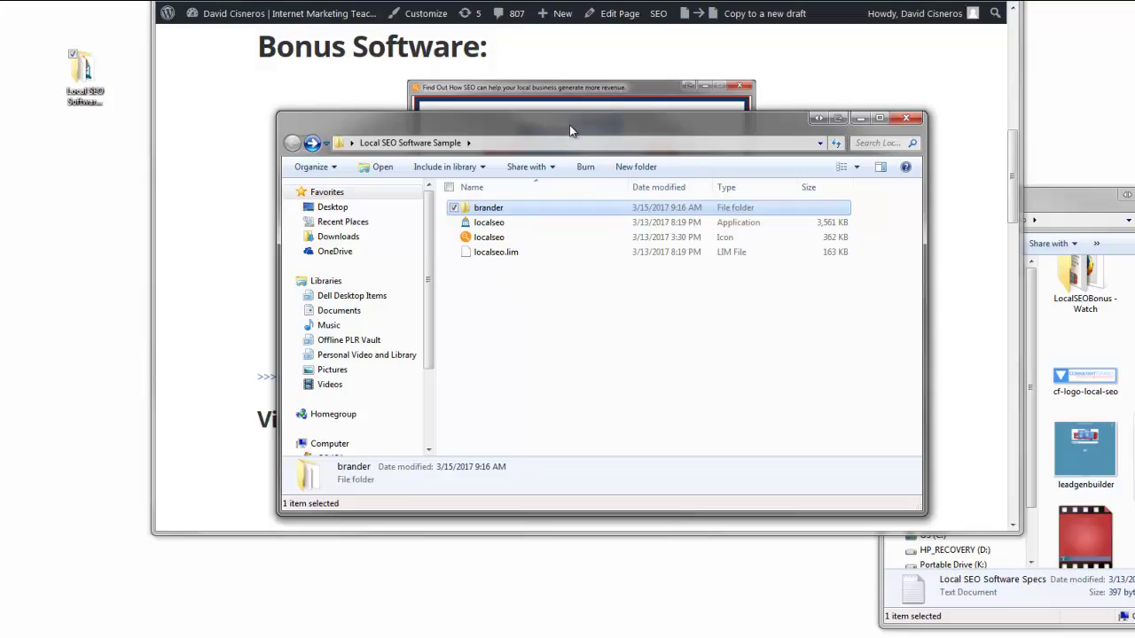
- Open the brander folder and launch the brander application
{"action": "double_click", "coordinate": [504, 208]}
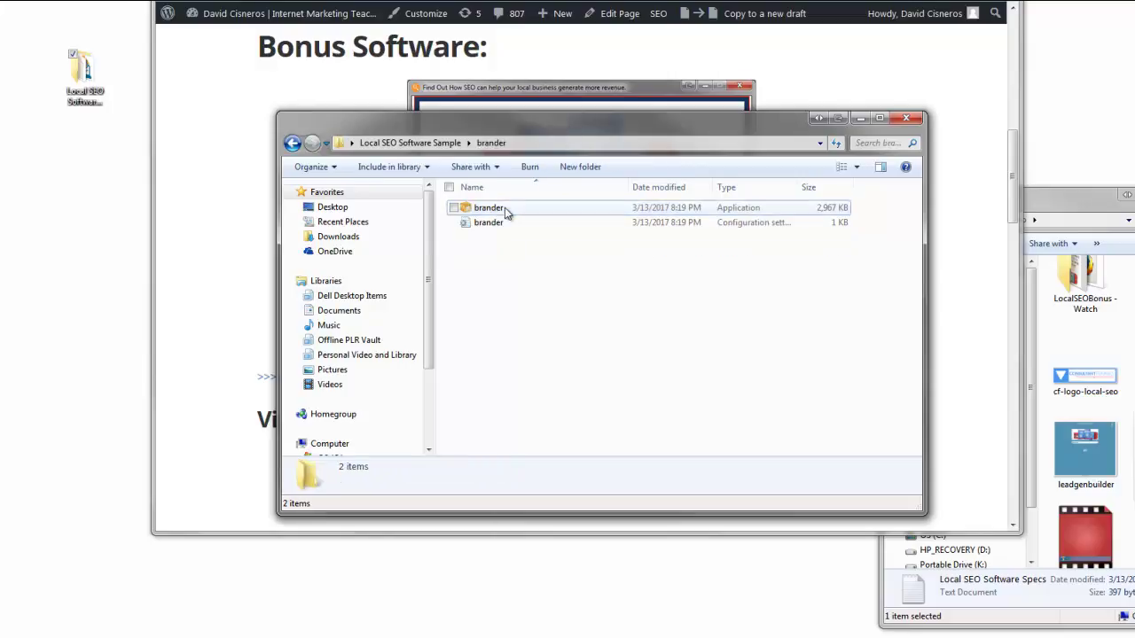
{"action": "double_click", "coordinate": [504, 207]}
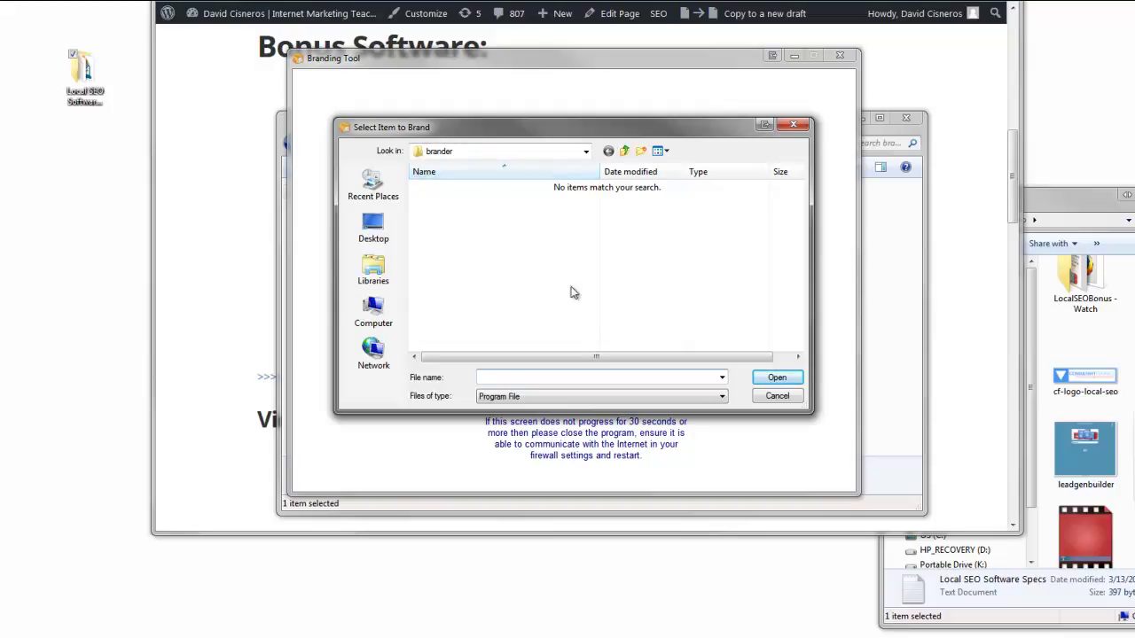
- Go up to the Local SEO Software Sample folder and open localseo in the Branding Tool
{"action": "left_click", "coordinate": [624, 152]}
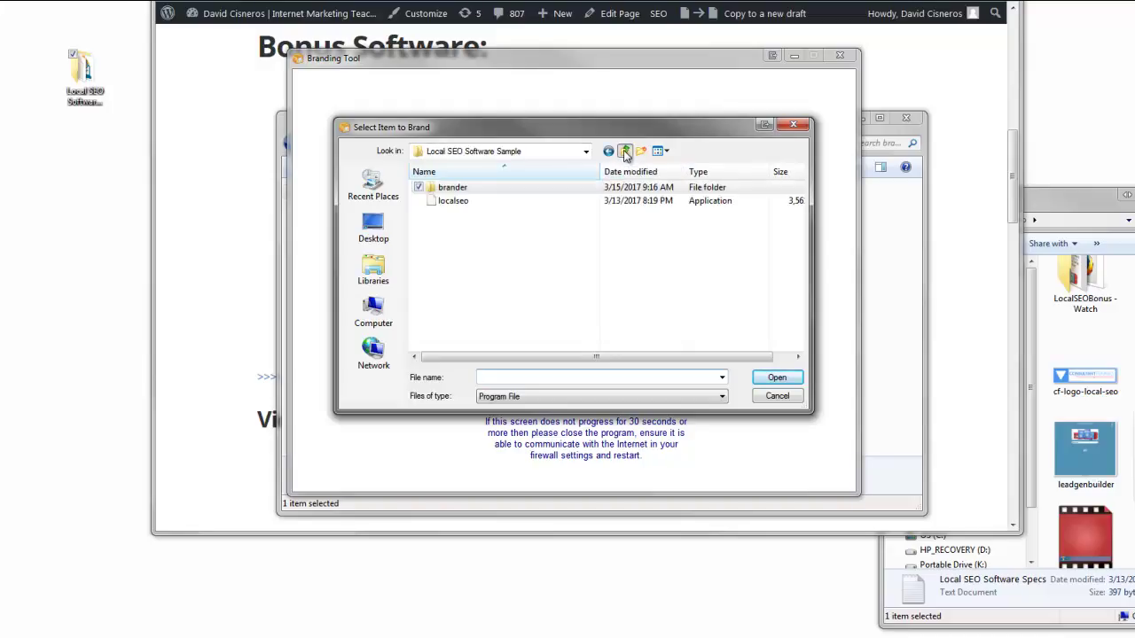
{"action": "left_click", "coordinate": [460, 206]}
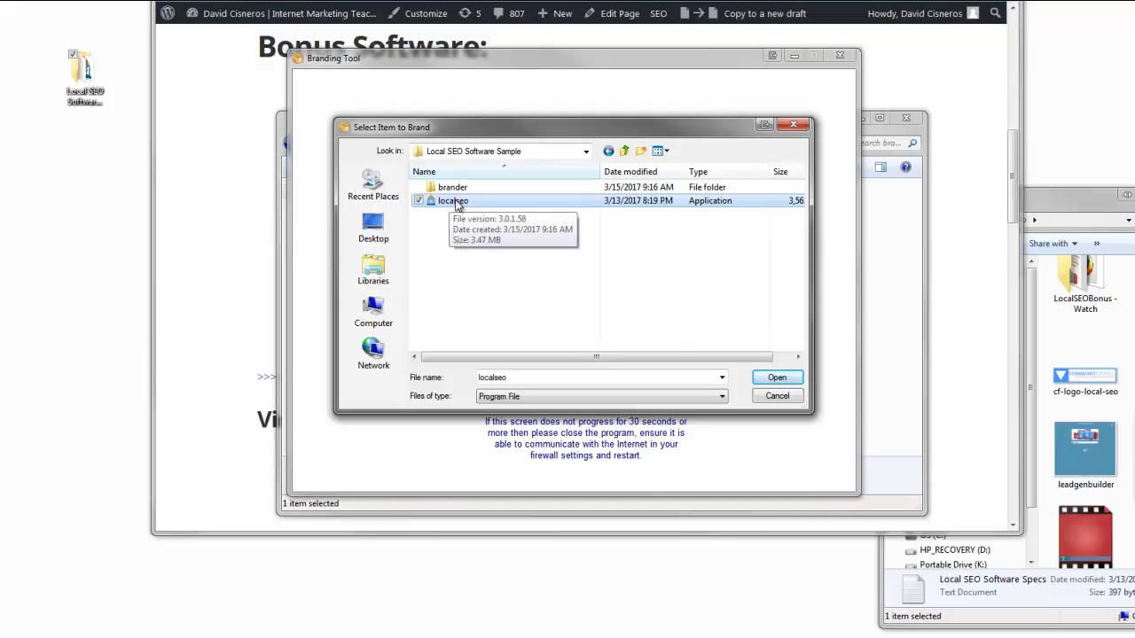
{"action": "left_click", "coordinate": [786, 379]}
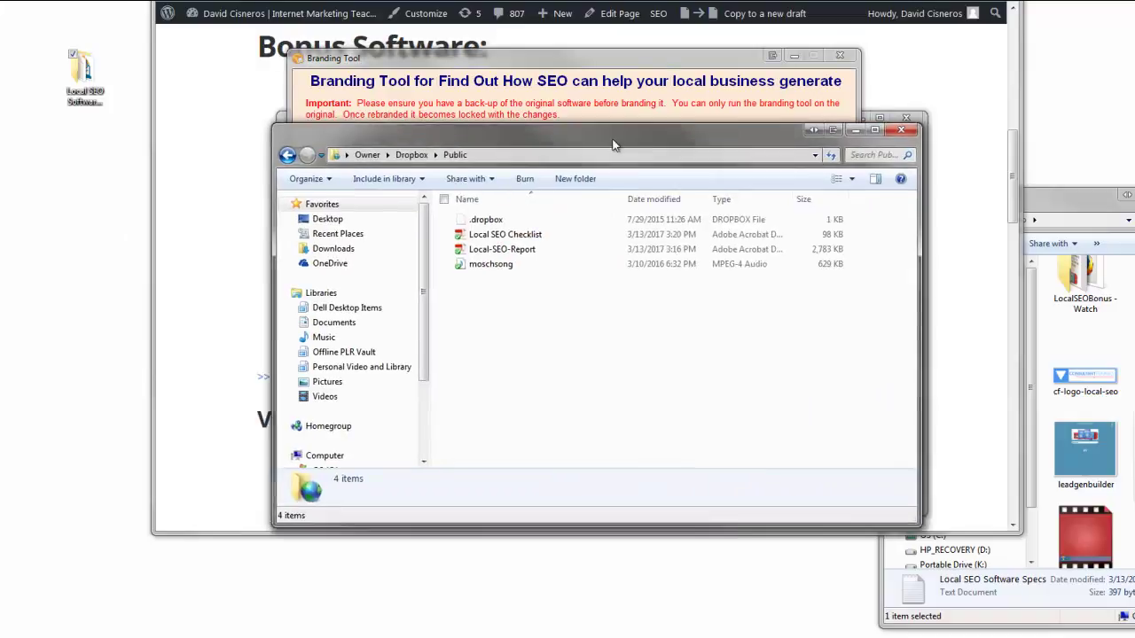
- Move the Dropbox window aside and open FE - Report and Checklist, then 4. Checklist
{"action": "left_click_drag", "start_coordinate": [615, 141], "coordinate": [635, 136]}
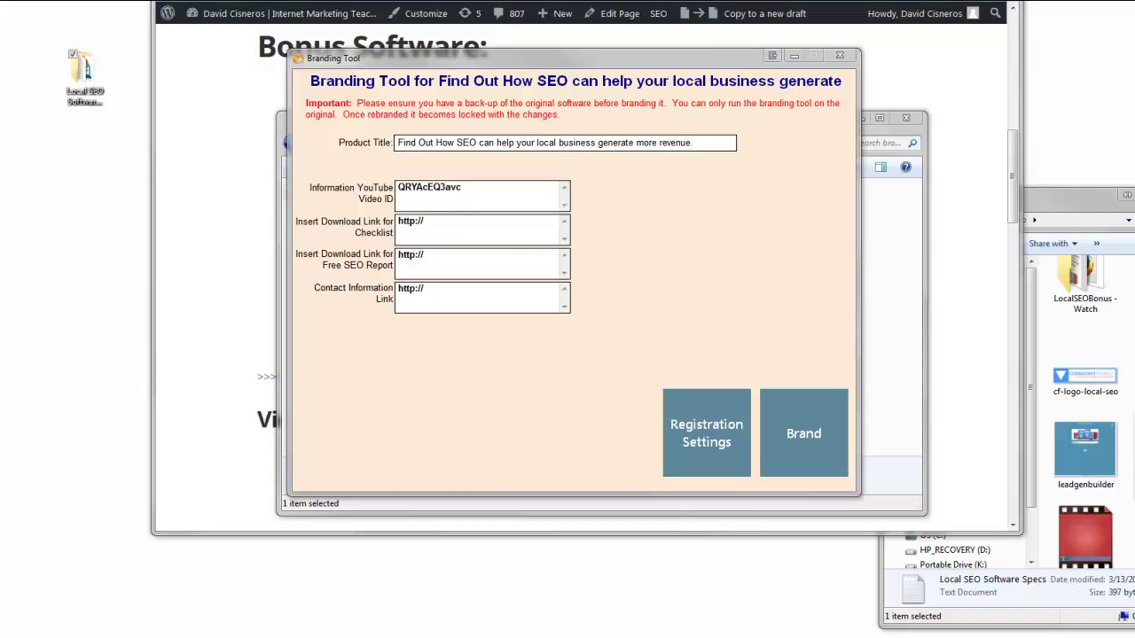
{"action": "key", "text": "alt+Tab"}
{"action": "scroll", "coordinate": [1085, 408], "scroll_direction": "up", "scroll_amount": 1}
{"action": "scroll", "coordinate": [1085, 407], "scroll_direction": "up", "scroll_amount": 1}
{"action": "double_click", "coordinate": [1084, 306]}
{"action": "left_click_drag", "start_coordinate": [1074, 202], "coordinate": [532, 82]}
{"action": "double_click", "coordinate": [562, 211]}
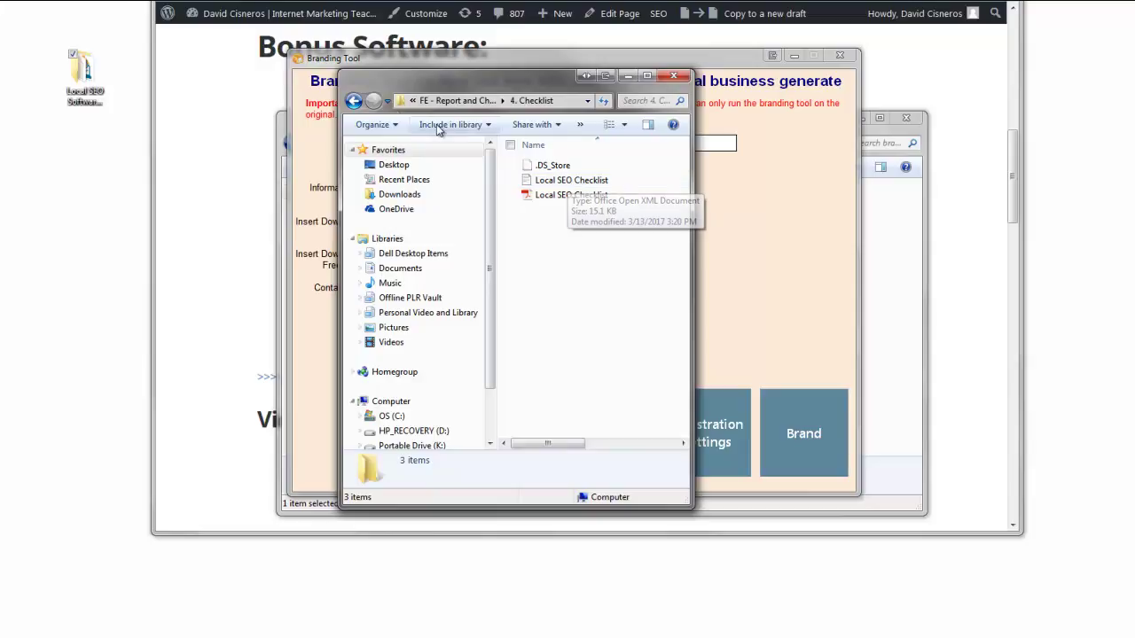
- Go back and open the 3. Report folder, selecting the Local-SEO-Report Word document
{"action": "left_click", "coordinate": [353, 100]}
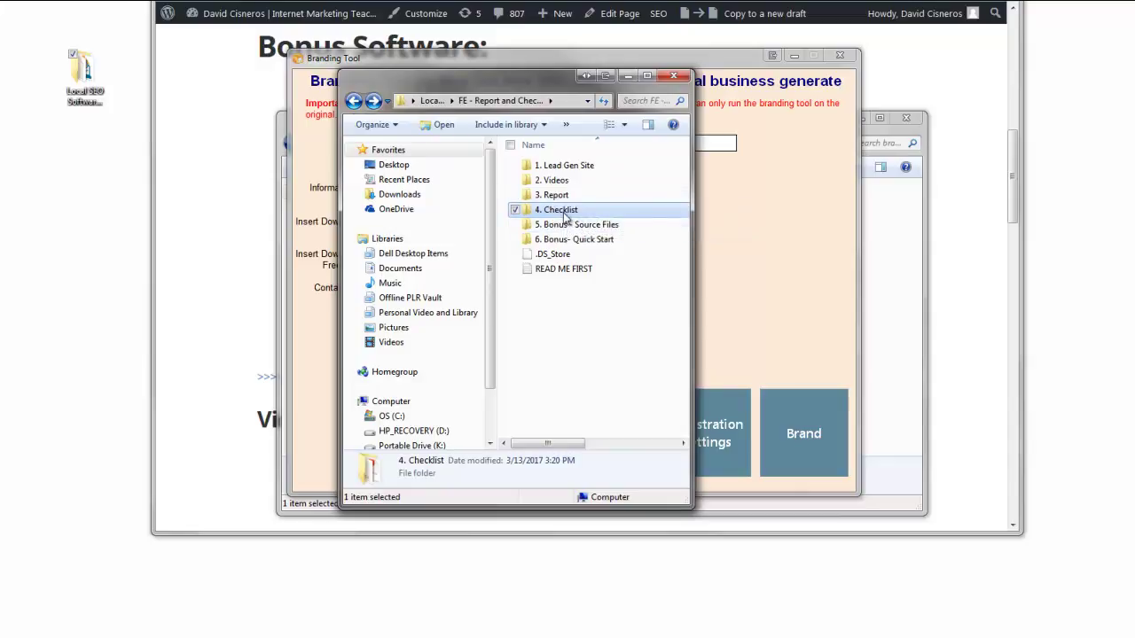
{"action": "double_click", "coordinate": [555, 196]}
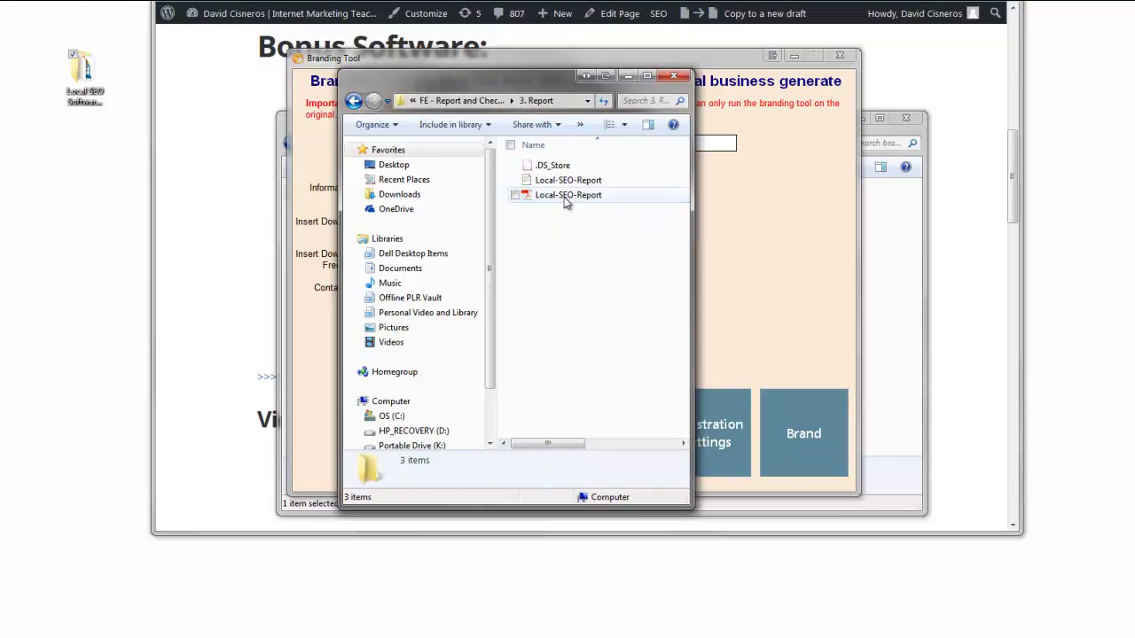
{"action": "left_click", "coordinate": [570, 179]}
- Widen the folder window, move it right, and select video ID QRYAcEQ3avc in the branding form
{"action": "left_click_drag", "start_coordinate": [691, 238], "coordinate": [855, 238]}
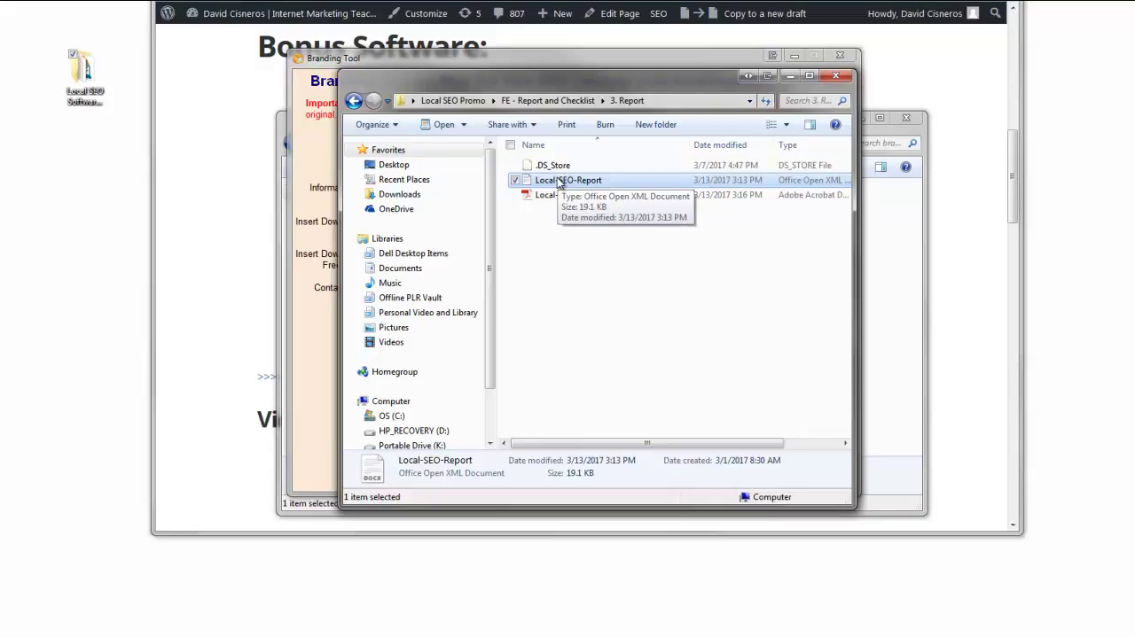
{"action": "left_click_drag", "start_coordinate": [686, 89], "coordinate": [1057, 142]}
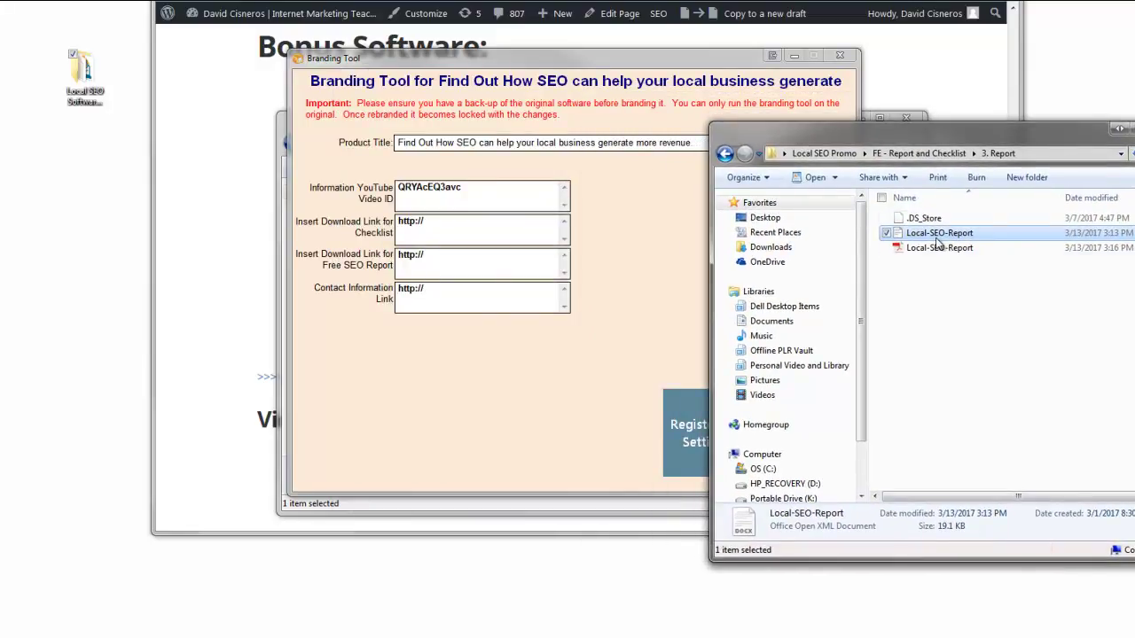
{"action": "left_click", "coordinate": [677, 215]}
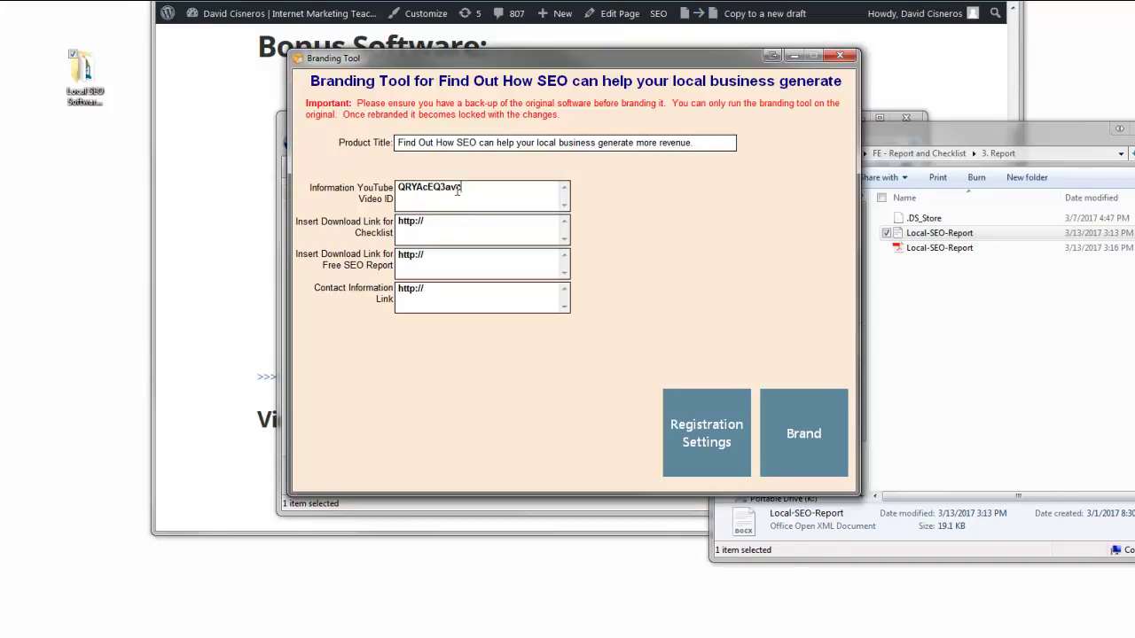
{"action": "left_click_drag", "start_coordinate": [461, 188], "coordinate": [399, 184]}
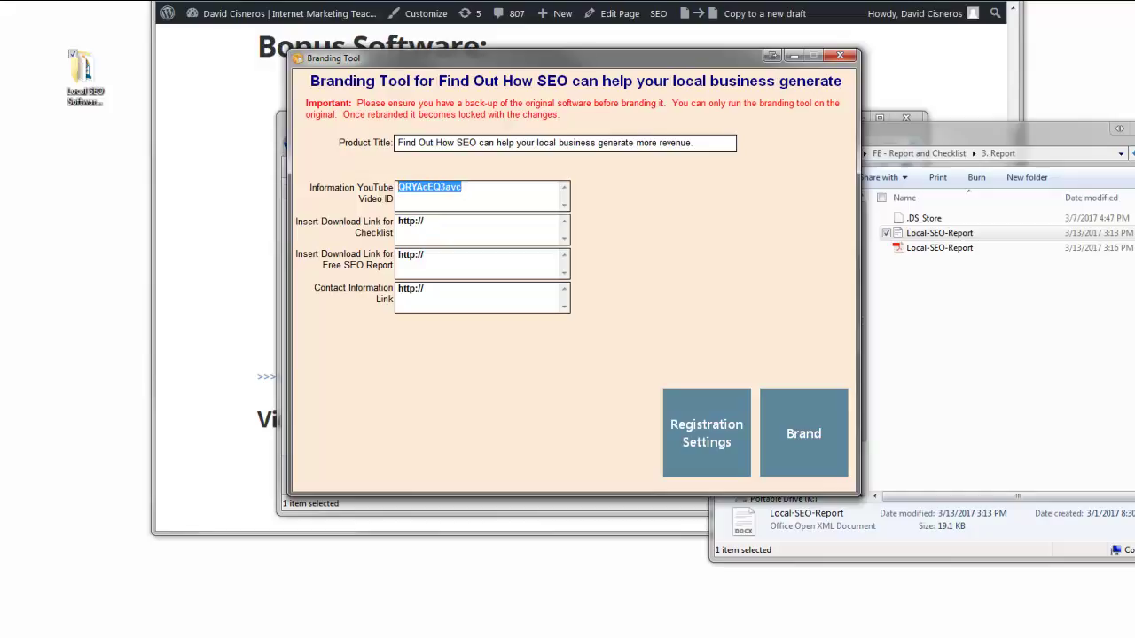
- Search Google in a new tab for 'what is a youtube id'
{"action": "key", "text": "alt+Tab"}
{"action": "key", "text": "ctrl+t"}
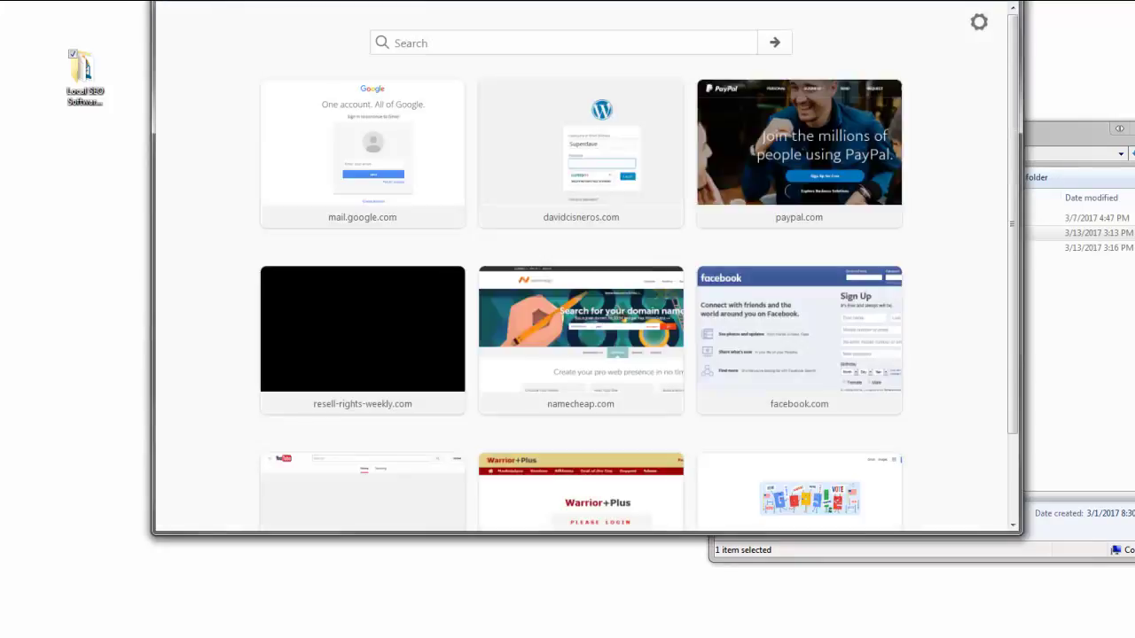
{"action": "type", "text": "wgat"}
{"action": "key", "text": "BackSpace"}
{"action": "key", "text": "BackSpace"}
{"action": "key", "text": "BackSpace"}
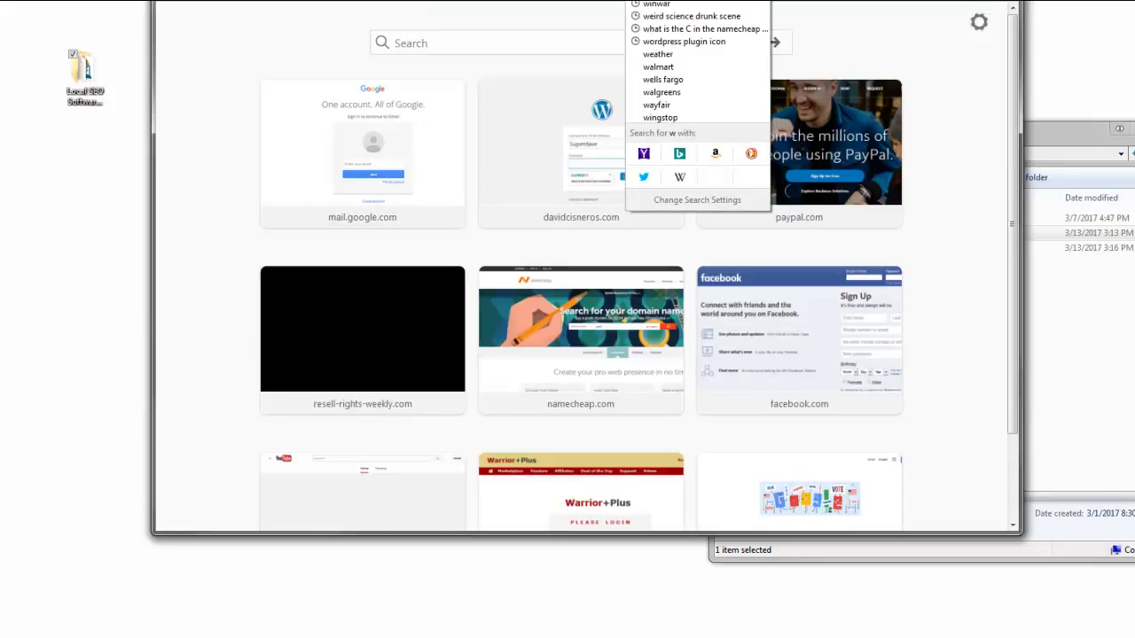
{"action": "type", "text": "hat"}
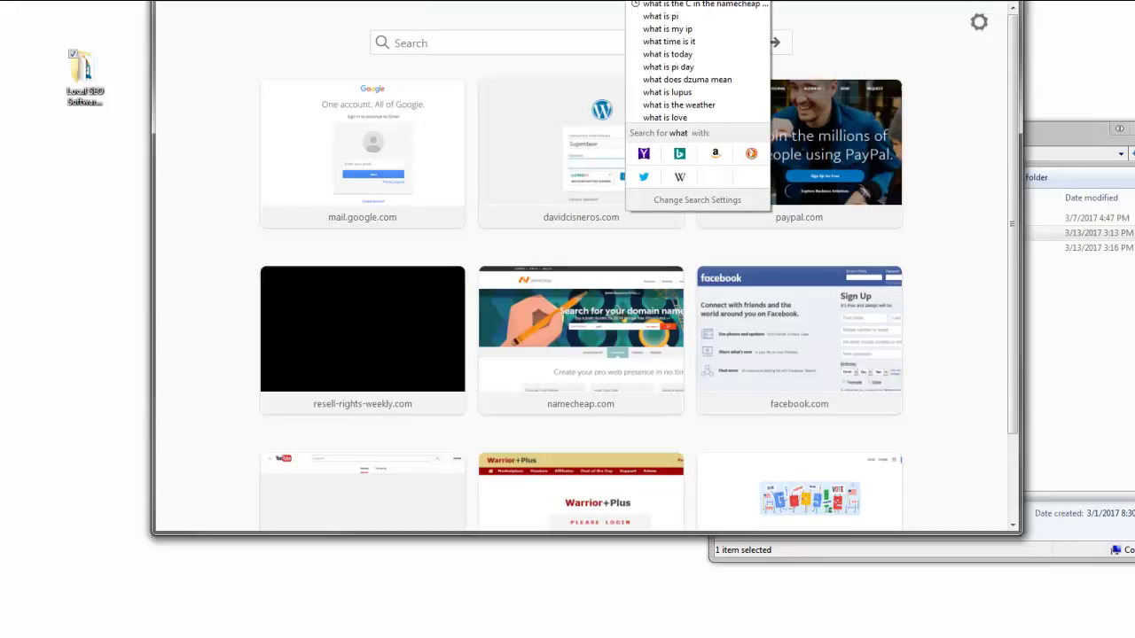
{"action": "type", "text": " is a youtube"}
{"action": "key", "text": "Return"}
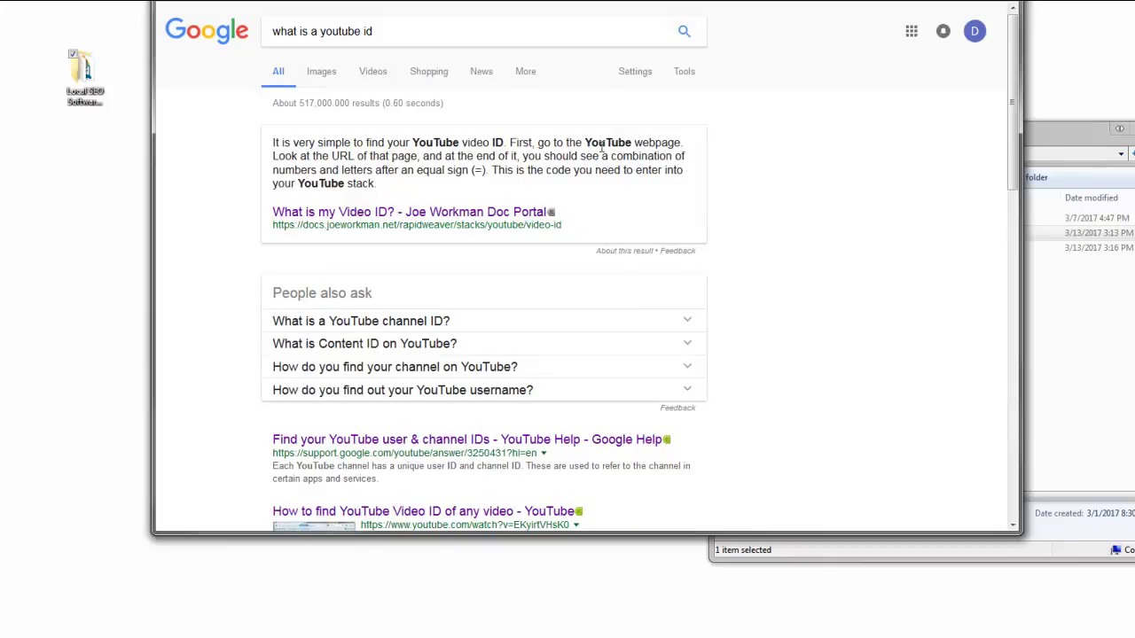
- Highlight the explanation of the video ID, then return to the Branding Tool's Video ID field
{"action": "left_click_drag", "start_coordinate": [394, 173], "coordinate": [473, 174]}
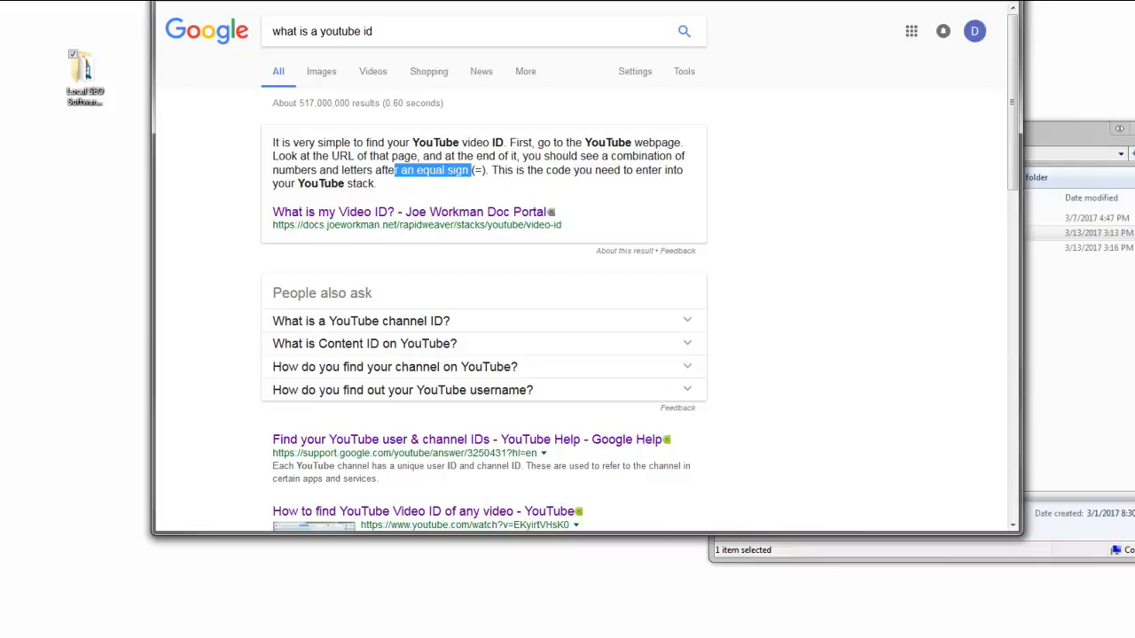
{"action": "key", "text": "alt+Tab"}
{"action": "left_click", "coordinate": [456, 187]}
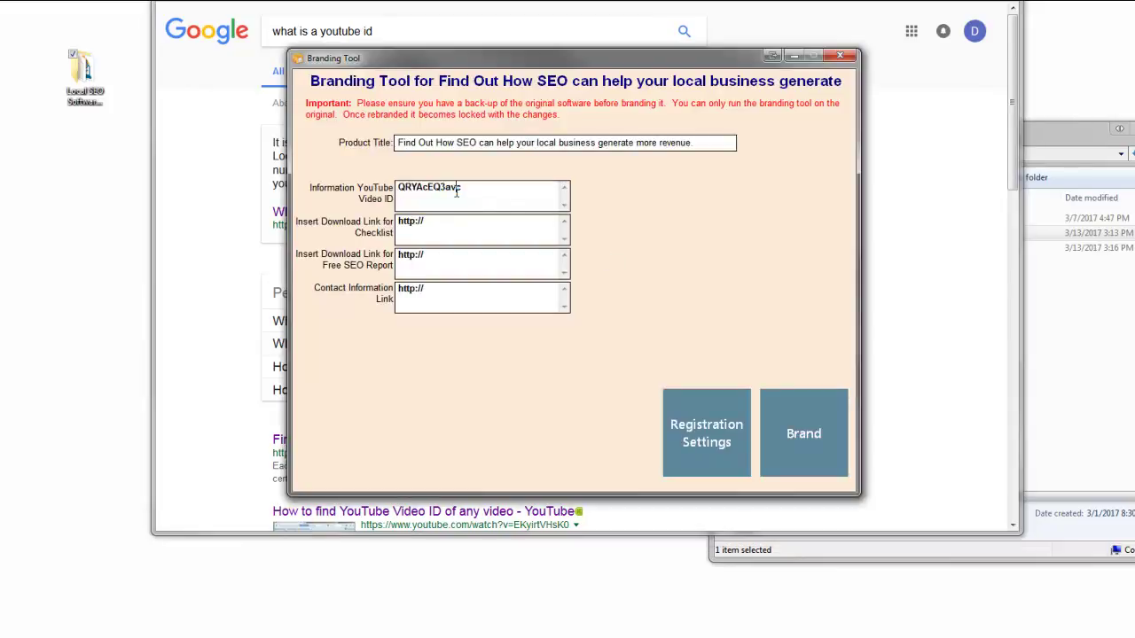
{"action": "left_click_drag", "start_coordinate": [470, 187], "coordinate": [383, 184]}
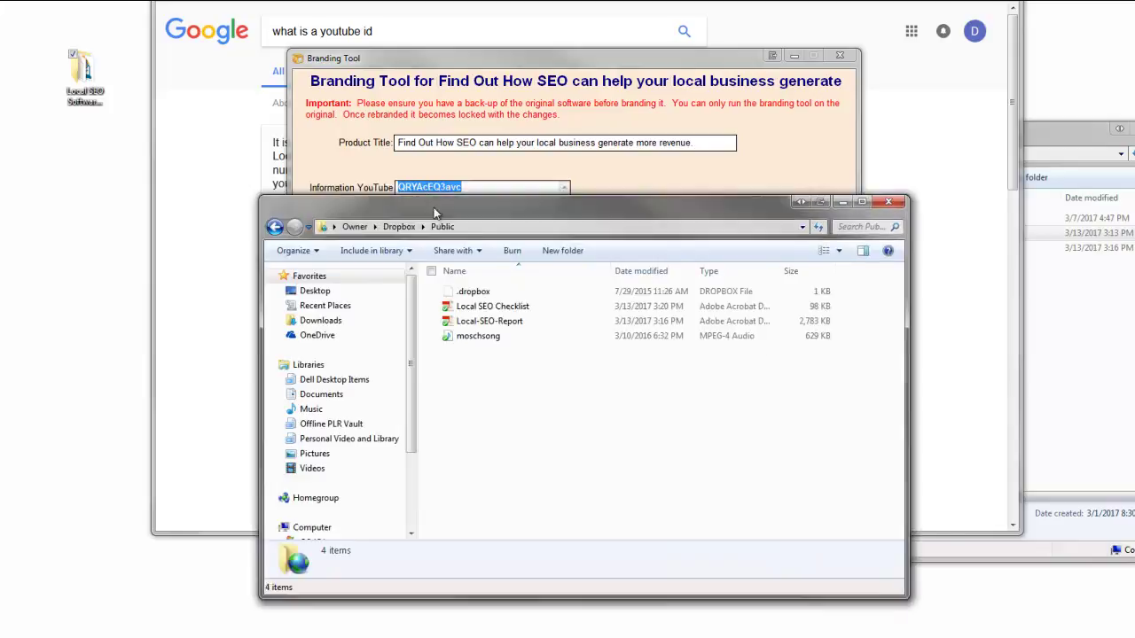
{"action": "left_click_drag", "start_coordinate": [426, 200], "coordinate": [460, 145]}
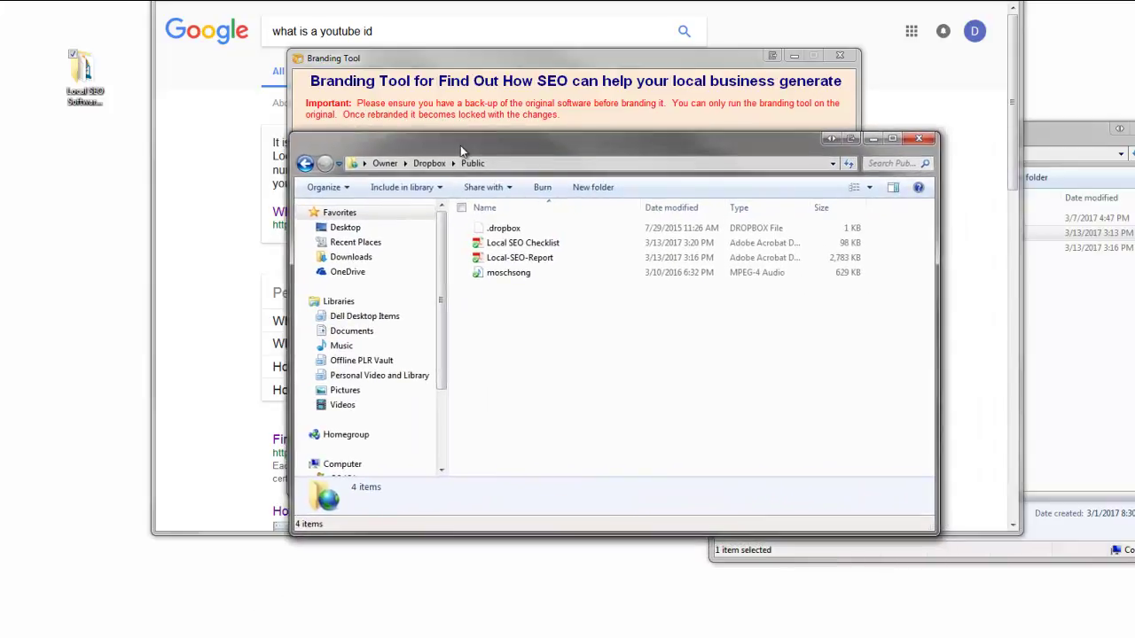
{"action": "left_click", "coordinate": [534, 245]}
{"action": "right_click", "coordinate": [532, 248]}
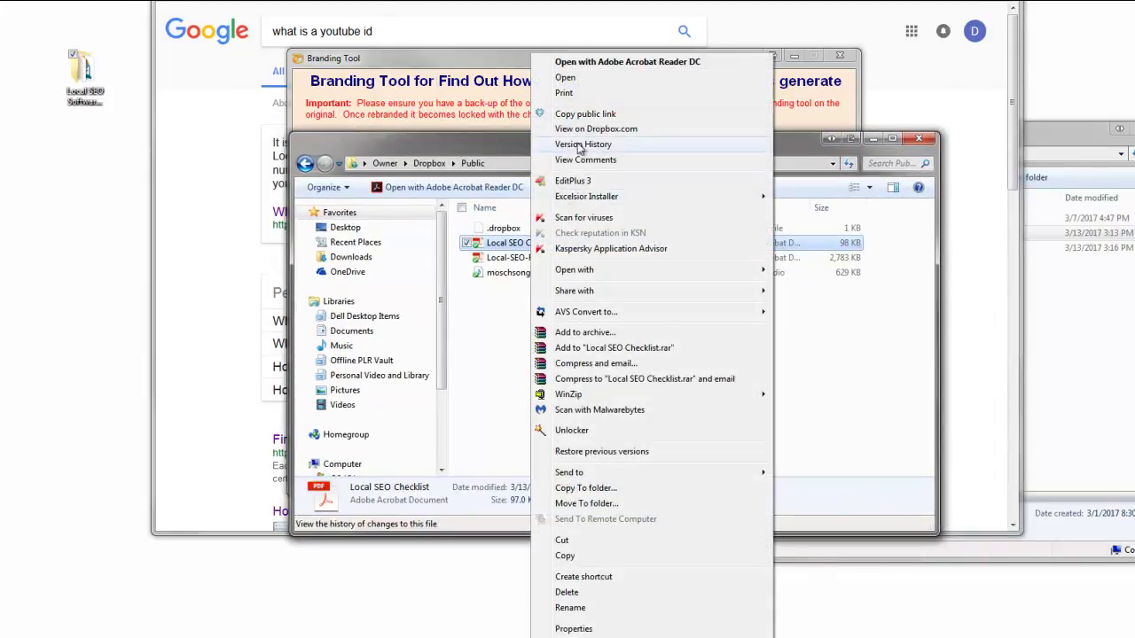
{"action": "left_click", "coordinate": [573, 115]}
{"action": "left_click", "coordinate": [545, 55]}
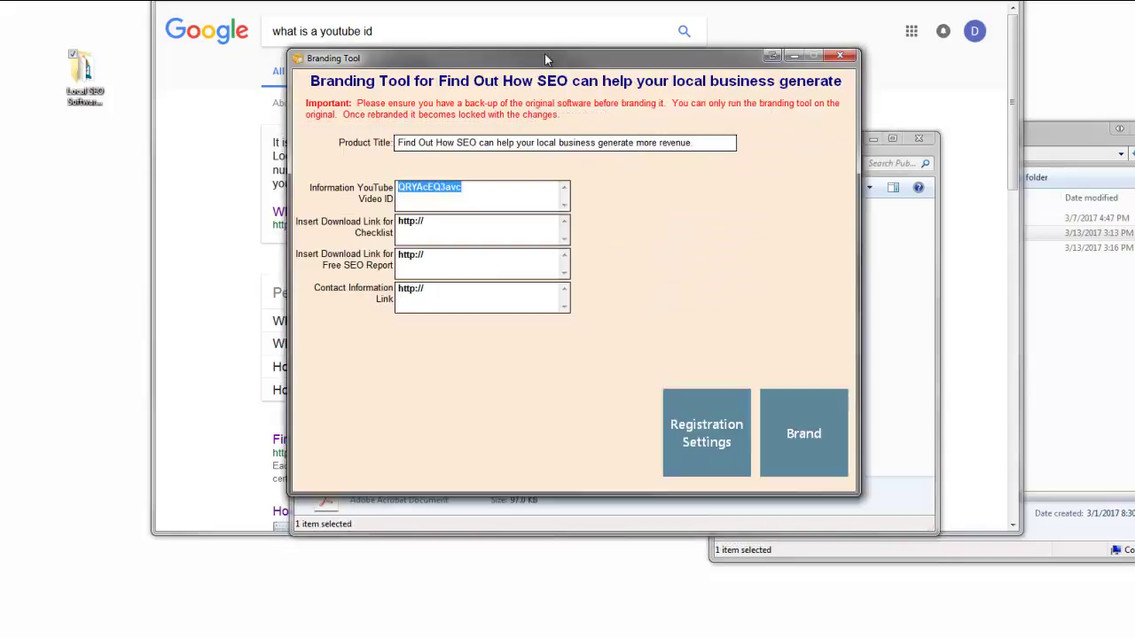
{"action": "left_click_drag", "start_coordinate": [440, 224], "coordinate": [369, 222]}
{"action": "key", "text": "ctrl+v"}
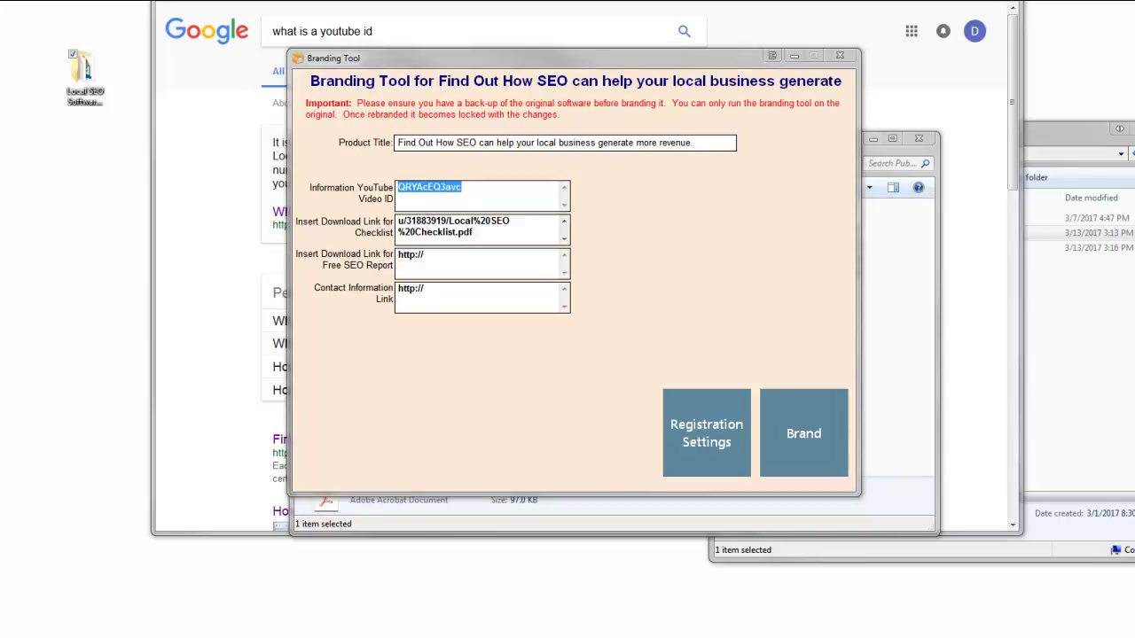
- Paste the SEO report's Dropbox link into the Free SEO Report field
{"action": "left_click", "coordinate": [442, 254]}
{"action": "left_click_drag", "start_coordinate": [443, 255], "coordinate": [390, 257]}
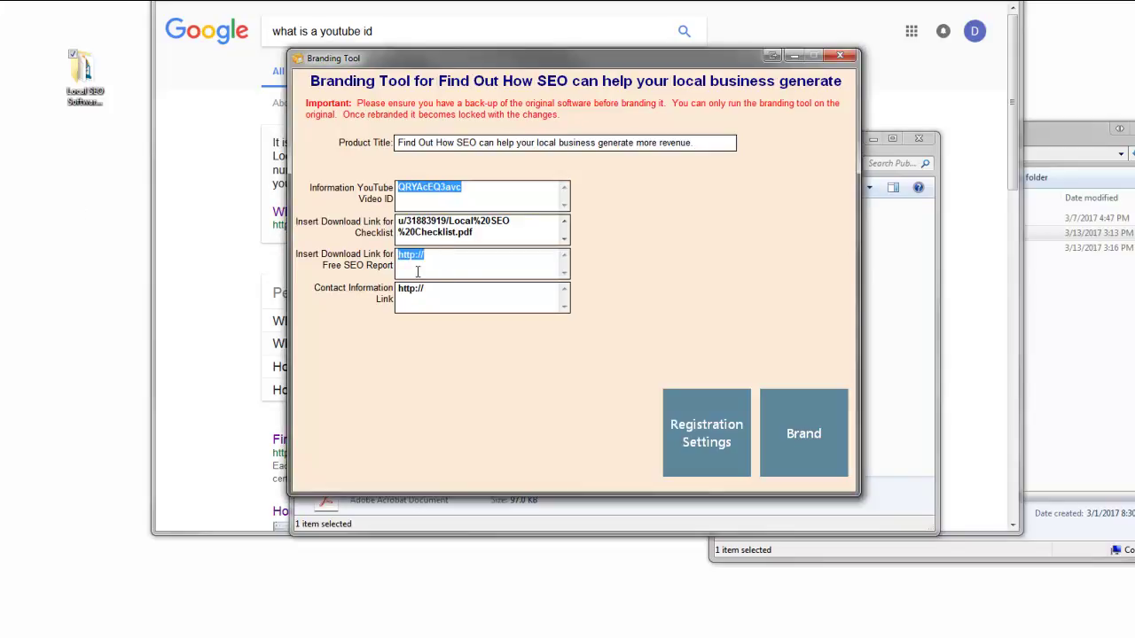
{"action": "key", "text": "ctrl+v"}
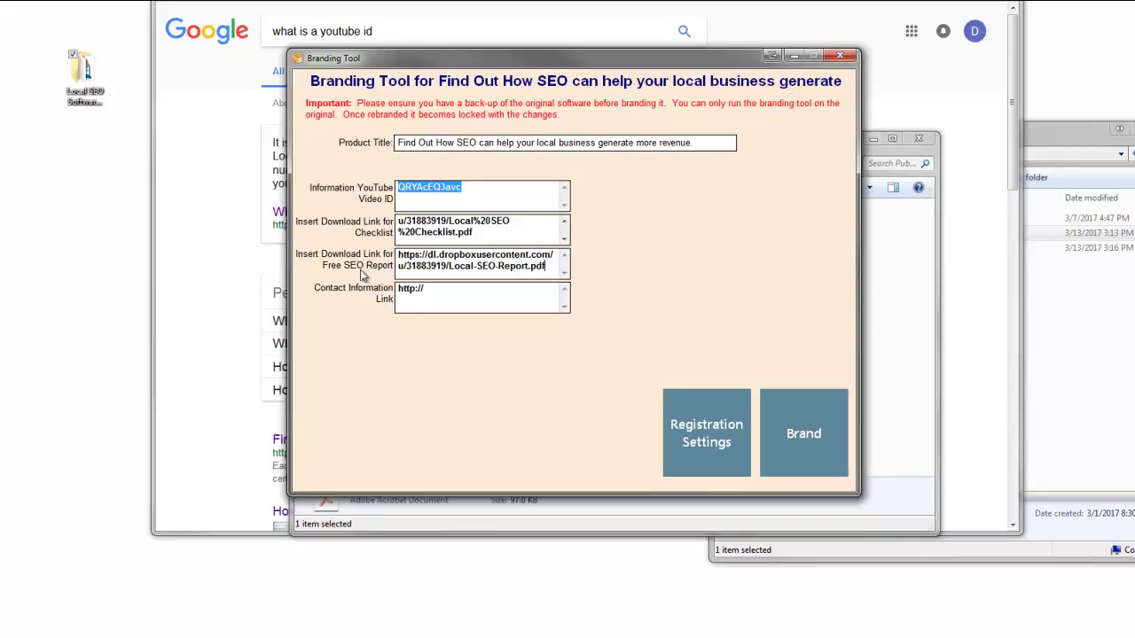
- Enter the contact website URL in the contact information field
{"action": "left_click", "coordinate": [441, 289]}
{"action": "type", "text": "www.david"}
{"action": "type", "text": "cisneros.c"}
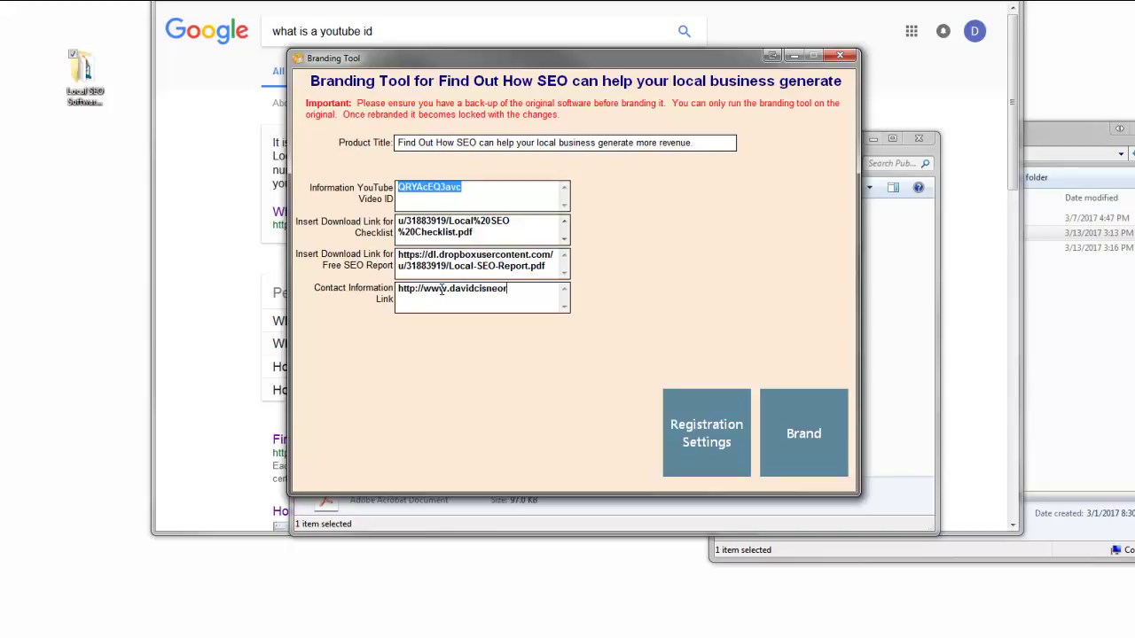
{"action": "key", "text": "BackSpace"}
{"action": "key", "text": "BackSpace"}
{"action": "key", "text": "BackSpace"}
{"action": "key", "text": "BackSpace"}
{"action": "key", "text": "BackSpace"}
{"action": "key", "text": "BackSpace"}
{"action": "type", "text": "eros.com"}
- Replace the product title with 'Local SEO is What You Need - Call' plus a phone number
{"action": "left_click_drag", "start_coordinate": [709, 143], "coordinate": [343, 144]}
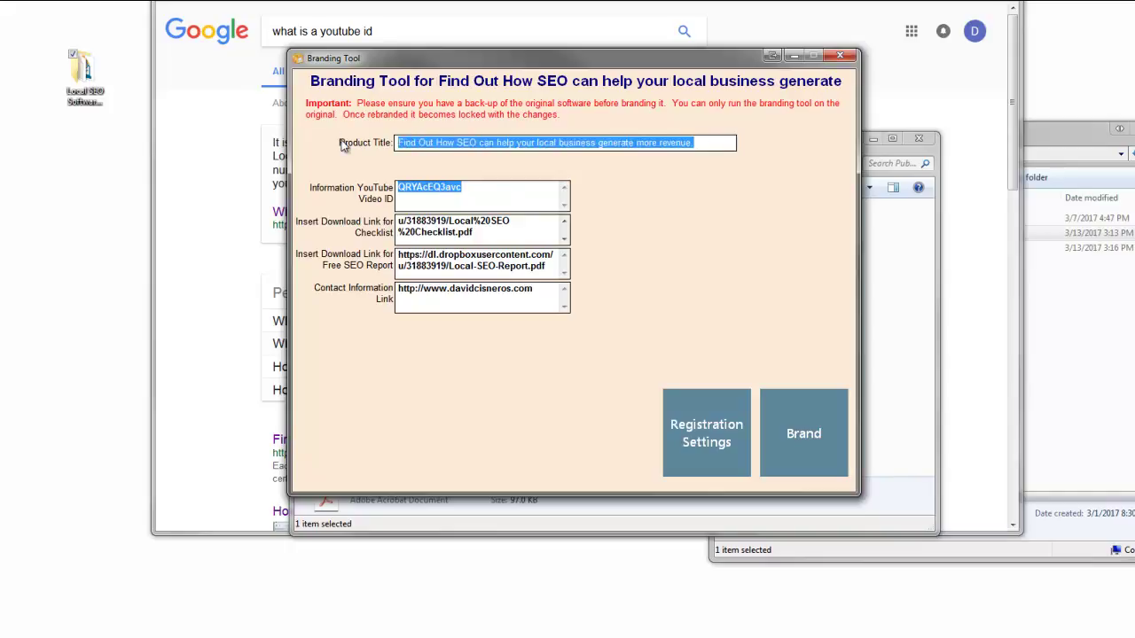
{"action": "type", "text": "Local S"}
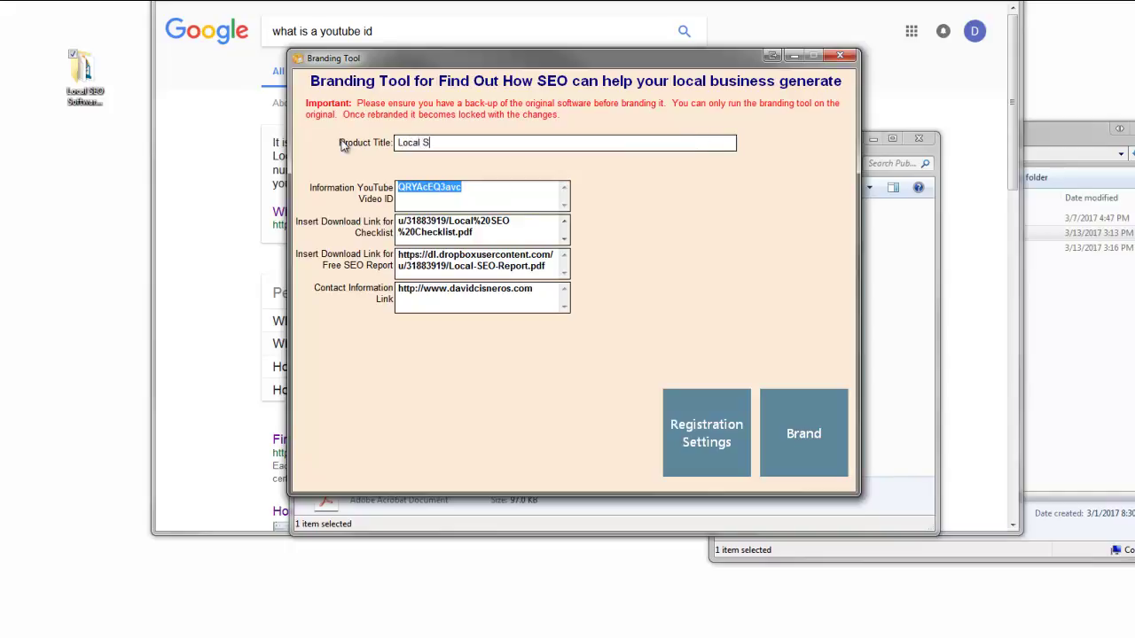
{"action": "type", "text": "EO is What You Need - Call "}
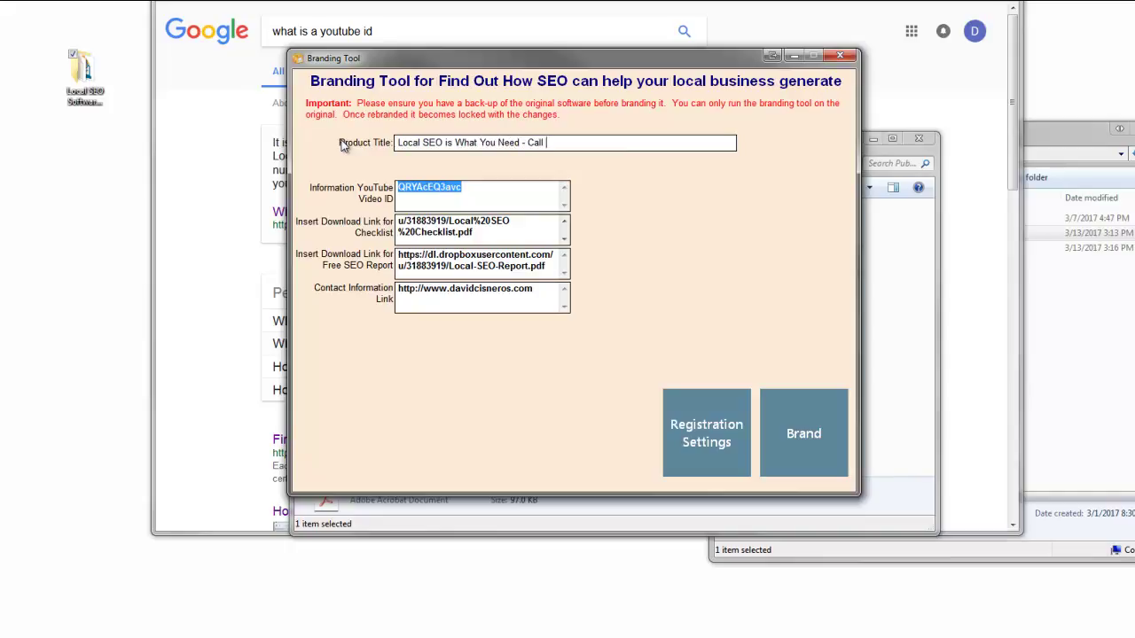
{"action": "type", "text": "888-555-1234"}
{"action": "left_click_drag", "start_coordinate": [601, 143], "coordinate": [398, 144]}
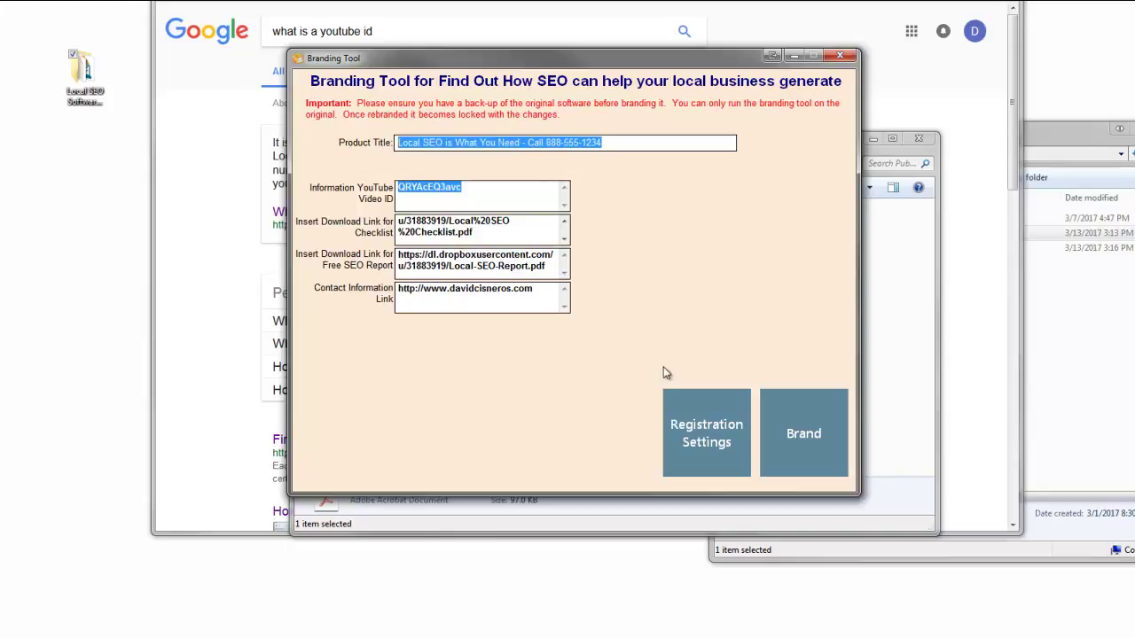
{"action": "left_click", "coordinate": [684, 399]}
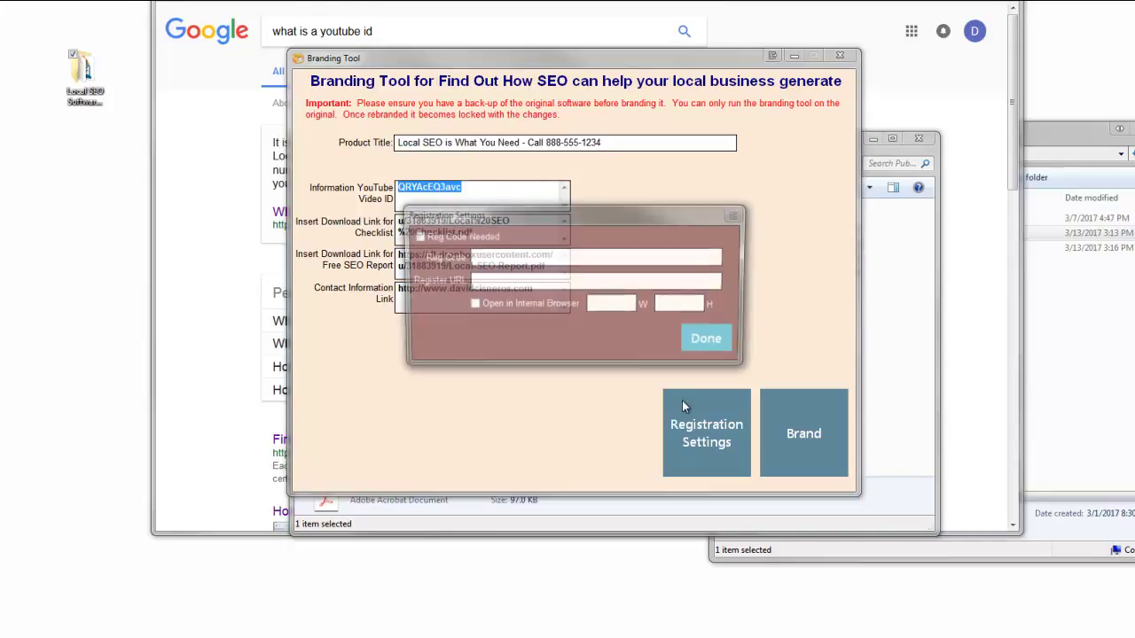
- Require a registration code, enter its first part and copy it
{"action": "left_click", "coordinate": [416, 236]}
{"action": "left_click", "coordinate": [490, 257]}
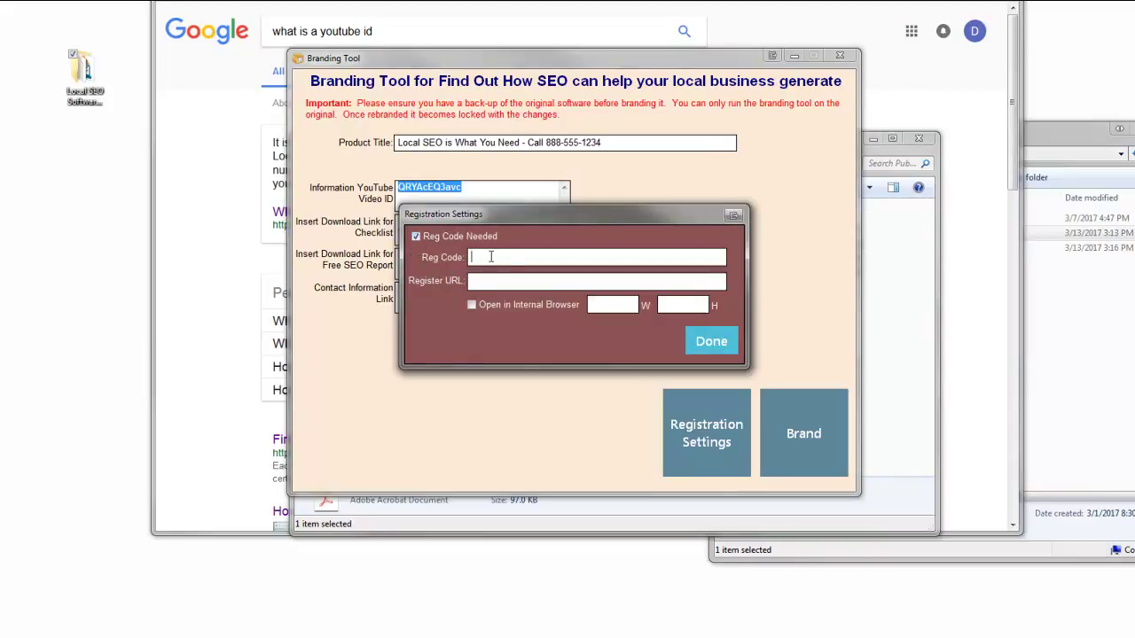
{"action": "double_click", "coordinate": [490, 256]}
{"action": "right_click", "coordinate": [490, 257]}
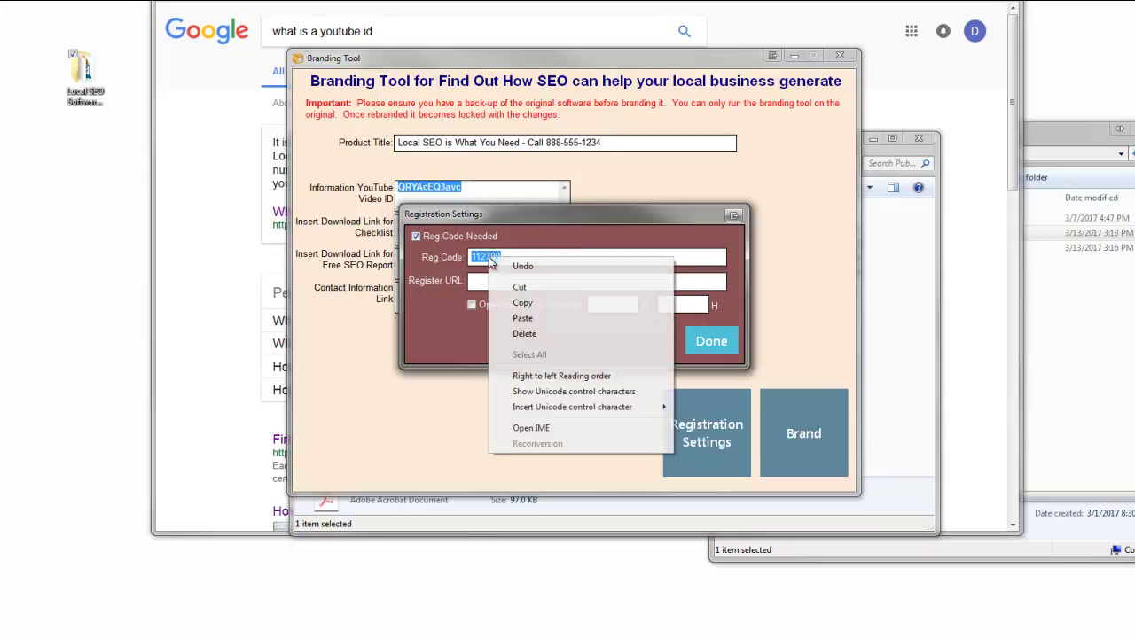
{"action": "left_click", "coordinate": [523, 303]}
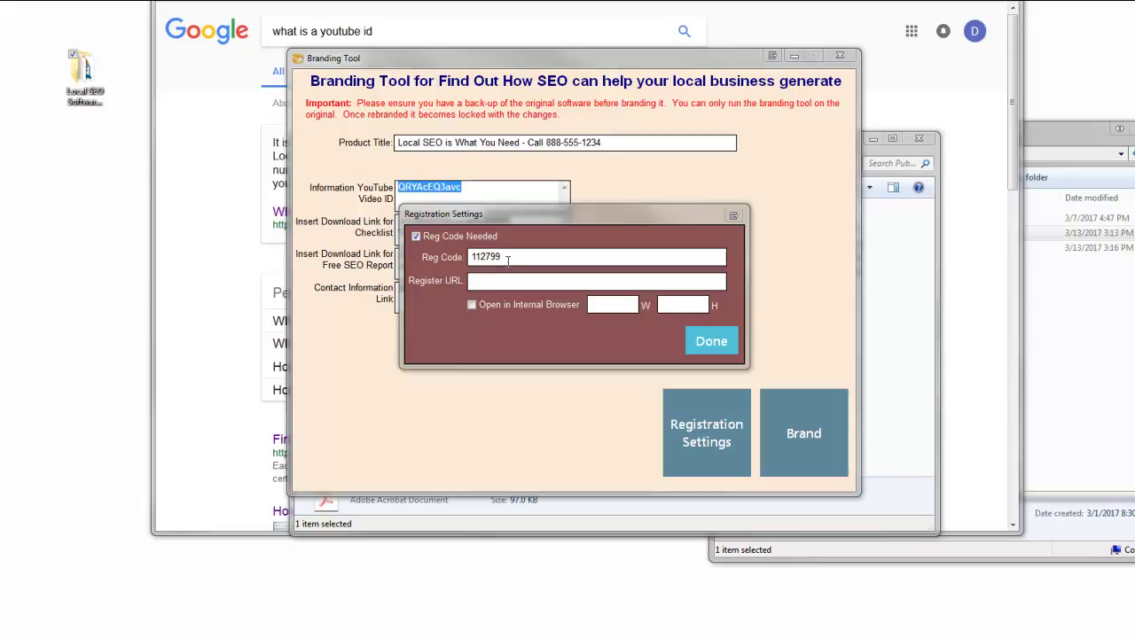
- Extend the registration code with further sections and copy the full code
{"action": "left_click", "coordinate": [514, 257]}
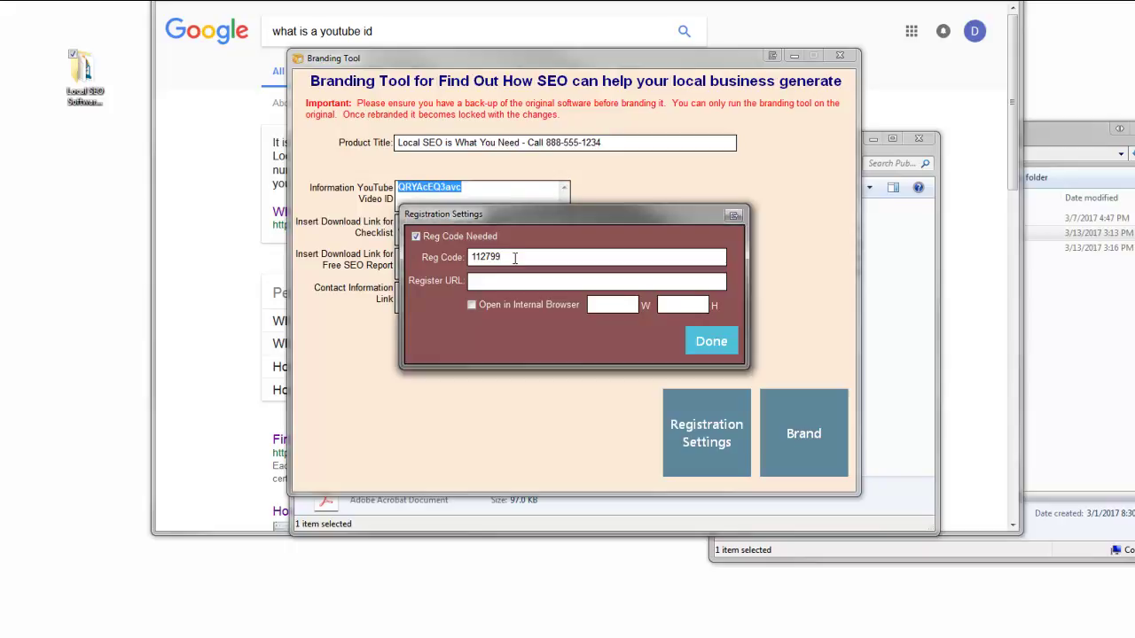
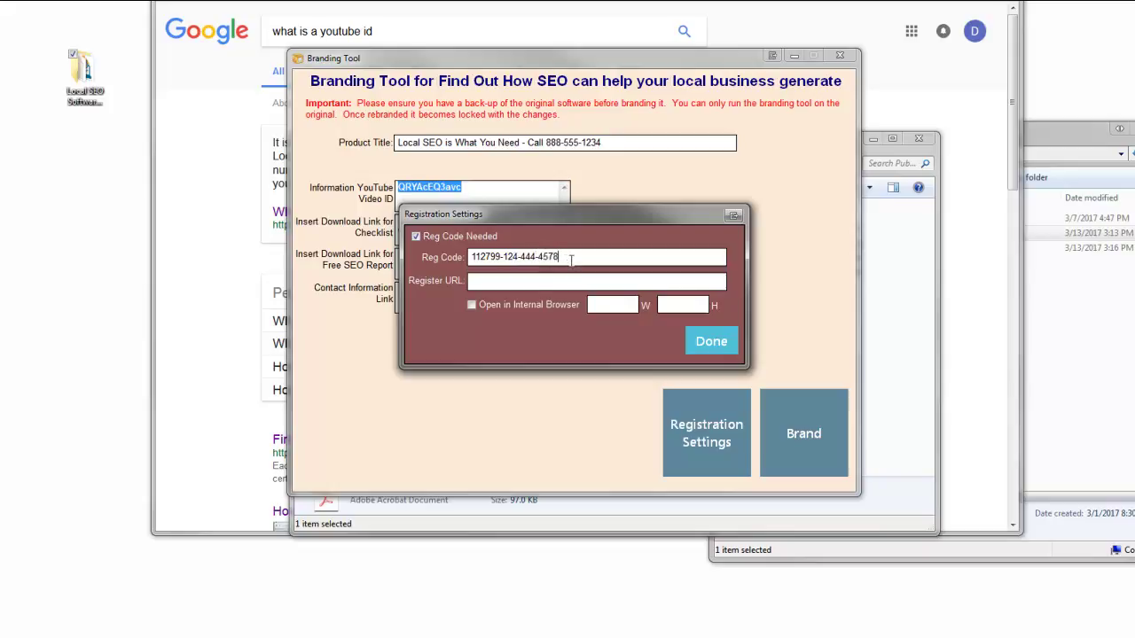
{"action": "left_click_drag", "start_coordinate": [569, 258], "coordinate": [445, 257]}
{"action": "right_click", "coordinate": [499, 257]}
{"action": "left_click", "coordinate": [528, 304]}
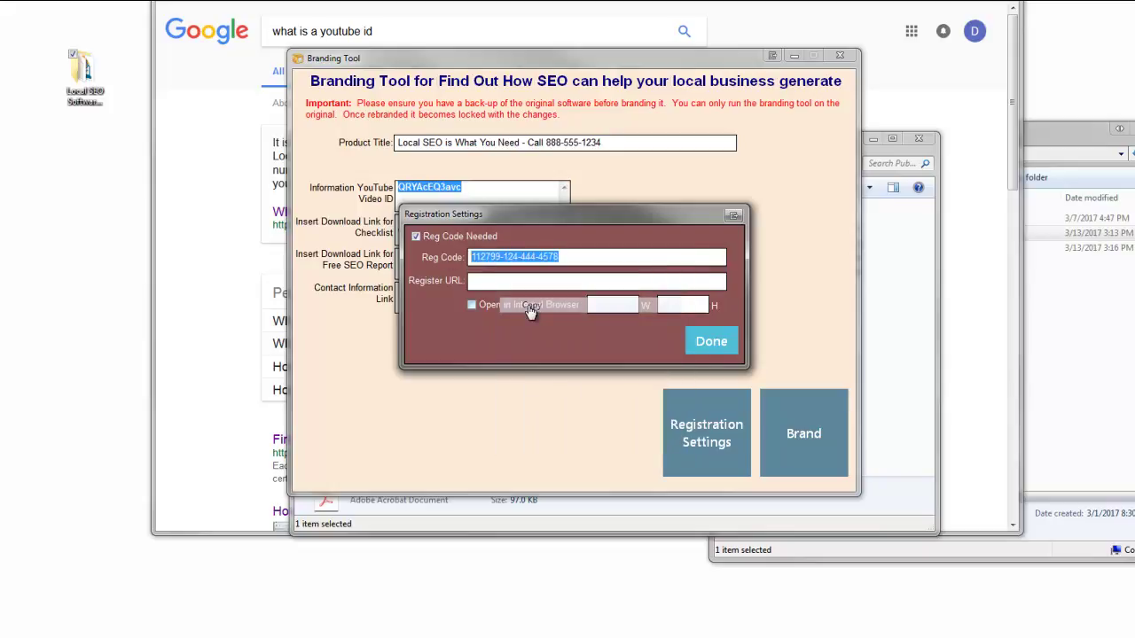
{"action": "key", "text": "alt+Tab"}
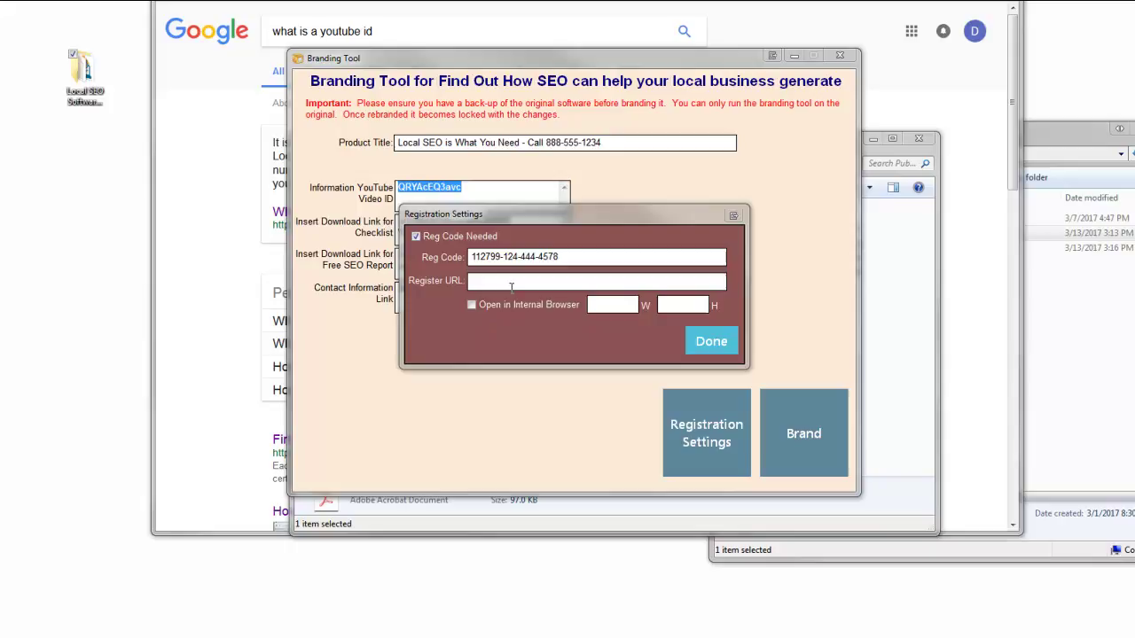
{"action": "left_click", "coordinate": [512, 282]}
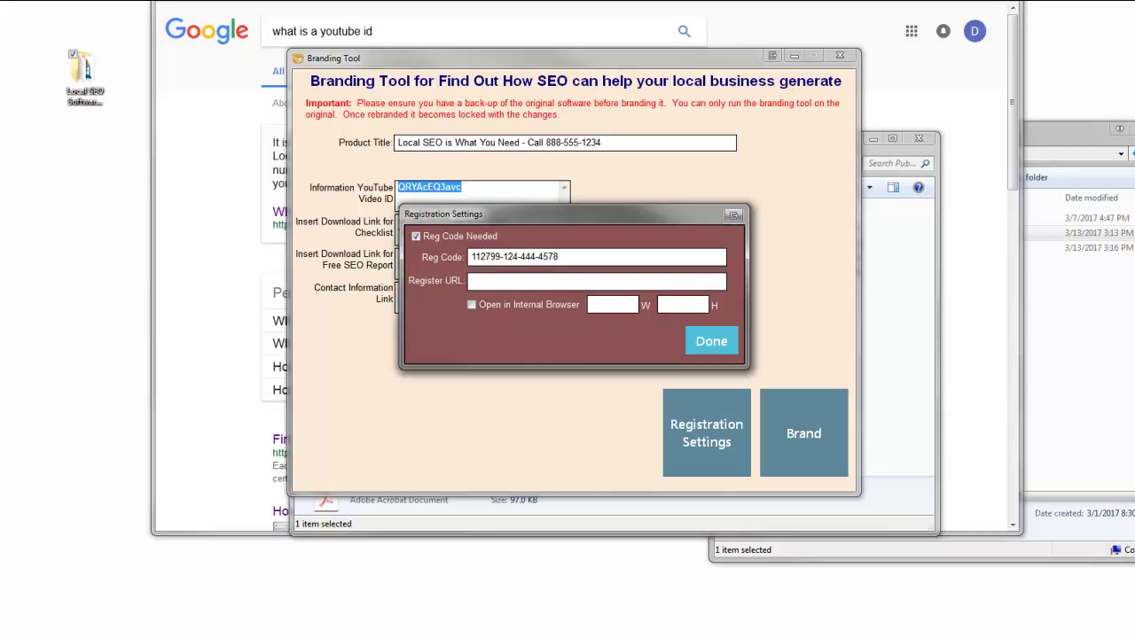
{"action": "key", "text": "alt+Tab"}
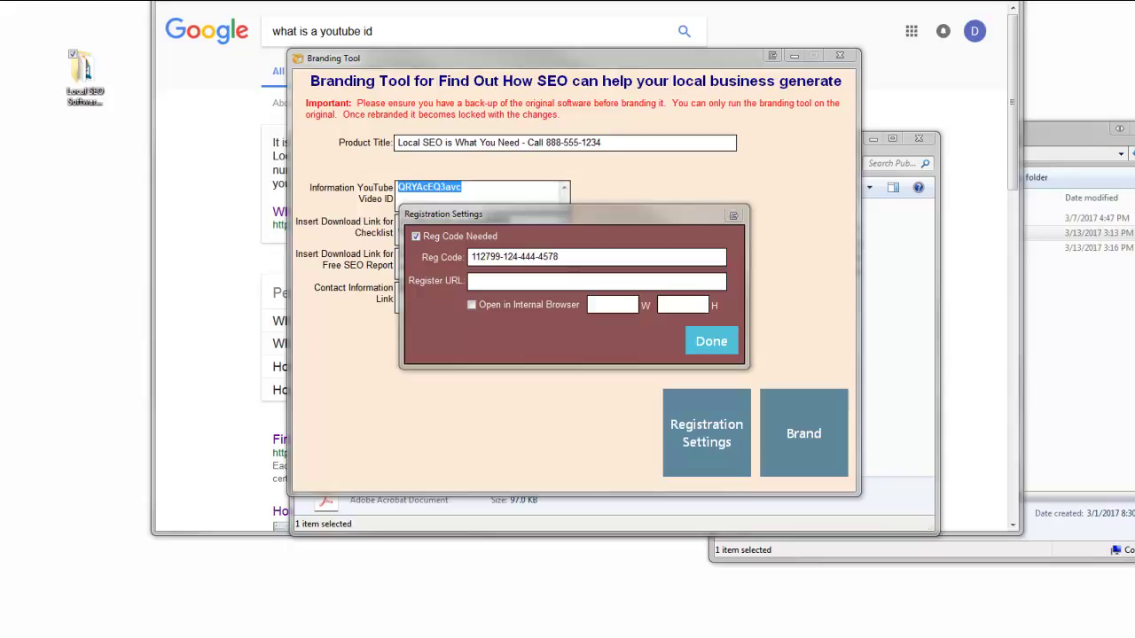
{"action": "left_click", "coordinate": [485, 281]}
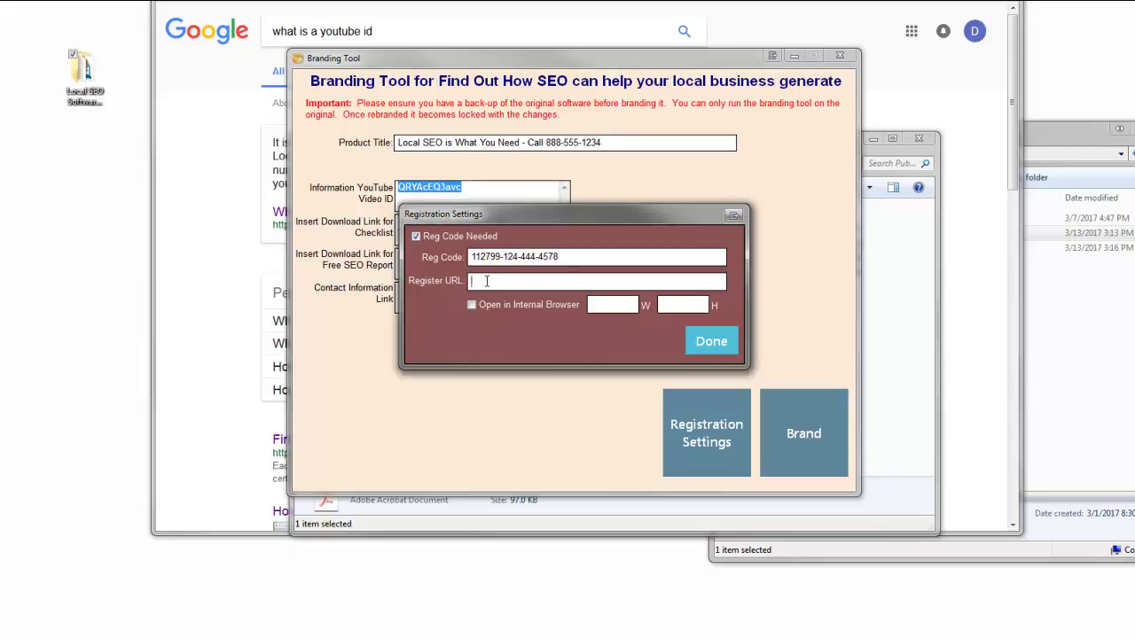
{"action": "key", "text": "ctrl+v"}
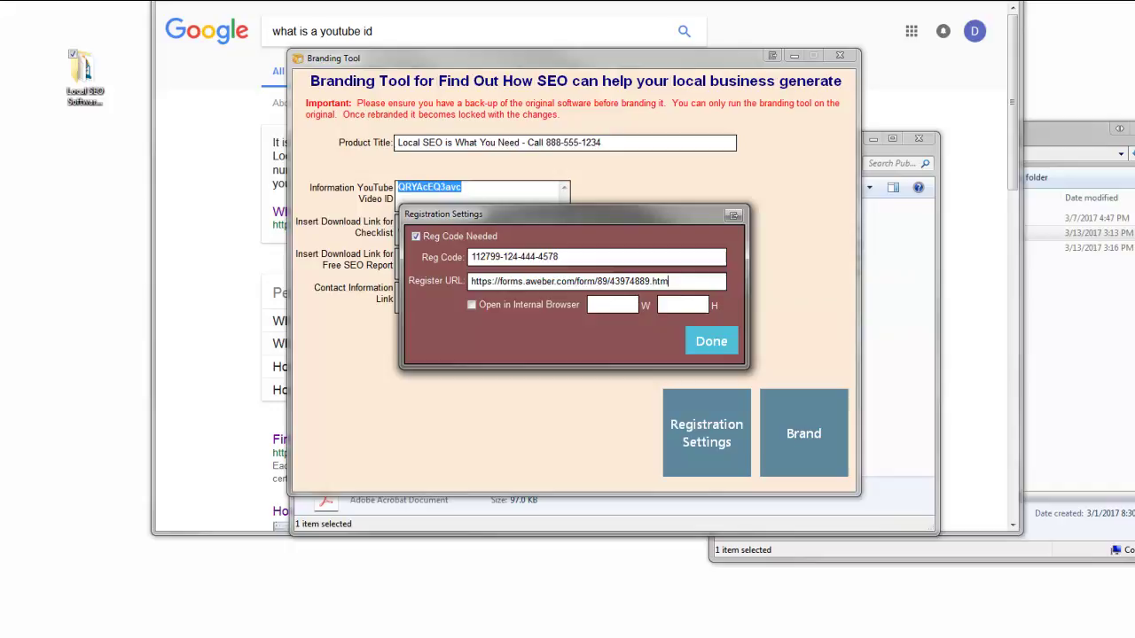
{"action": "key", "text": "ctrl+t"}
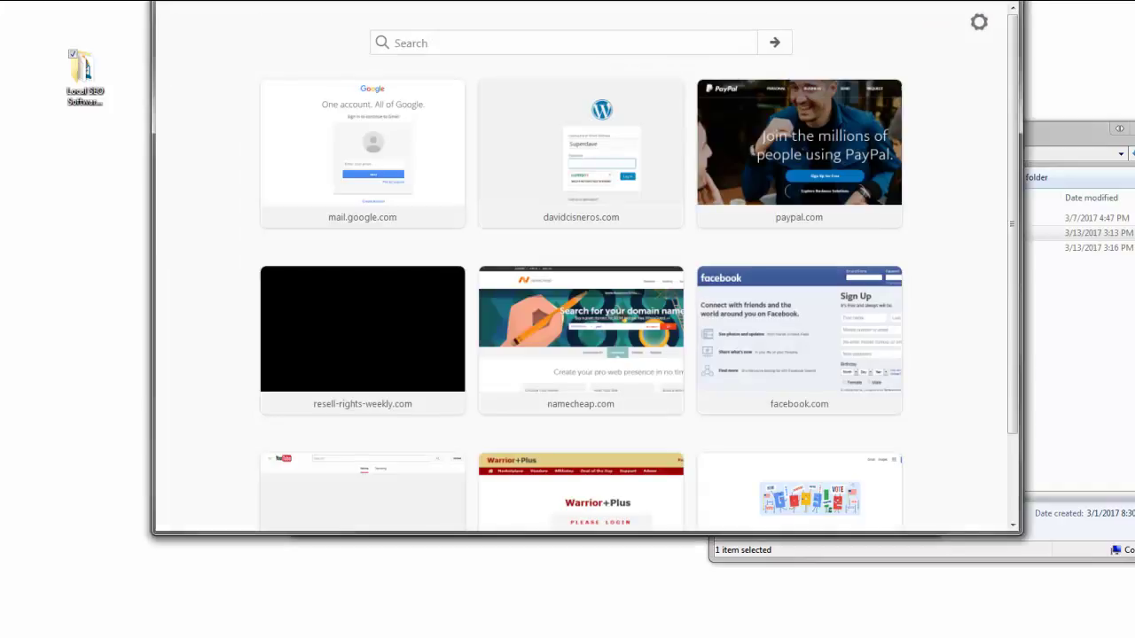
- Load the JotForm homepage after entering jvzoo, then return to Registration Settings
{"action": "type", "text": "jvzoo"}
{"action": "key", "text": "Return"}
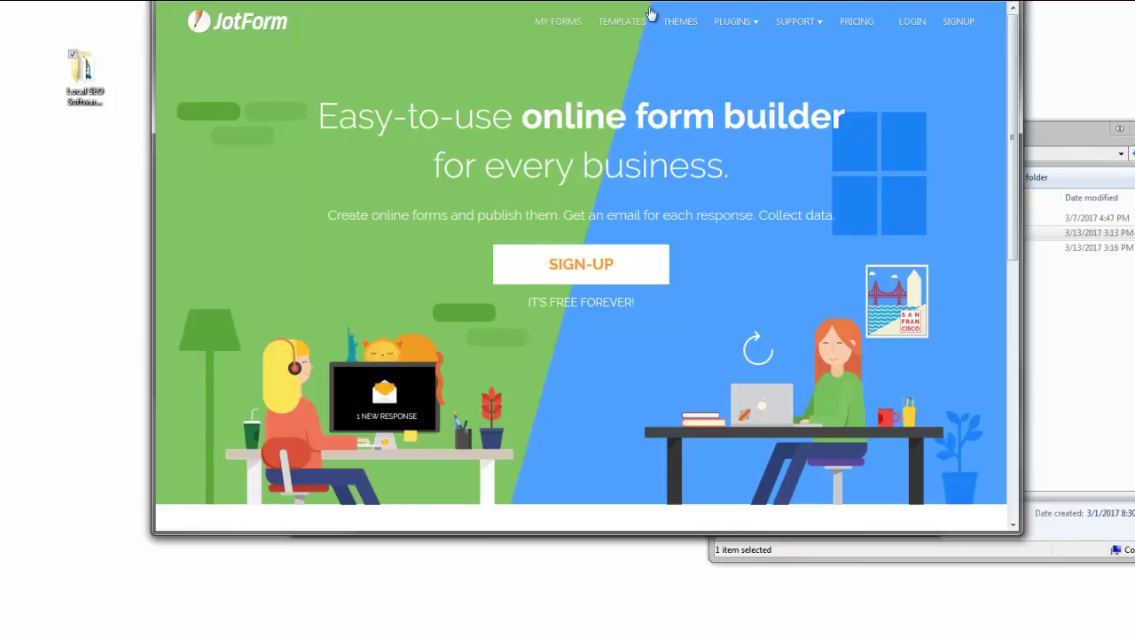
{"action": "left_click", "coordinate": [229, 634]}
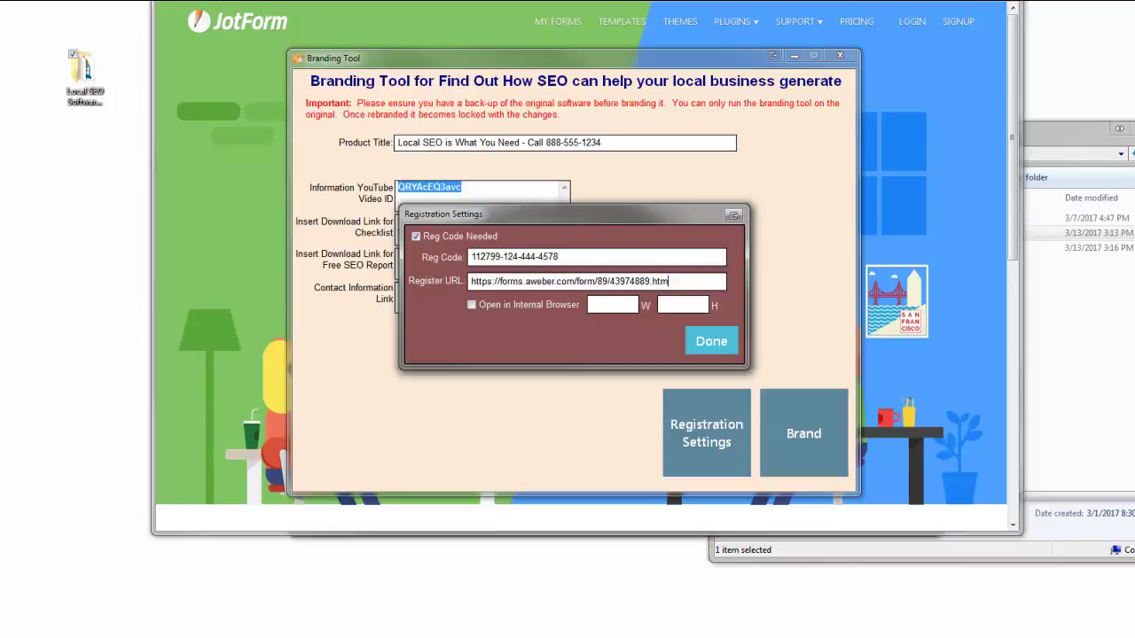
- Set the registration page to open in an 800×600 internal browser and save the settings
{"action": "left_click_drag", "start_coordinate": [676, 282], "coordinate": [468, 282]}
{"action": "left_click", "coordinate": [499, 308]}
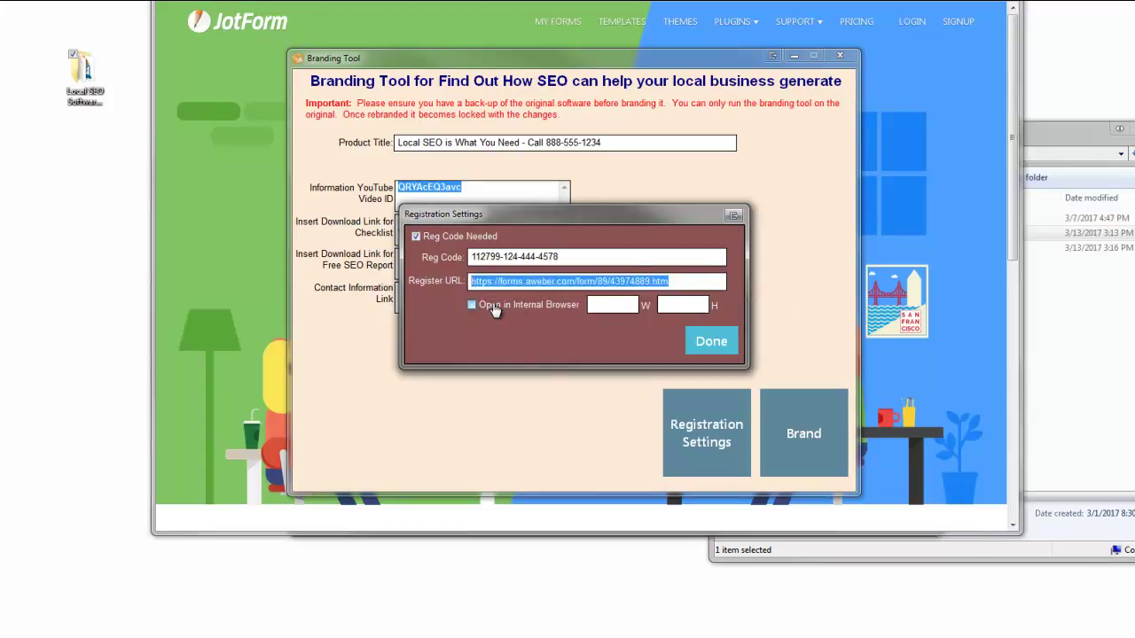
{"action": "left_click", "coordinate": [620, 305]}
{"action": "type", "text": "88"}
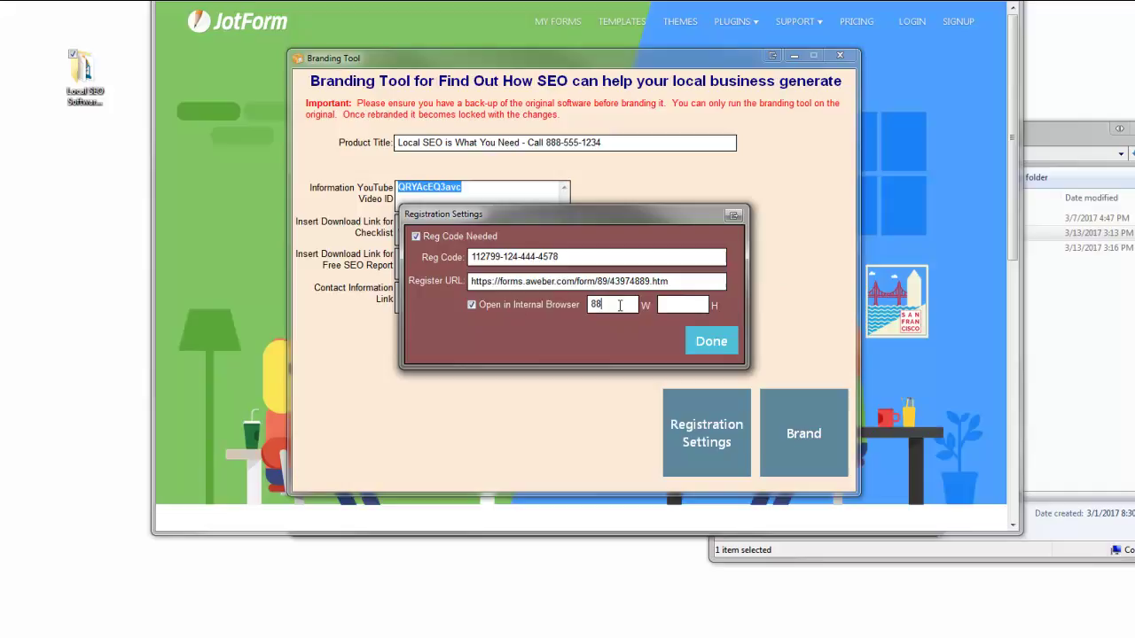
{"action": "key", "text": "BackSpace"}
{"action": "type", "text": "00600"}
{"action": "left_click_drag", "start_coordinate": [687, 283], "coordinate": [469, 282]}
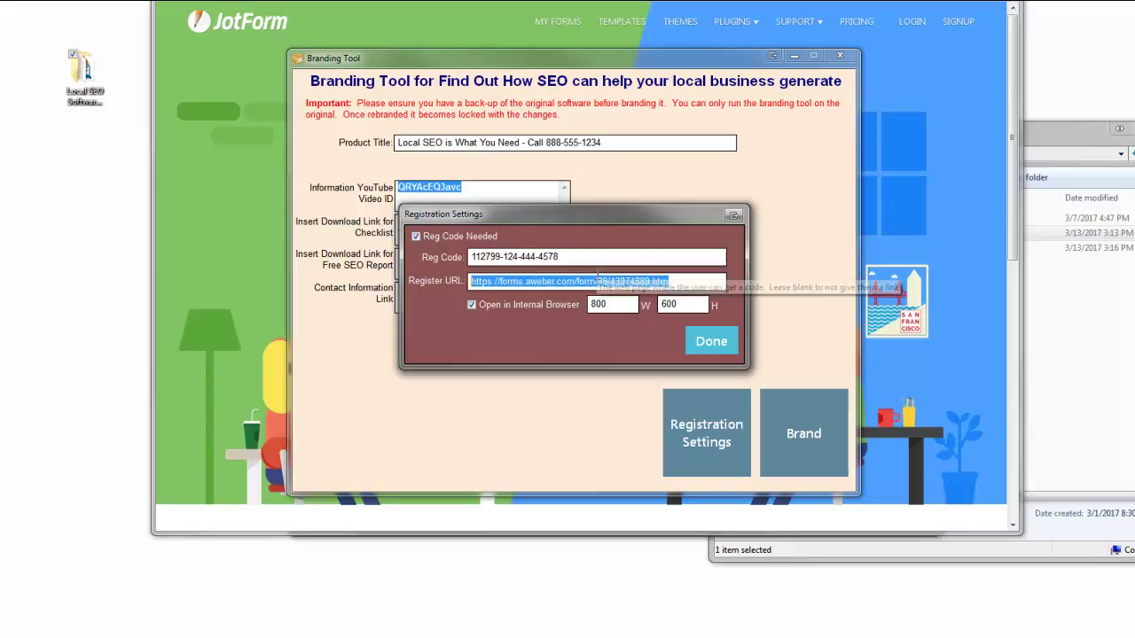
{"action": "left_click", "coordinate": [713, 343]}
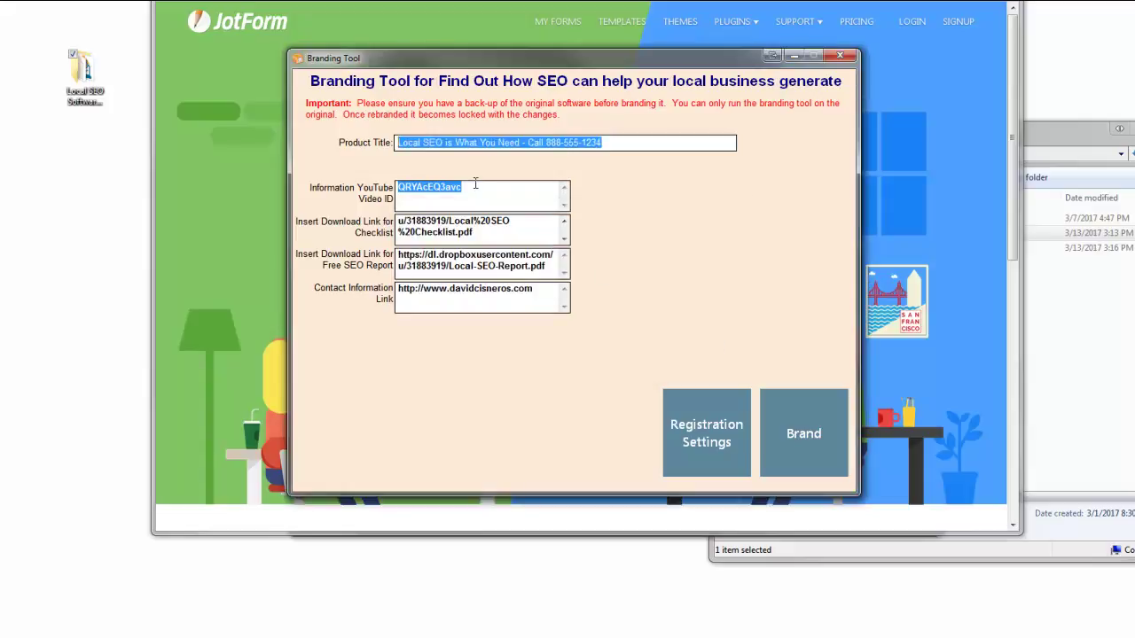
- Apply the branding, dismiss the Branding is Complete message, and close the Branding Tool
{"action": "left_click", "coordinate": [783, 423]}
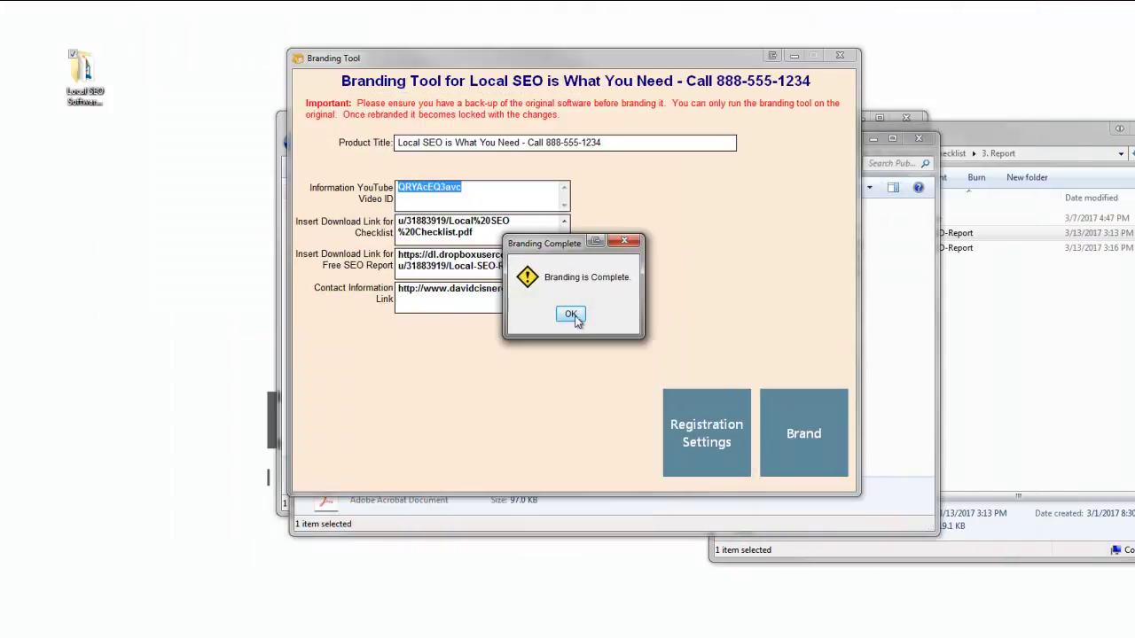
{"action": "left_click", "coordinate": [570, 314]}
{"action": "left_click", "coordinate": [841, 56]}
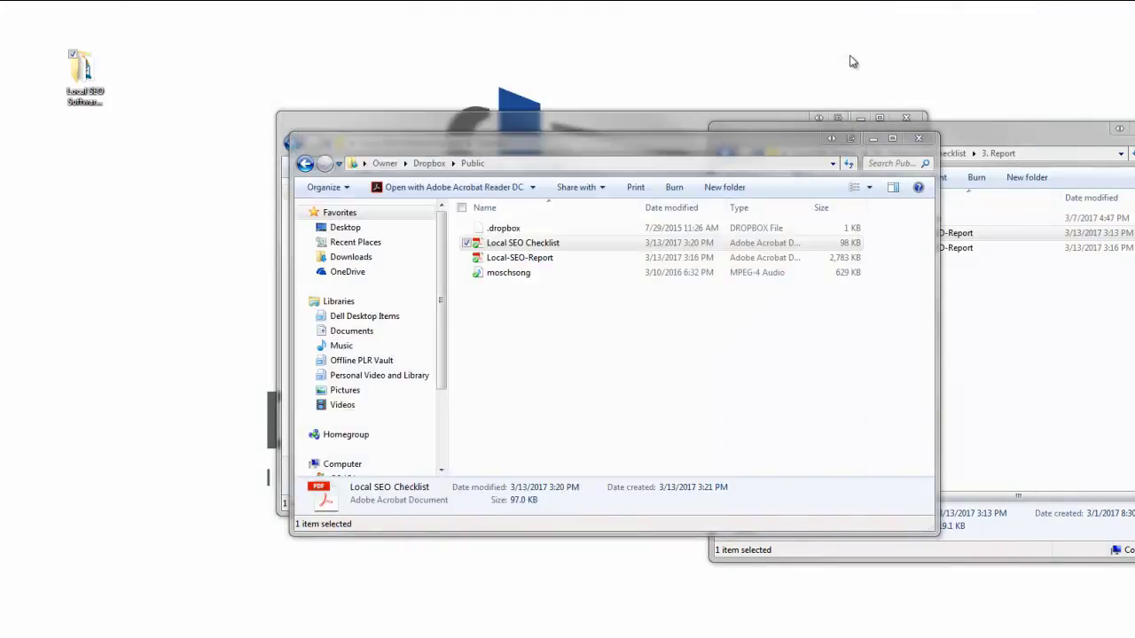
- Close the Dropbox Public folder window and return to the Local SEO Software Sample folder
{"action": "left_click", "coordinate": [626, 151]}
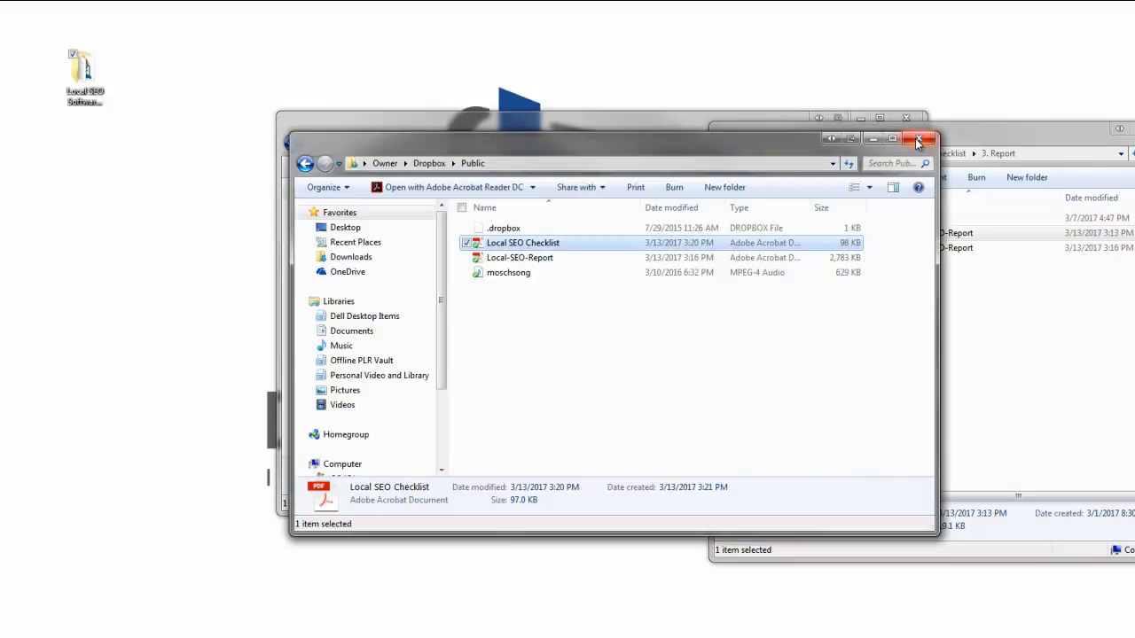
{"action": "left_click", "coordinate": [917, 138]}
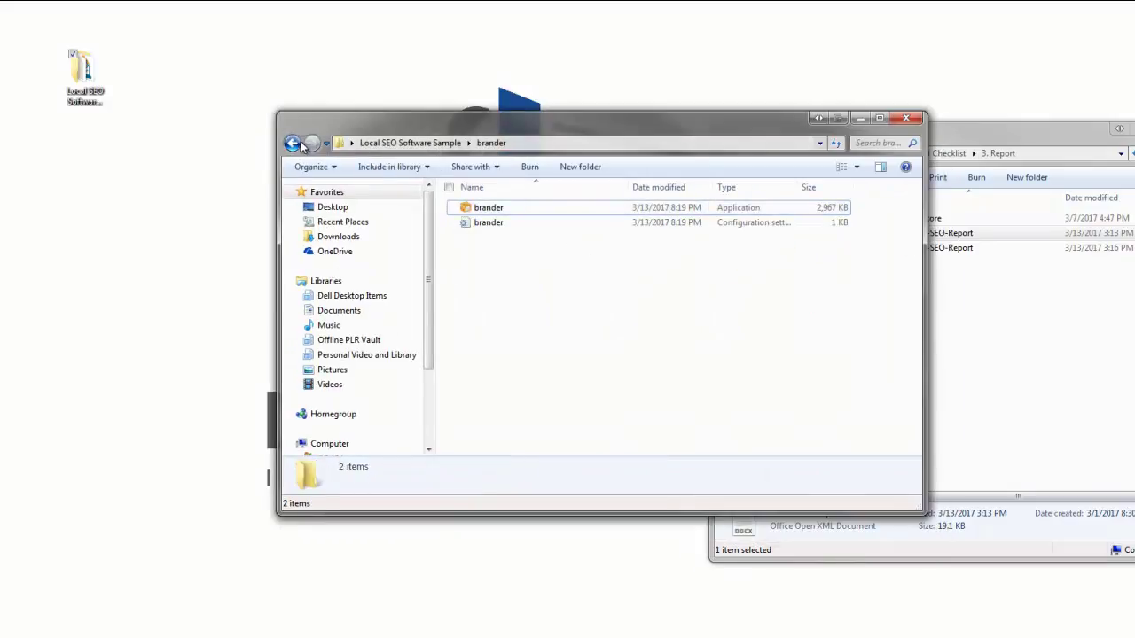
{"action": "key", "text": "BackSpace"}
- Delete the brander folder, move the Explorer window up, and switch back to Firefox
{"action": "right_click", "coordinate": [493, 213]}
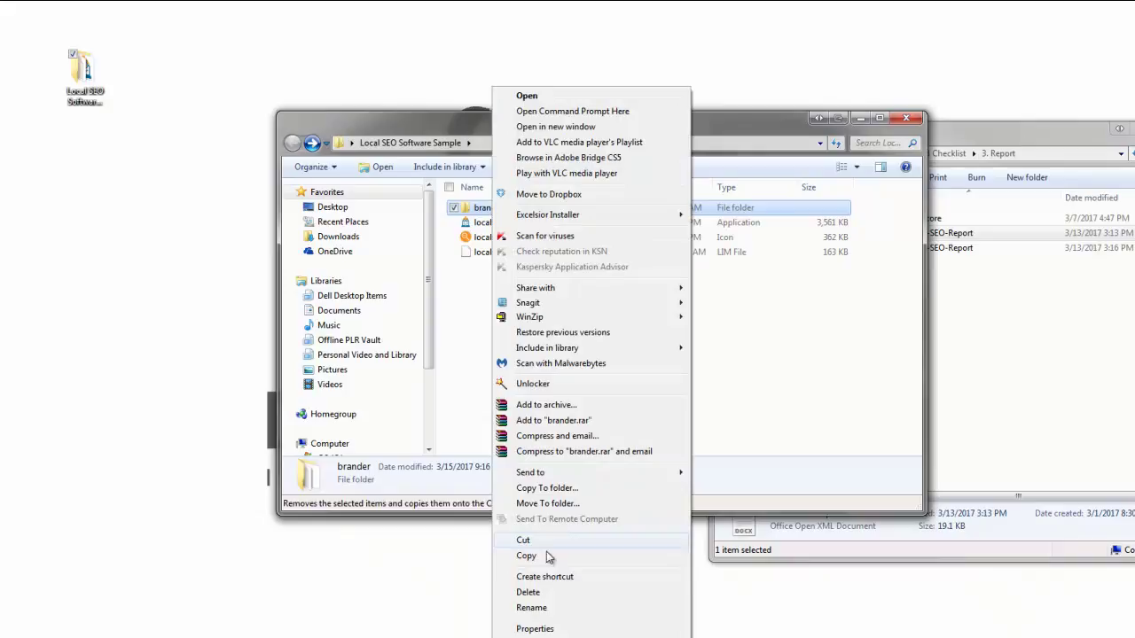
{"action": "left_click", "coordinate": [541, 594]}
{"action": "left_click", "coordinate": [626, 338]}
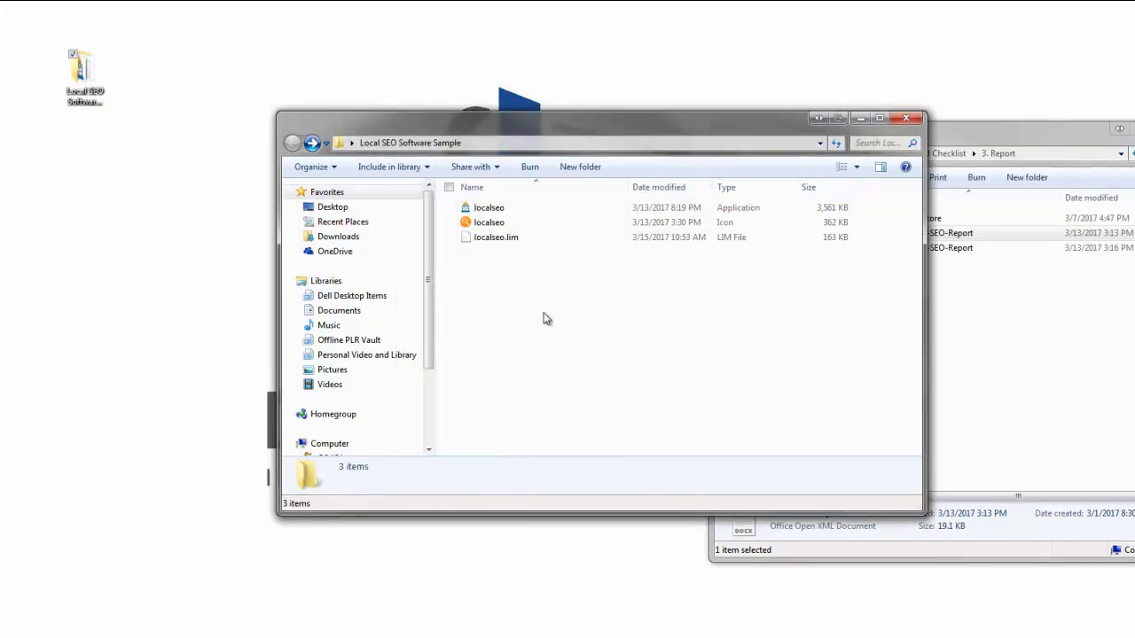
{"action": "left_click_drag", "start_coordinate": [570, 133], "coordinate": [592, 110]}
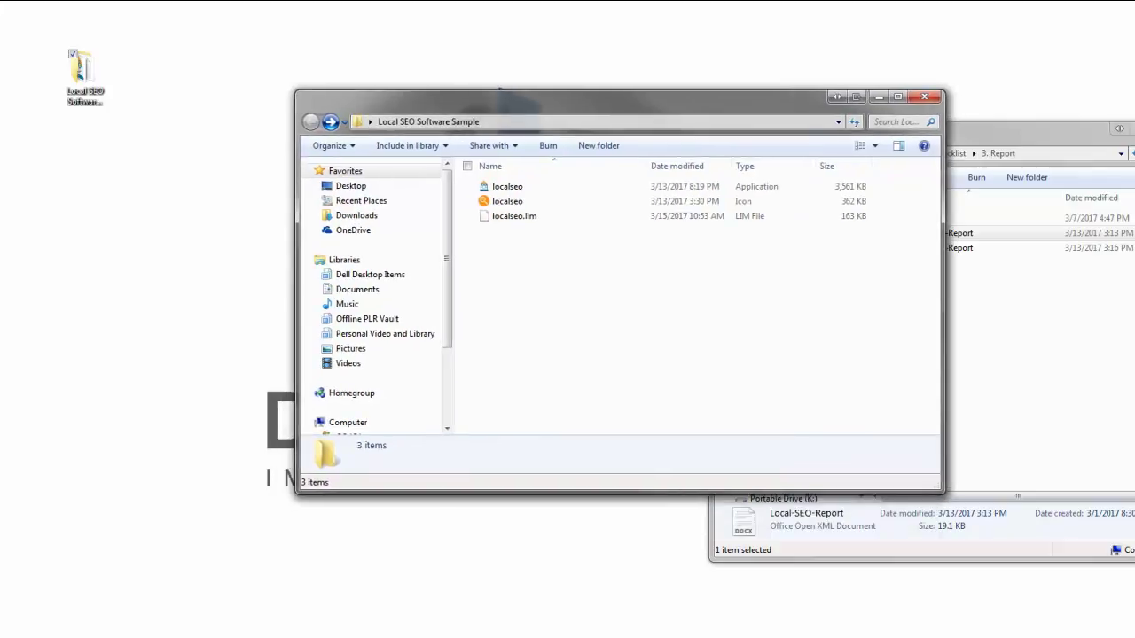
{"action": "key", "text": "alt+Tab"}
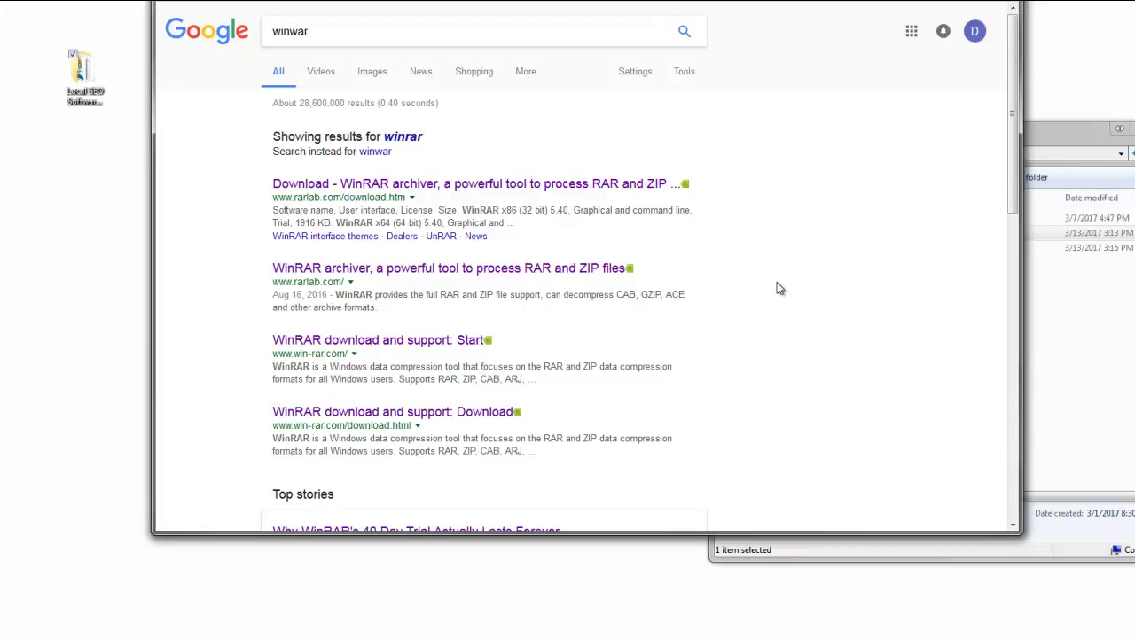
{"action": "scroll", "coordinate": [790, 272], "scroll_direction": "down", "scroll_amount": 5}
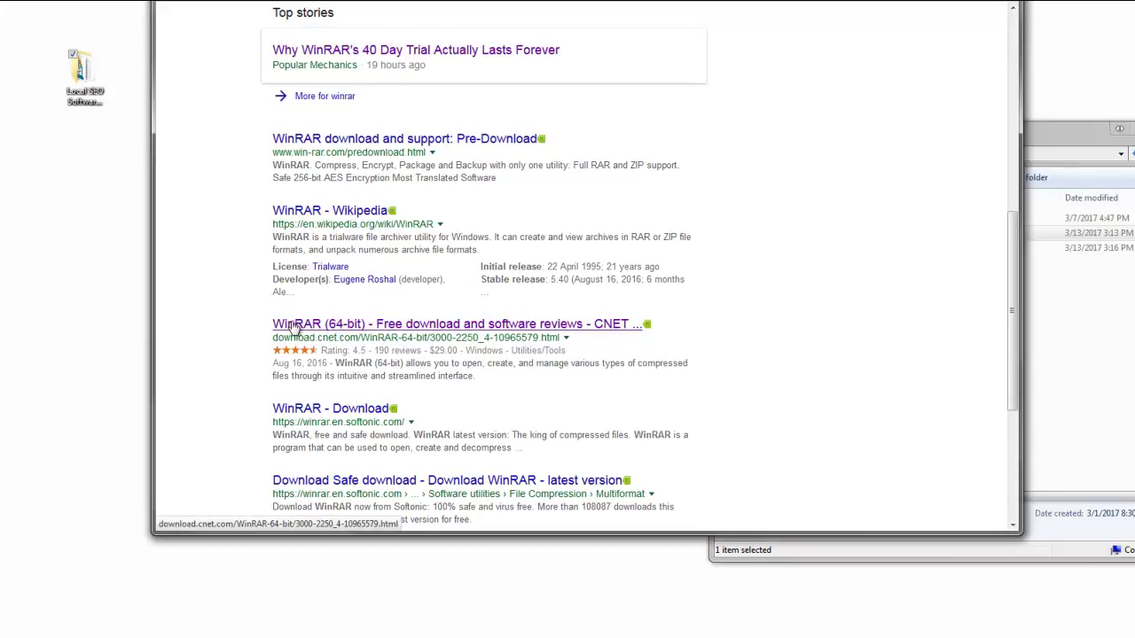
{"action": "scroll", "coordinate": [706, 302], "scroll_direction": "up", "scroll_amount": 2}
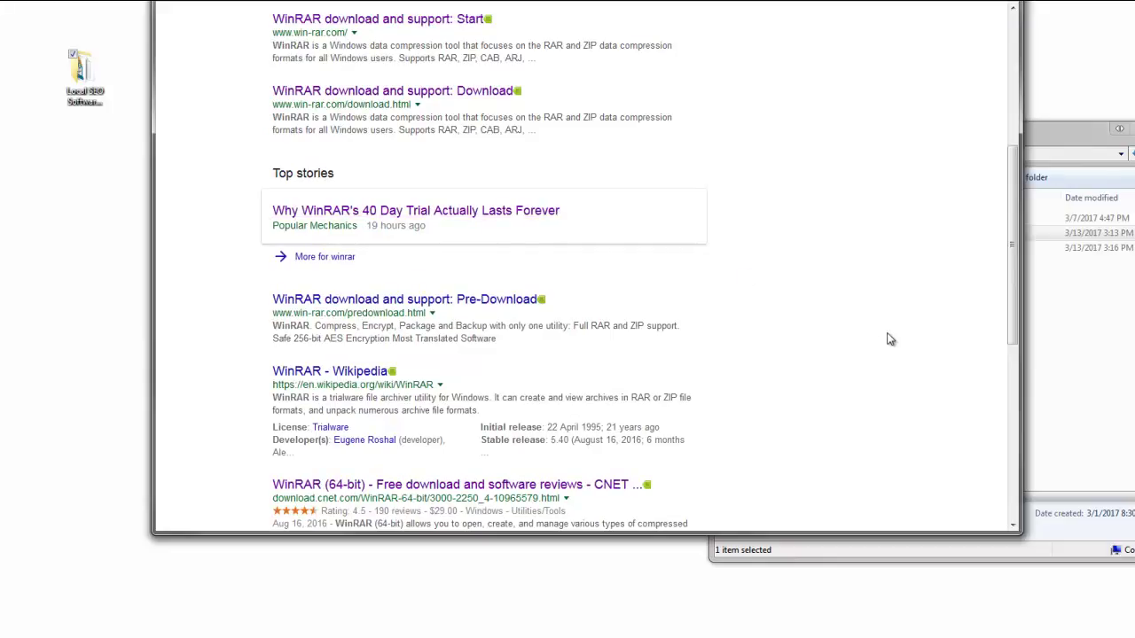
{"action": "scroll", "coordinate": [872, 328], "scroll_direction": "down", "scroll_amount": 1}
{"action": "scroll", "coordinate": [872, 332], "scroll_direction": "down", "scroll_amount": 3}
{"action": "scroll", "coordinate": [689, 274], "scroll_direction": "up", "scroll_amount": 1}
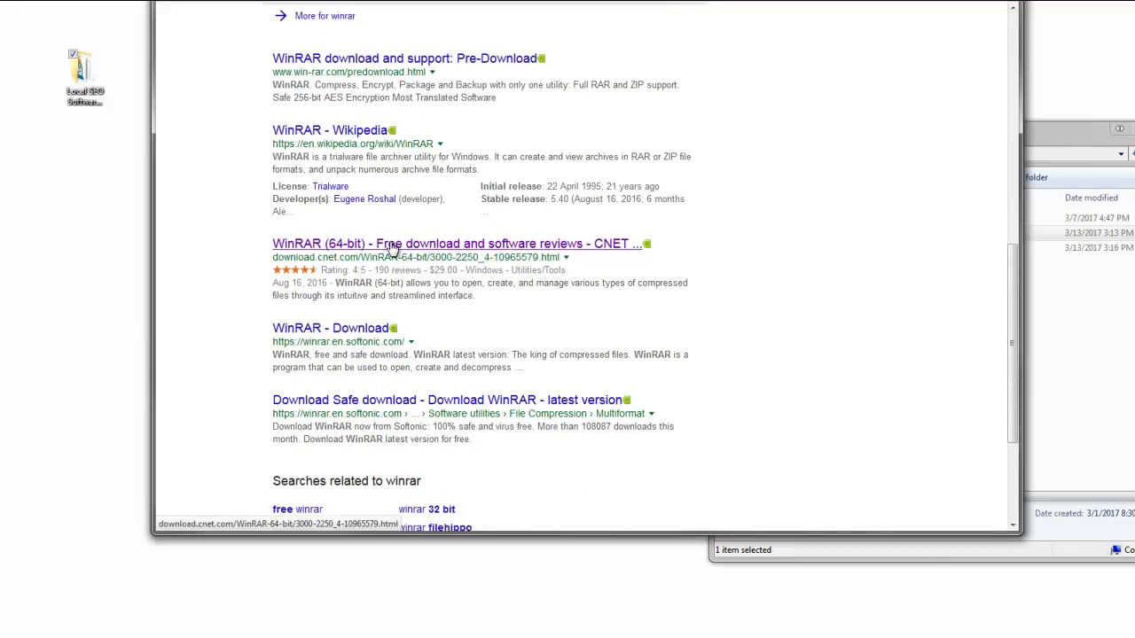
- Open the CNET WinRAR (64-bit) result and pause the autoplaying welcome video
{"action": "left_click", "coordinate": [465, 250]}
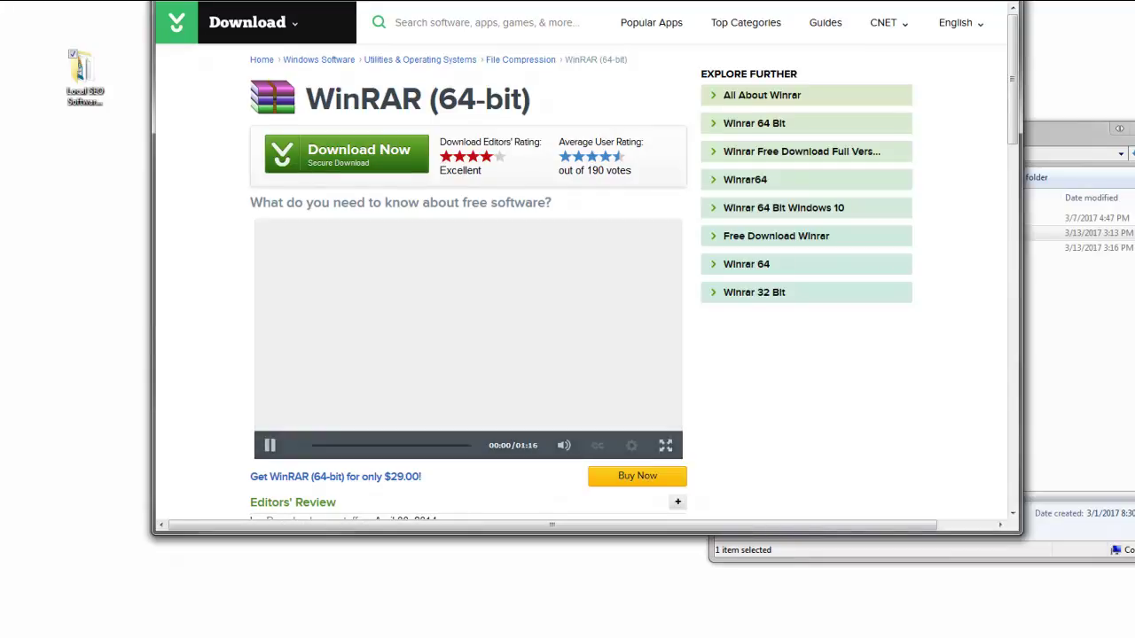
{"action": "left_click", "coordinate": [272, 451]}
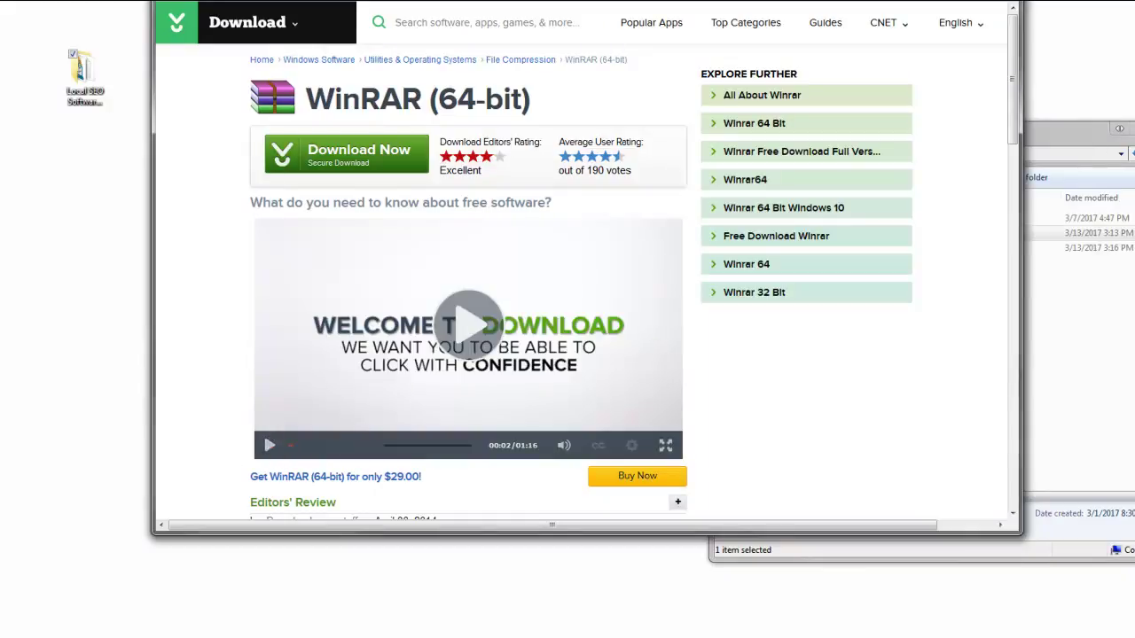
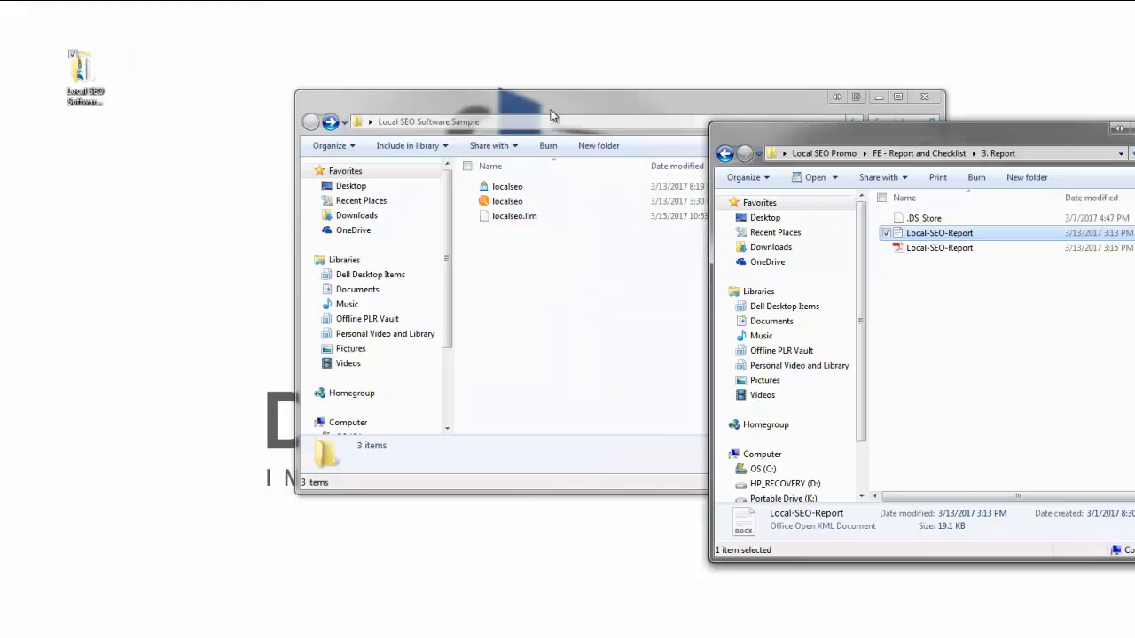
- Select all three files in the Local SEO Software Sample folder and open their WinRAR menu
{"action": "left_click_drag", "start_coordinate": [552, 114], "coordinate": [512, 93]}
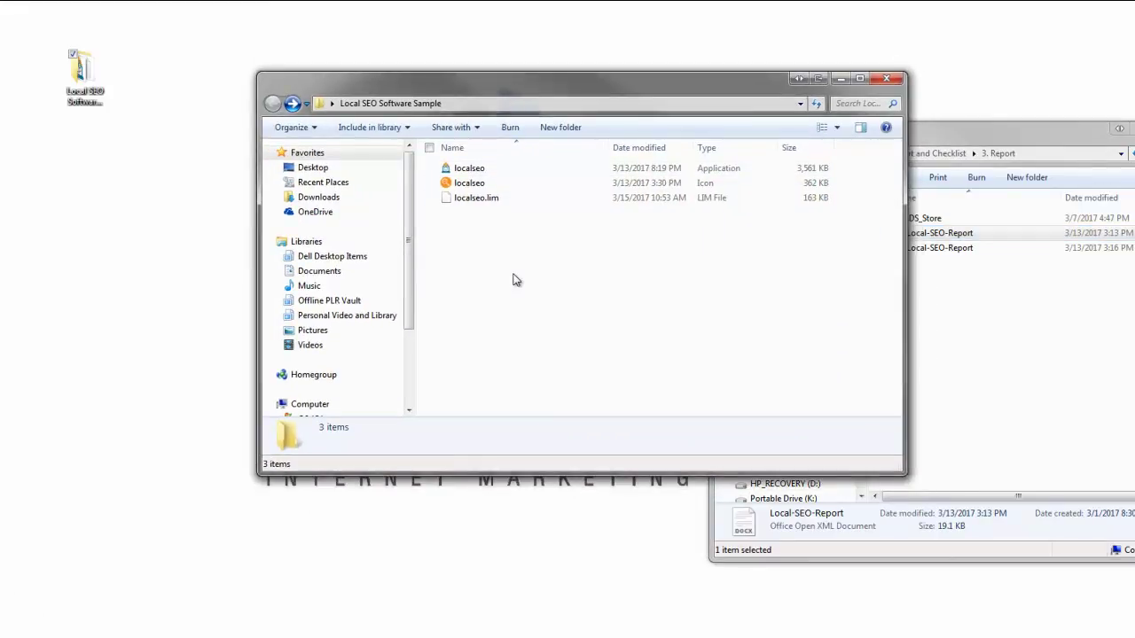
{"action": "left_click_drag", "start_coordinate": [498, 226], "coordinate": [460, 173]}
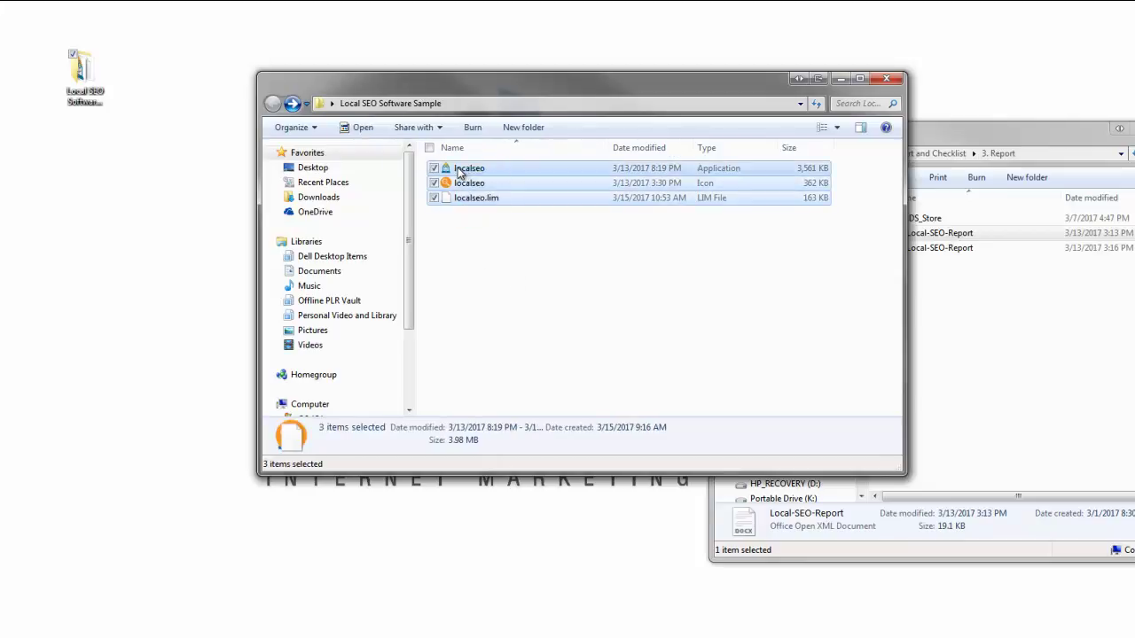
{"action": "right_click", "coordinate": [460, 172]}
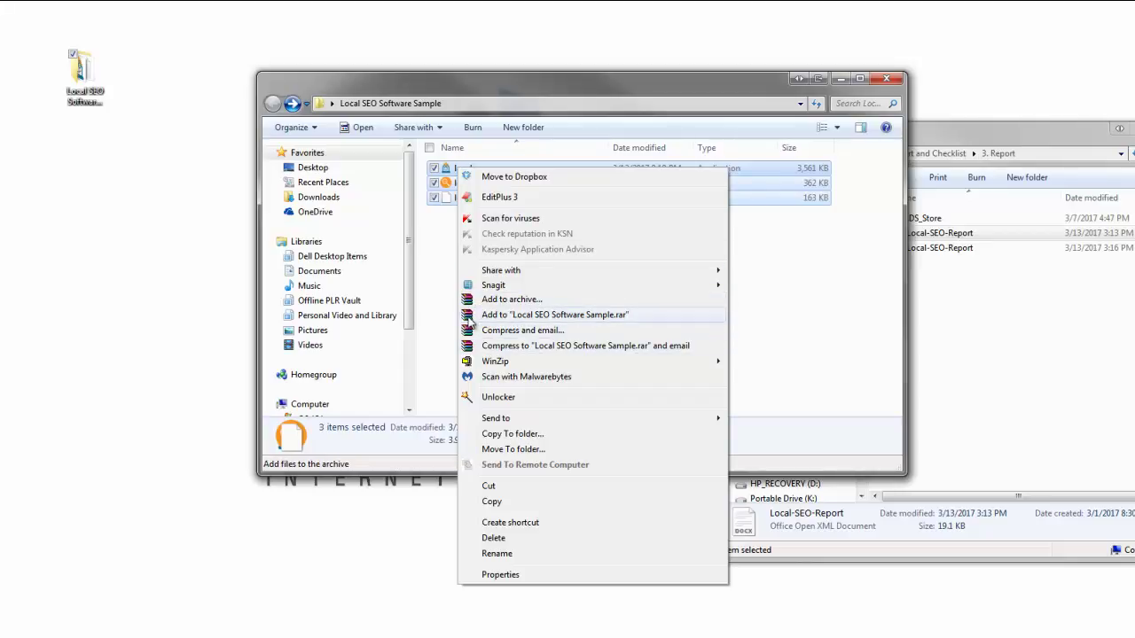
- Start a self-extracting Local SEO Software Sample.exe archive of the three files and open its SFX options
{"action": "left_click", "coordinate": [512, 299]}
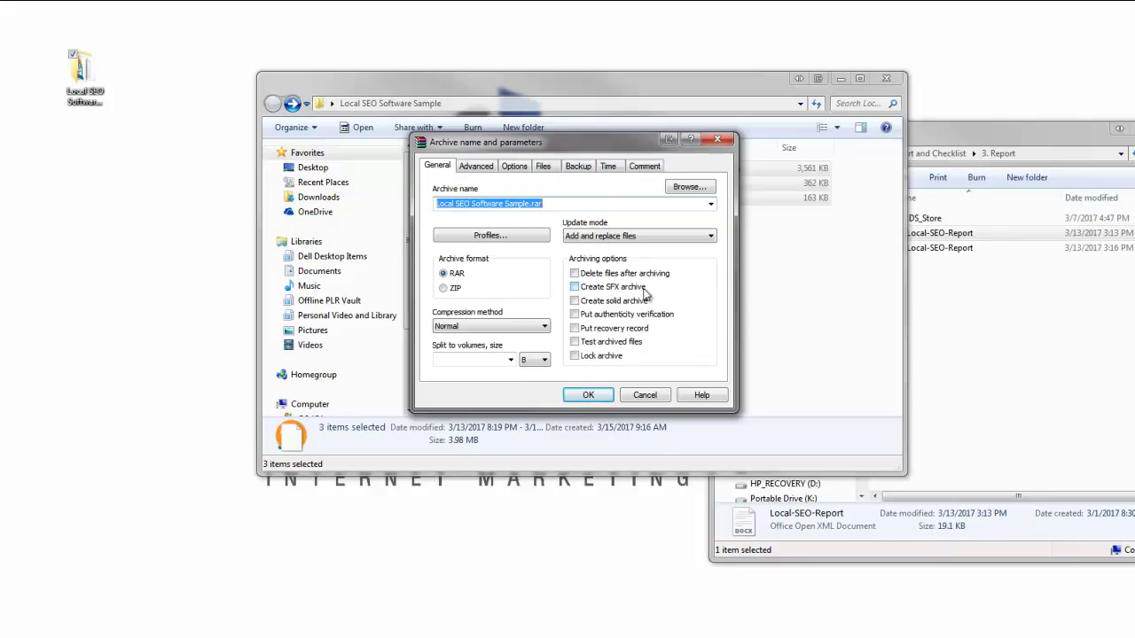
{"action": "left_click", "coordinate": [575, 288]}
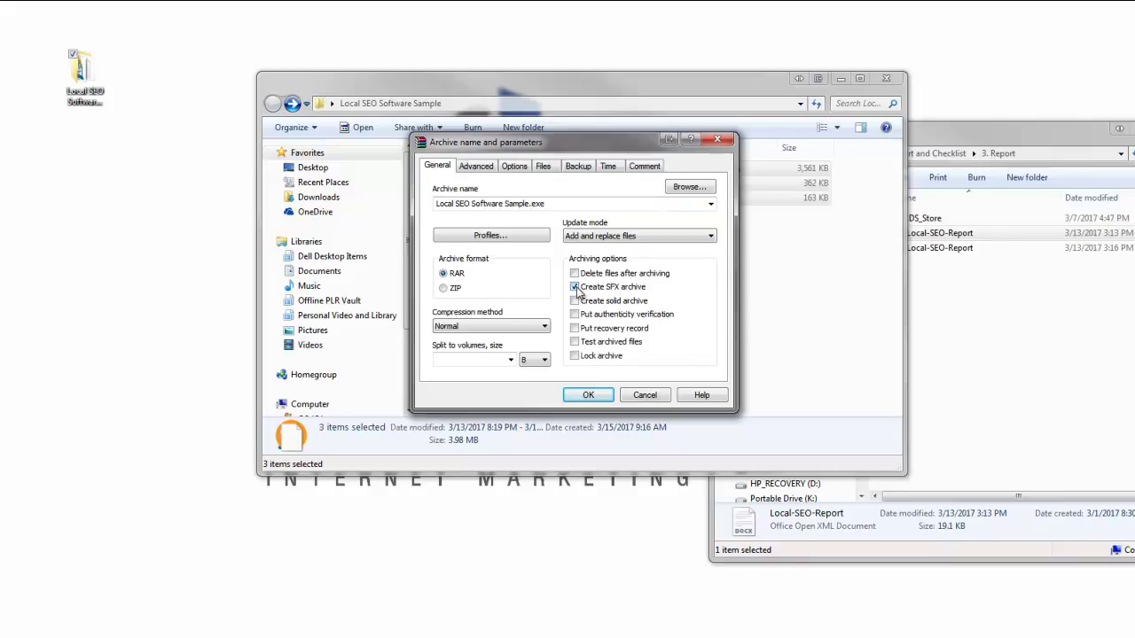
{"action": "left_click", "coordinate": [475, 168]}
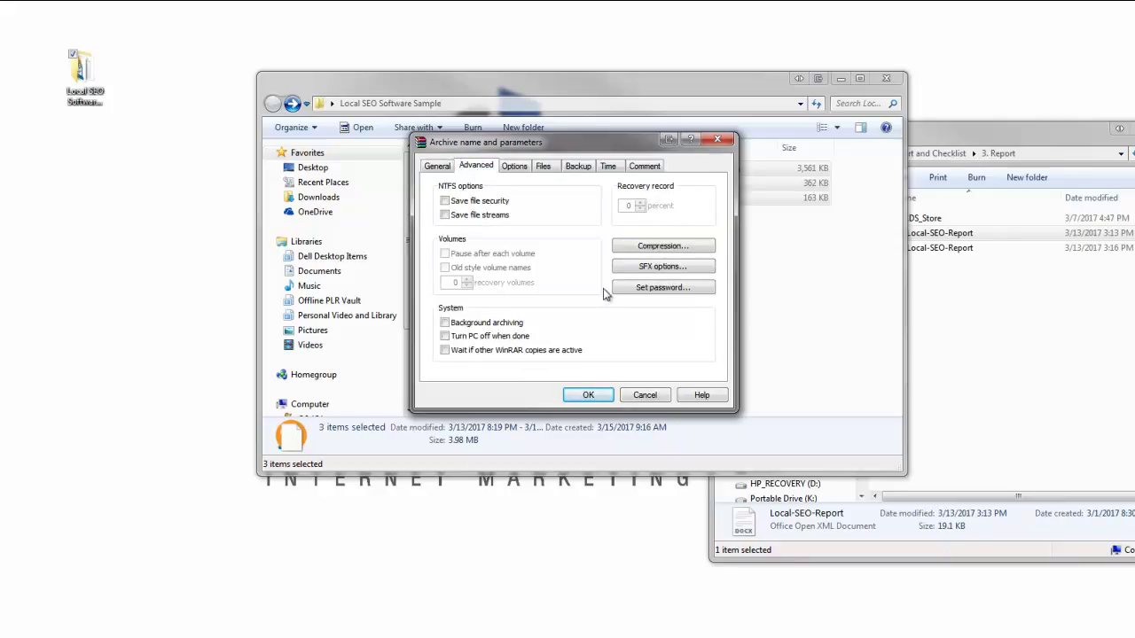
{"action": "left_click", "coordinate": [660, 267]}
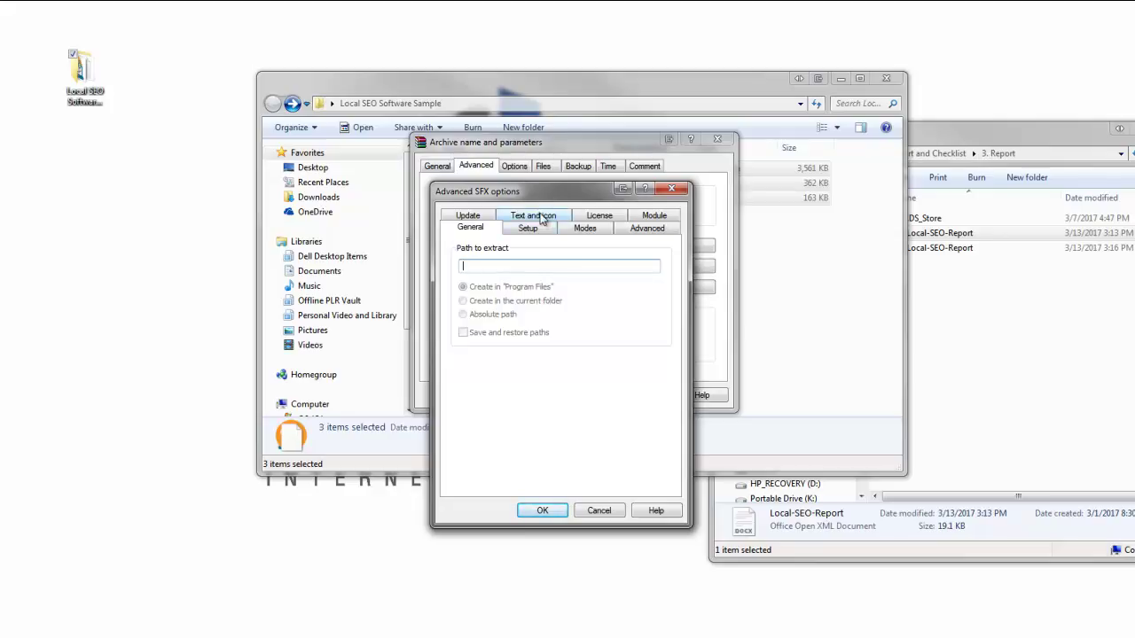
- Enter localseo as the program to run after extraction in the Setup settings
{"action": "left_click", "coordinate": [536, 230]}
{"action": "left_click", "coordinate": [473, 232]}
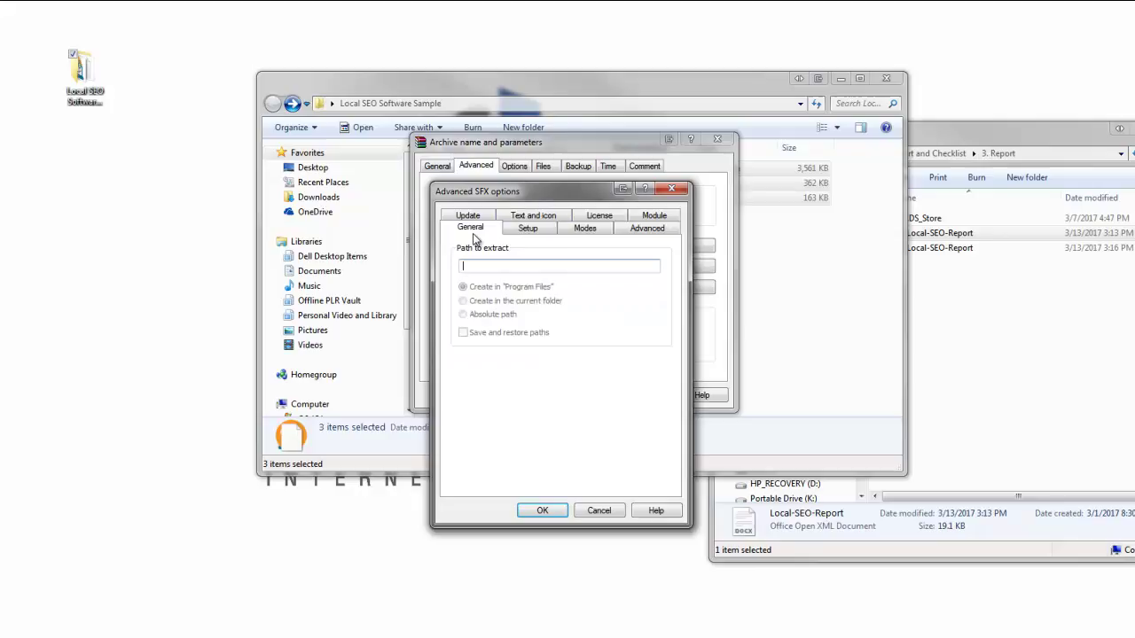
{"action": "left_click", "coordinate": [535, 232]}
{"action": "left_click", "coordinate": [491, 280]}
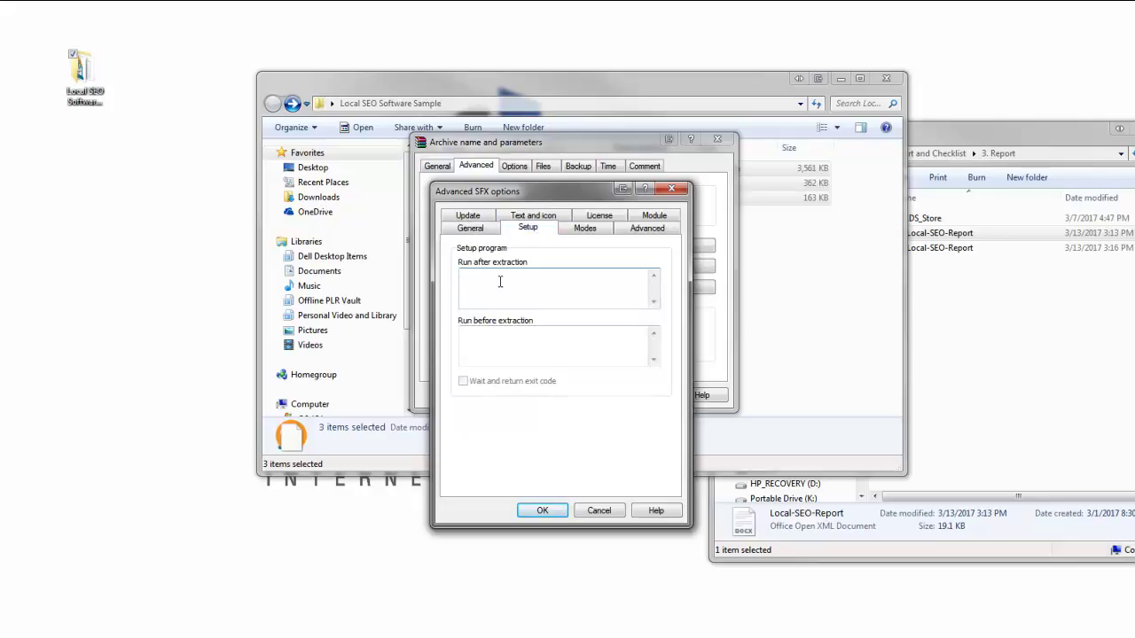
{"action": "left_click", "coordinate": [577, 119]}
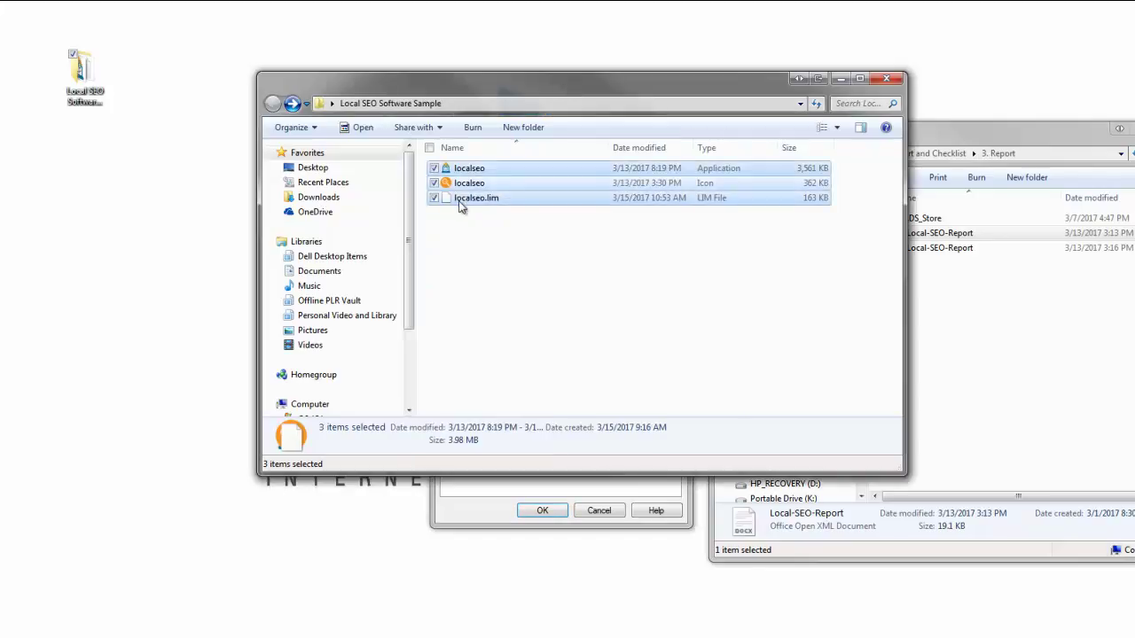
{"action": "left_click", "coordinate": [485, 490]}
{"action": "type", "text": "localseo"}
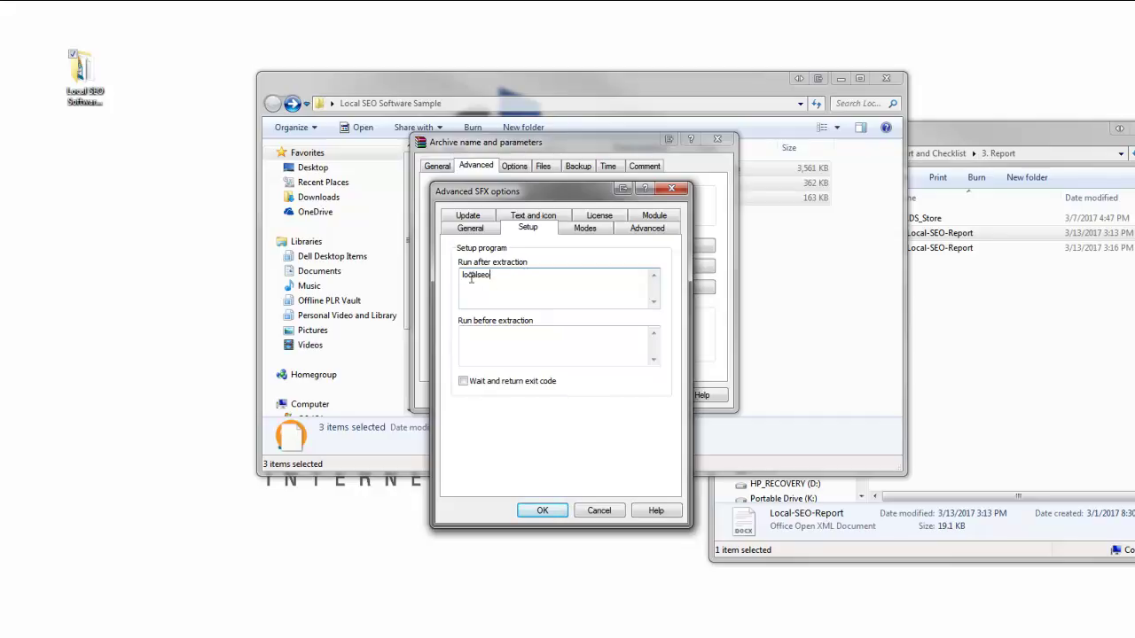
- Make the SFX unpack to a temporary folder with silent mode set to Hide all
{"action": "left_click", "coordinate": [583, 229]}
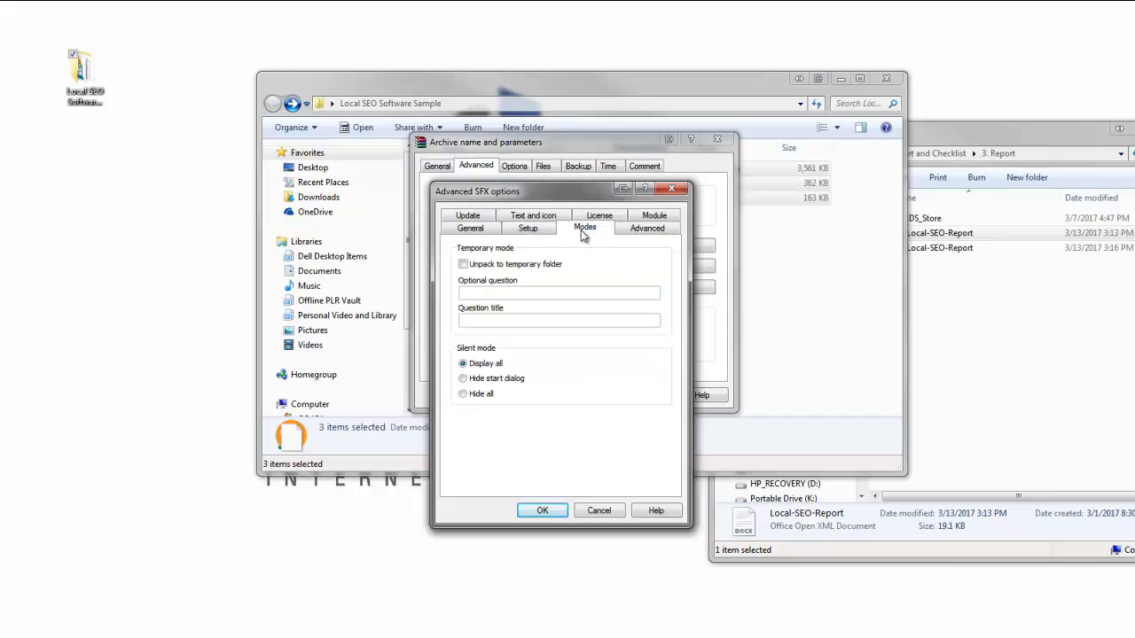
{"action": "left_click", "coordinate": [462, 265]}
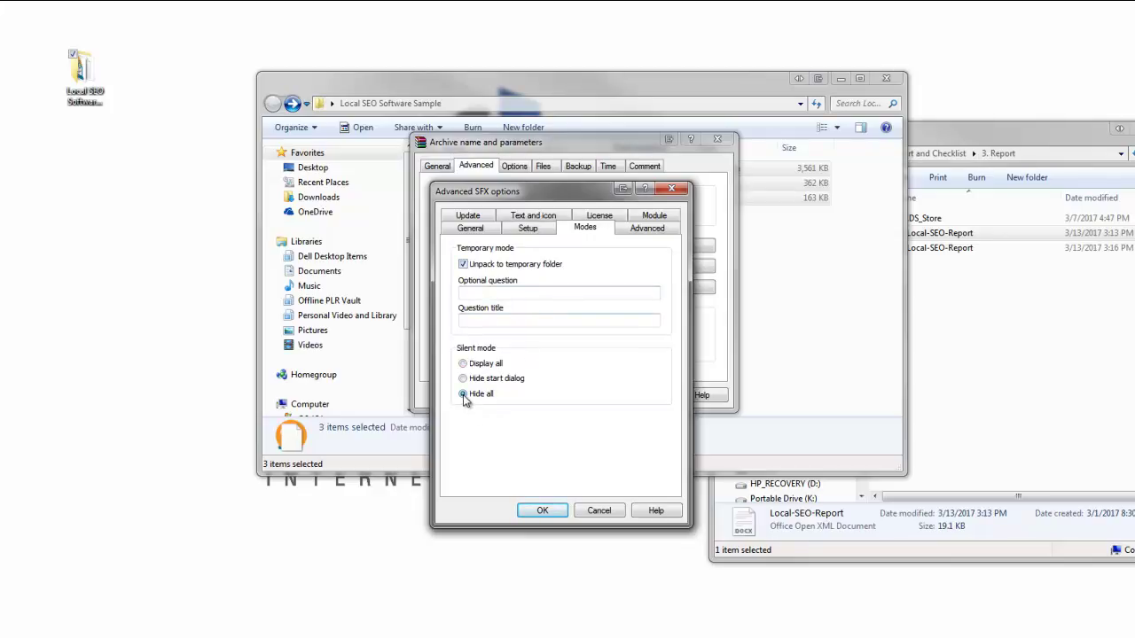
{"action": "left_click", "coordinate": [649, 228]}
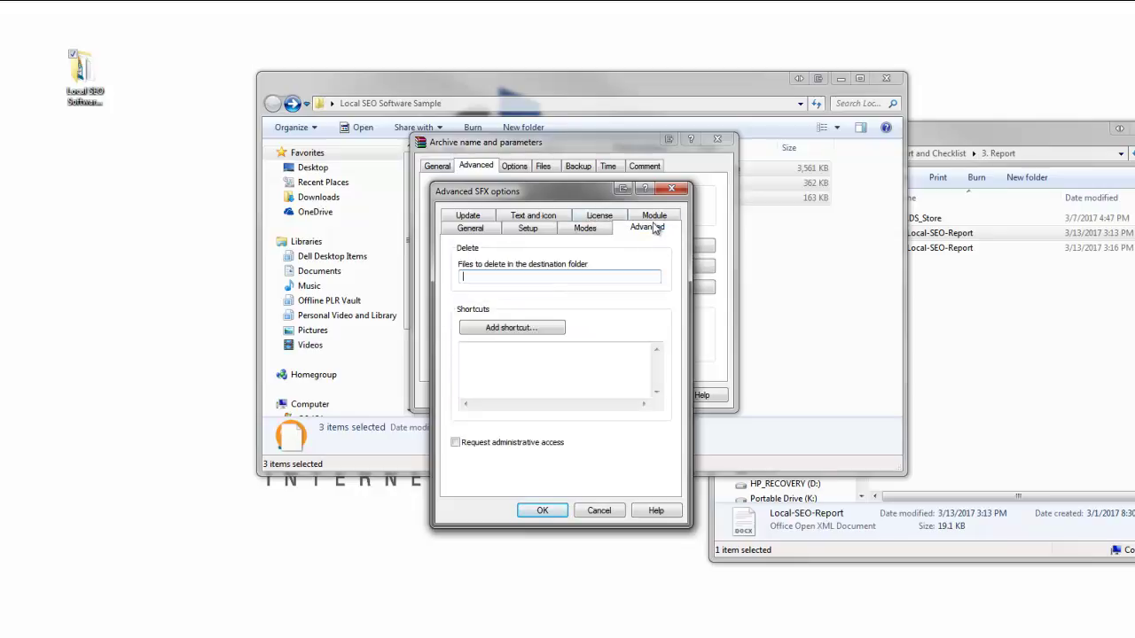
{"action": "left_click", "coordinate": [534, 216]}
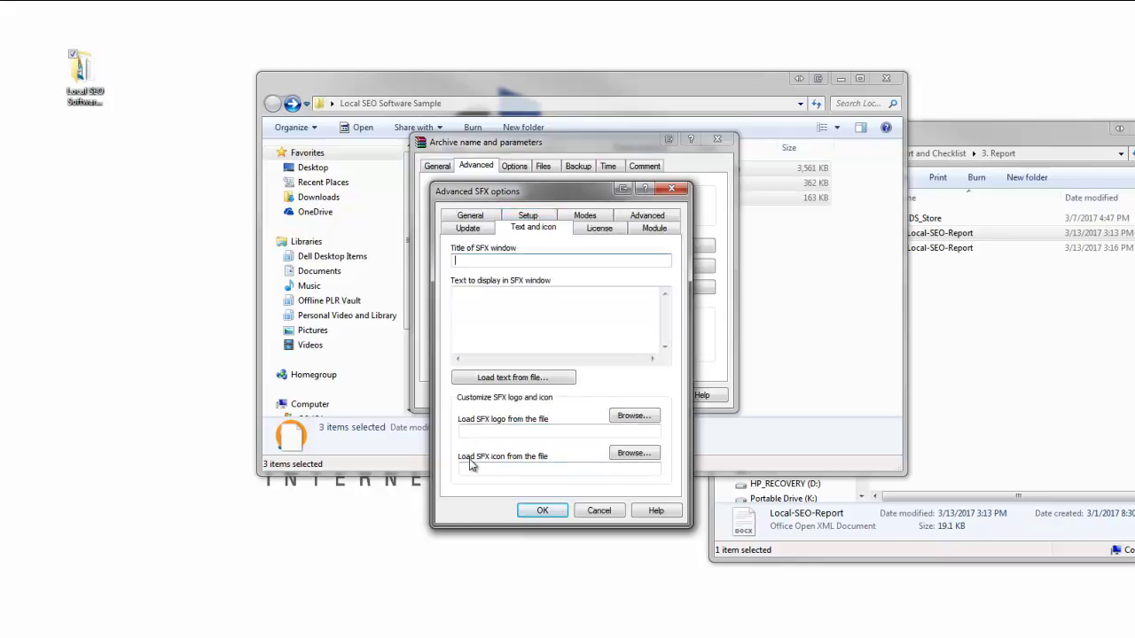
- Load localseo.ico as the SFX icon, then confirm the SFX options and archive settings
{"action": "left_click", "coordinate": [635, 453]}
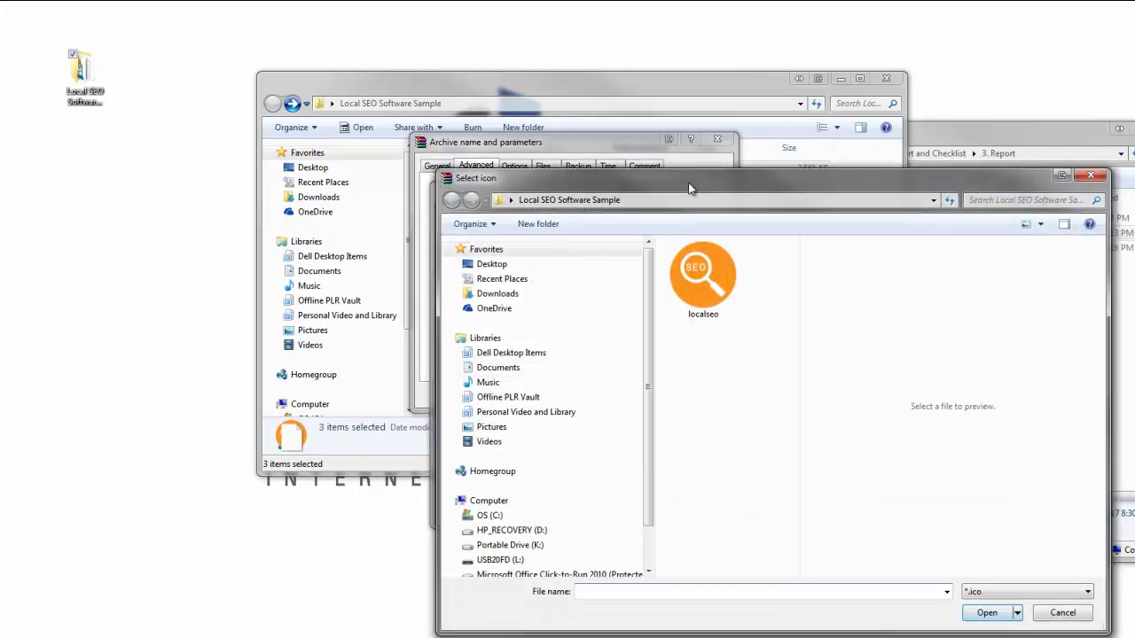
{"action": "left_click_drag", "start_coordinate": [686, 181], "coordinate": [567, 114]}
{"action": "left_click", "coordinate": [593, 224]}
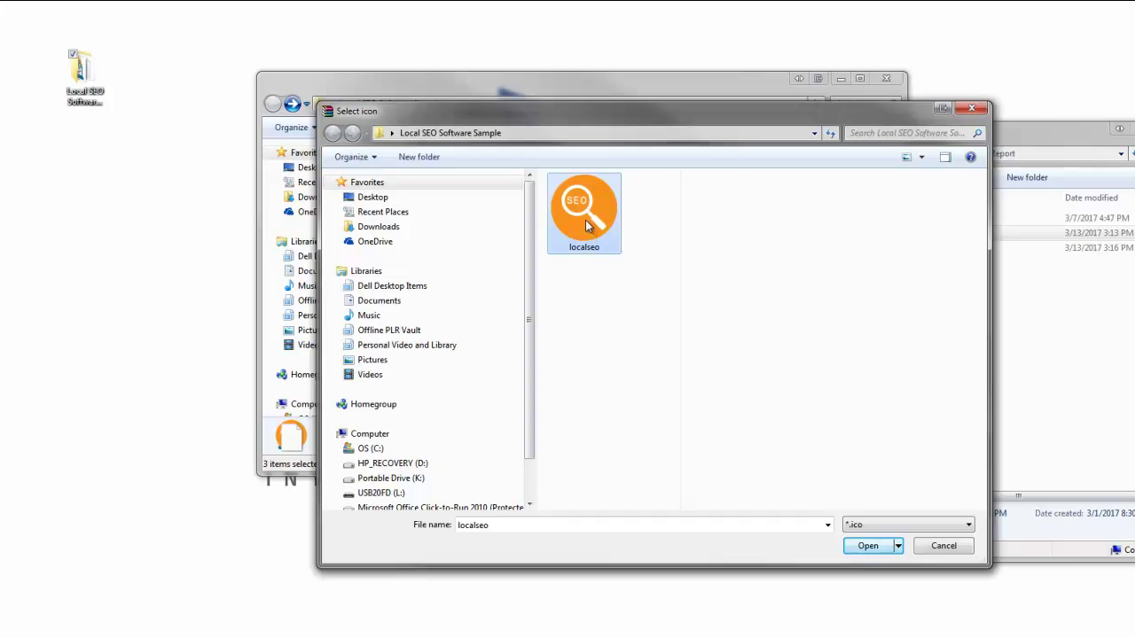
{"action": "left_click", "coordinate": [867, 545]}
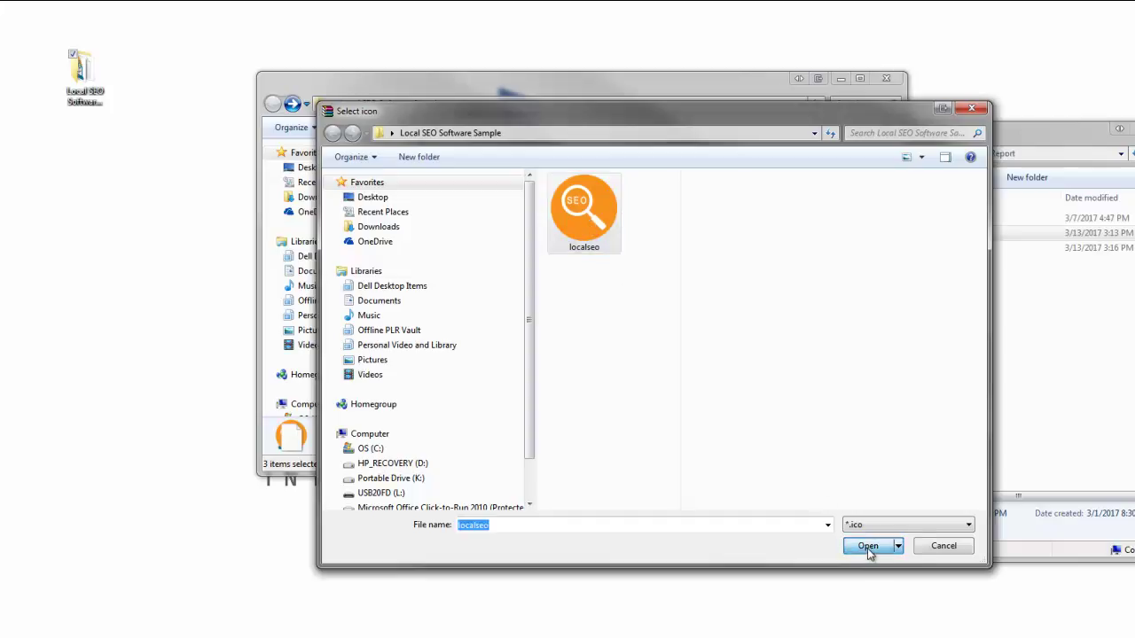
{"action": "left_click", "coordinate": [543, 510]}
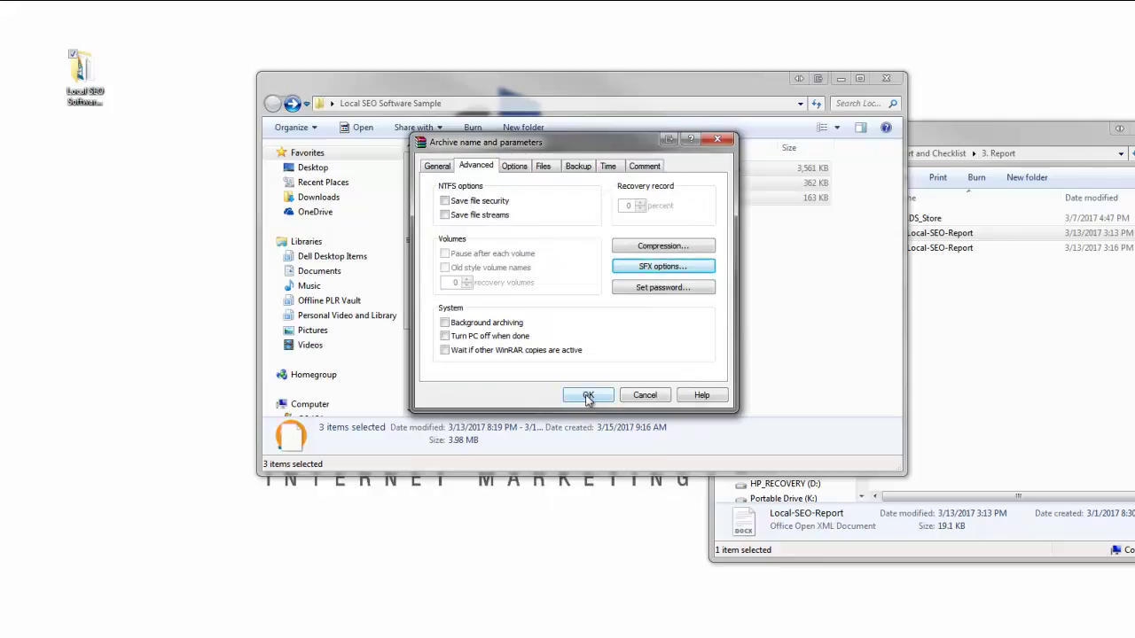
{"action": "left_click", "coordinate": [588, 395]}
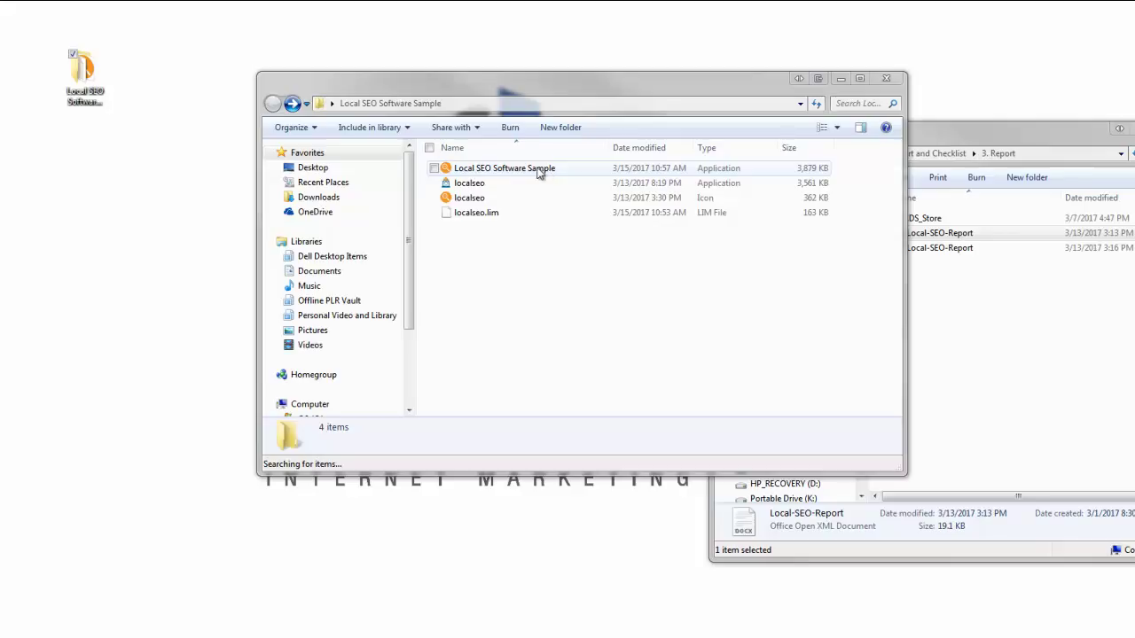
- Move the Local SEO Software Sample desktop folder aside, keeping its name unchanged
{"action": "left_click_drag", "start_coordinate": [81, 76], "coordinate": [190, 166]}
{"action": "left_click", "coordinate": [195, 188]}
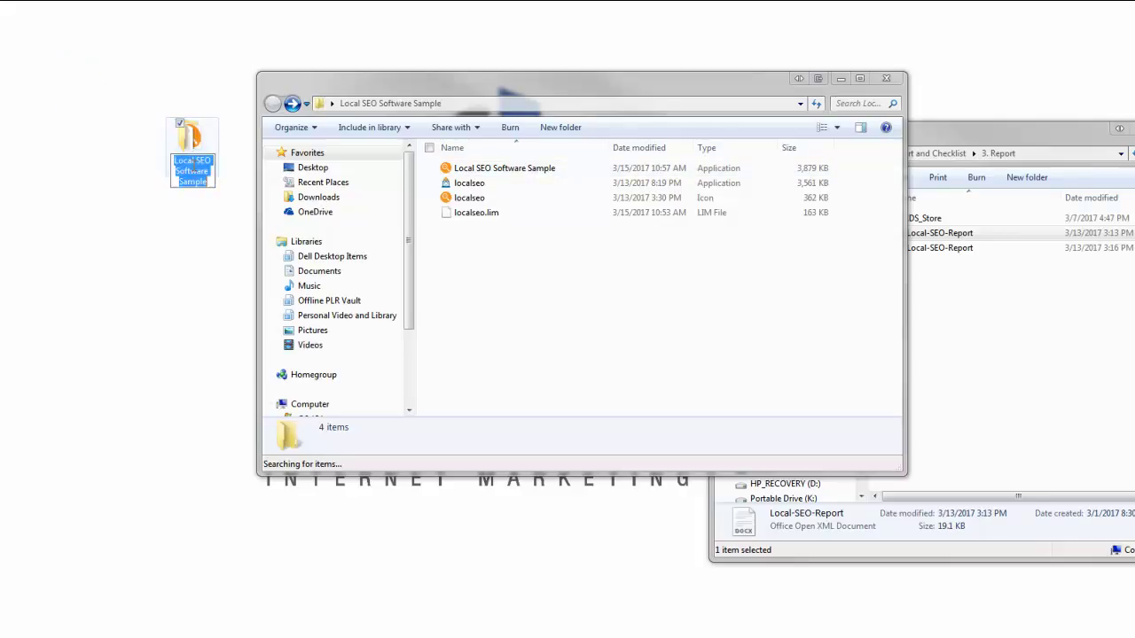
{"action": "left_click", "coordinate": [200, 219]}
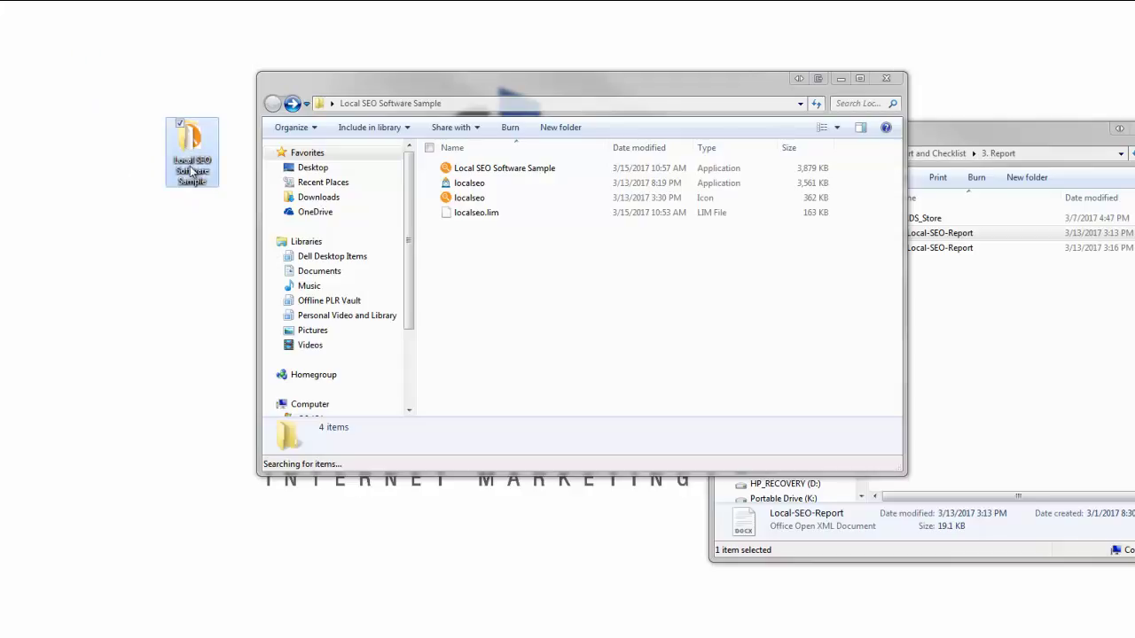
- Move the new self-extracting program onto the desktop and rename it LocalSEO
{"action": "left_click", "coordinate": [484, 172]}
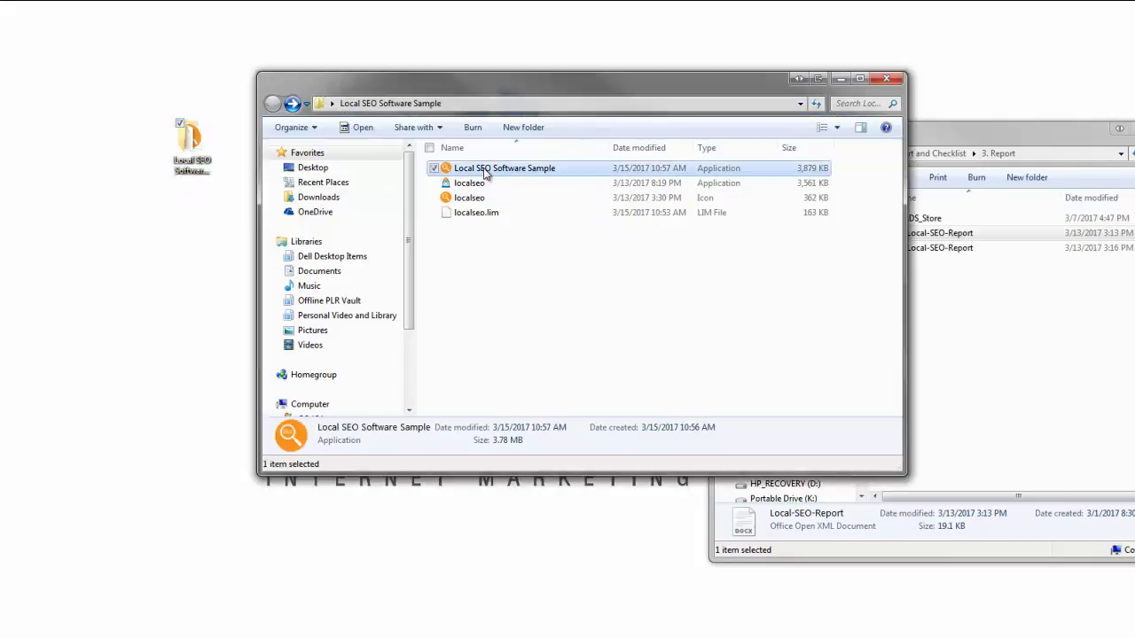
{"action": "left_click_drag", "start_coordinate": [485, 172], "coordinate": [494, 51]}
{"action": "left_click_drag", "start_coordinate": [767, 87], "coordinate": [745, 245]}
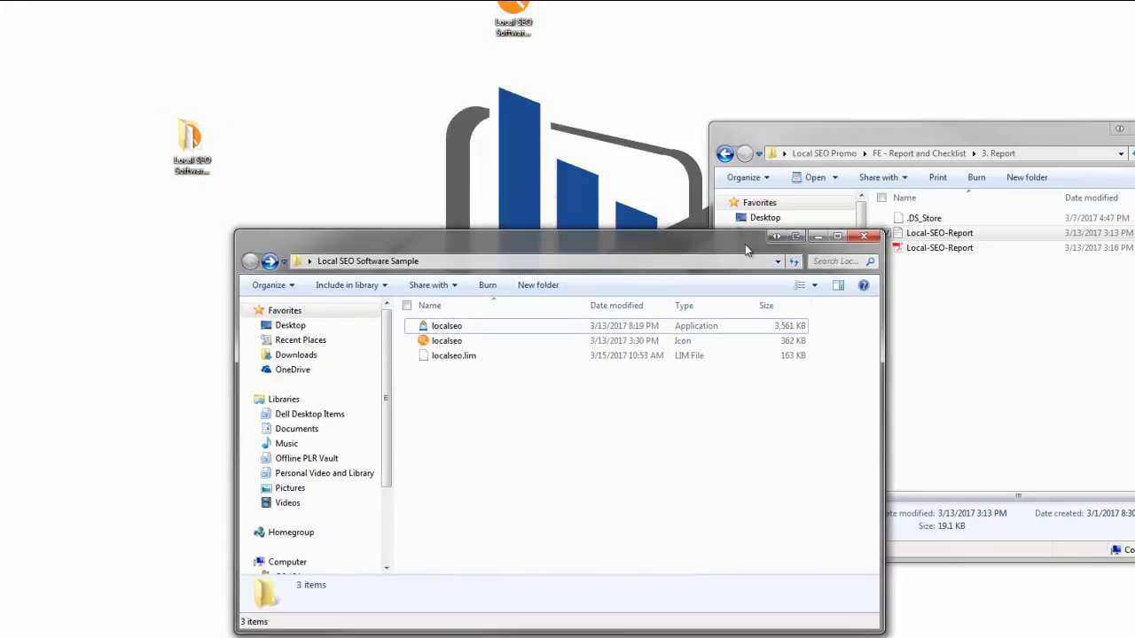
{"action": "left_click", "coordinate": [523, 16]}
{"action": "left_click", "coordinate": [517, 35]}
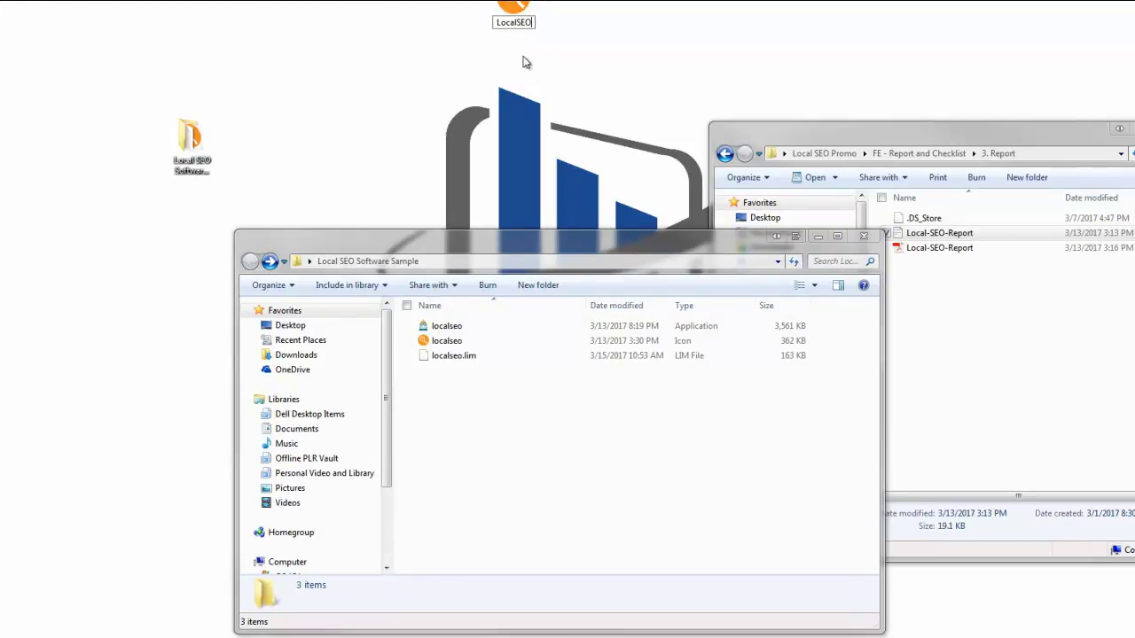
{"action": "key", "text": "Return"}
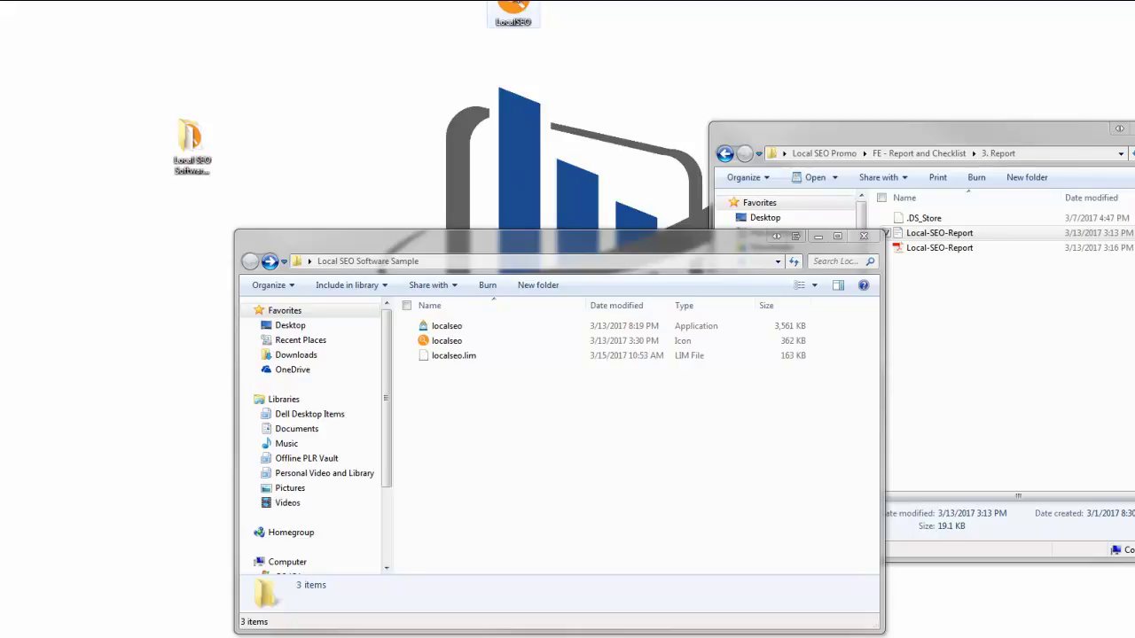
{"action": "left_click_drag", "start_coordinate": [515, 5], "coordinate": [354, 131]}
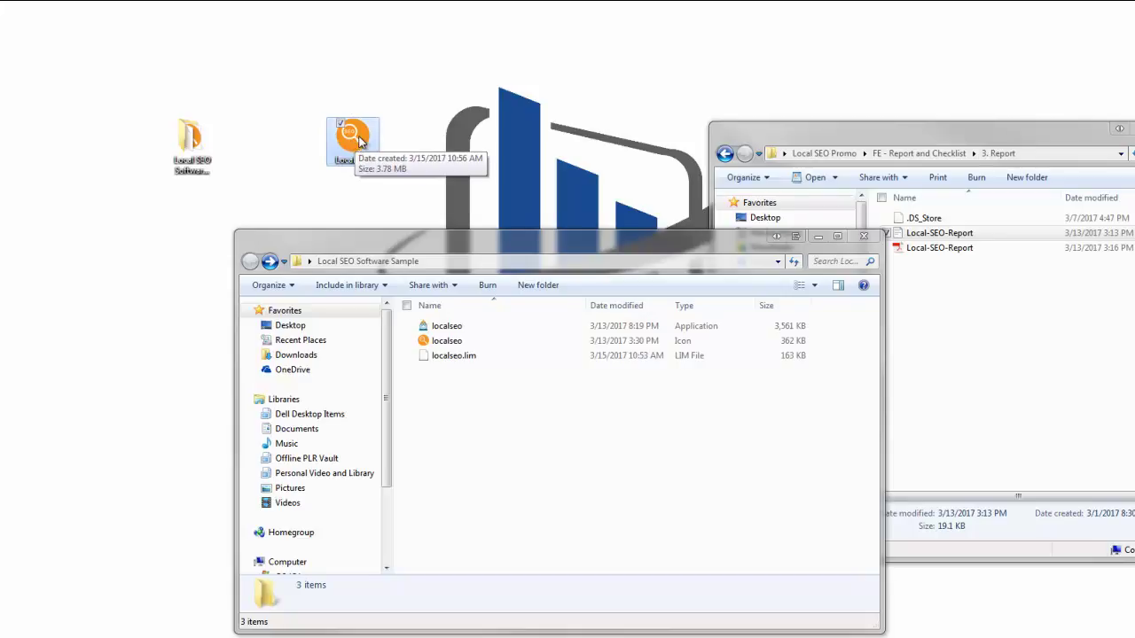
{"action": "double_click", "coordinate": [361, 141]}
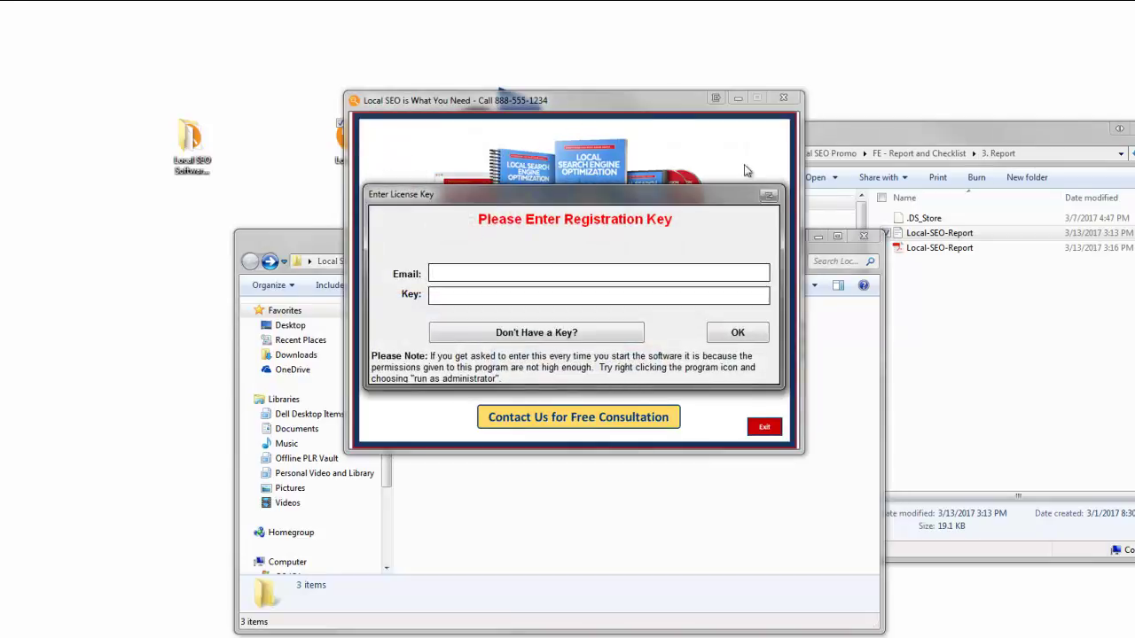
{"action": "left_click", "coordinate": [744, 334]}
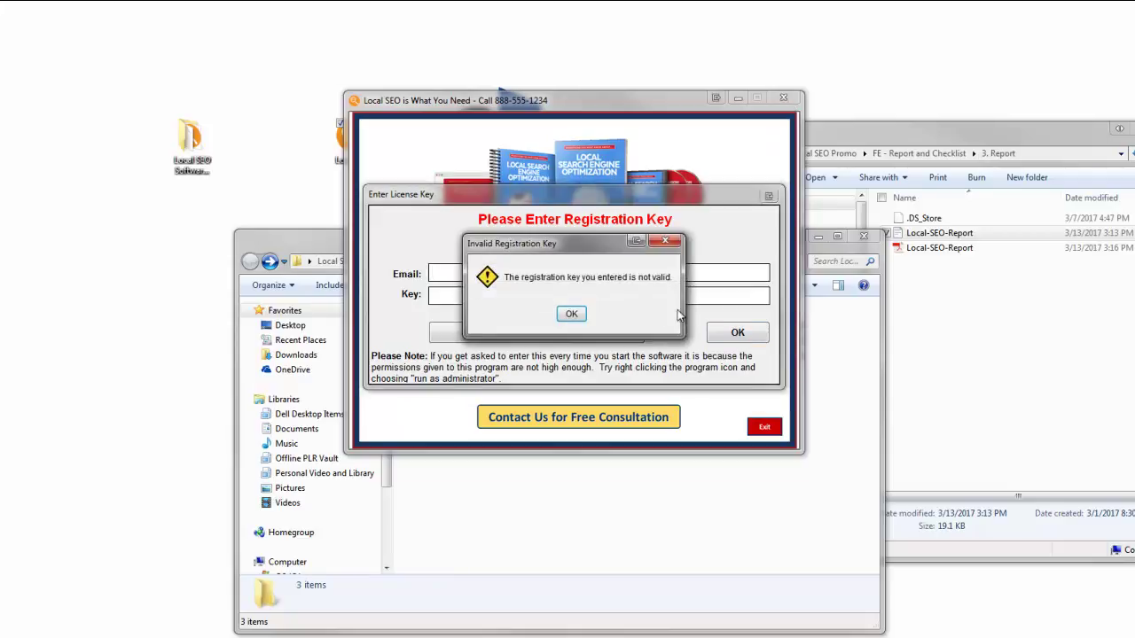
{"action": "left_click", "coordinate": [571, 314]}
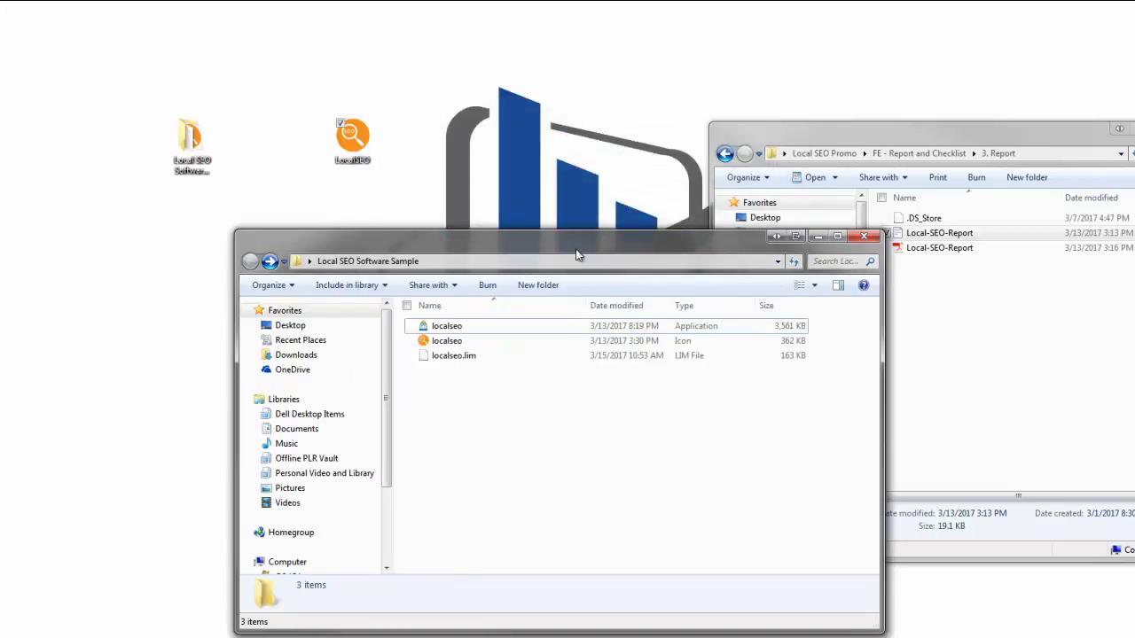
- Delete the three sample files from the Local SEO Software Sample folder
{"action": "left_click_drag", "start_coordinate": [577, 256], "coordinate": [578, 190]}
{"action": "left_click_drag", "start_coordinate": [514, 340], "coordinate": [454, 261]}
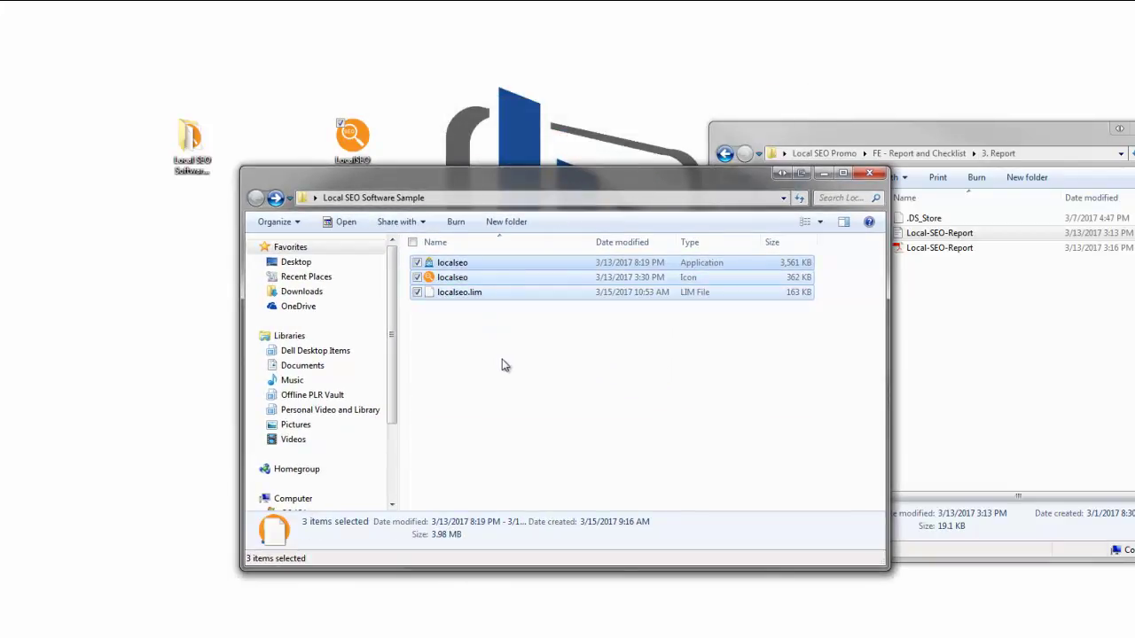
{"action": "key", "text": "Delete"}
{"action": "key", "text": "Return"}
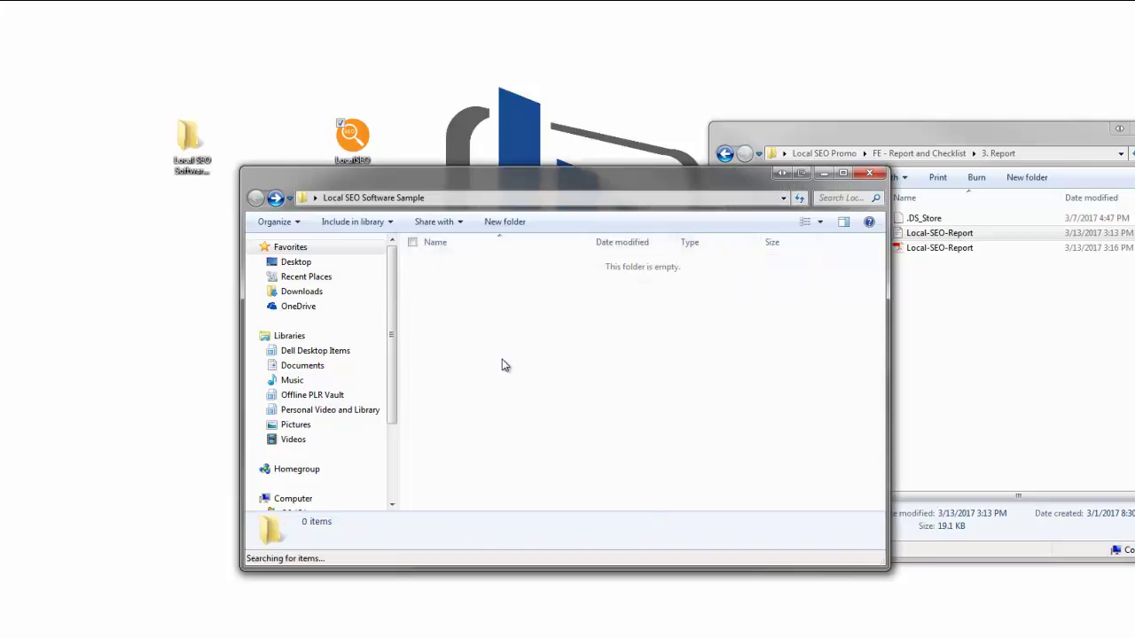
- Move LocalSEO into the emptied folder, launch it, and request a registration key
{"action": "left_click_drag", "start_coordinate": [355, 155], "coordinate": [529, 342]}
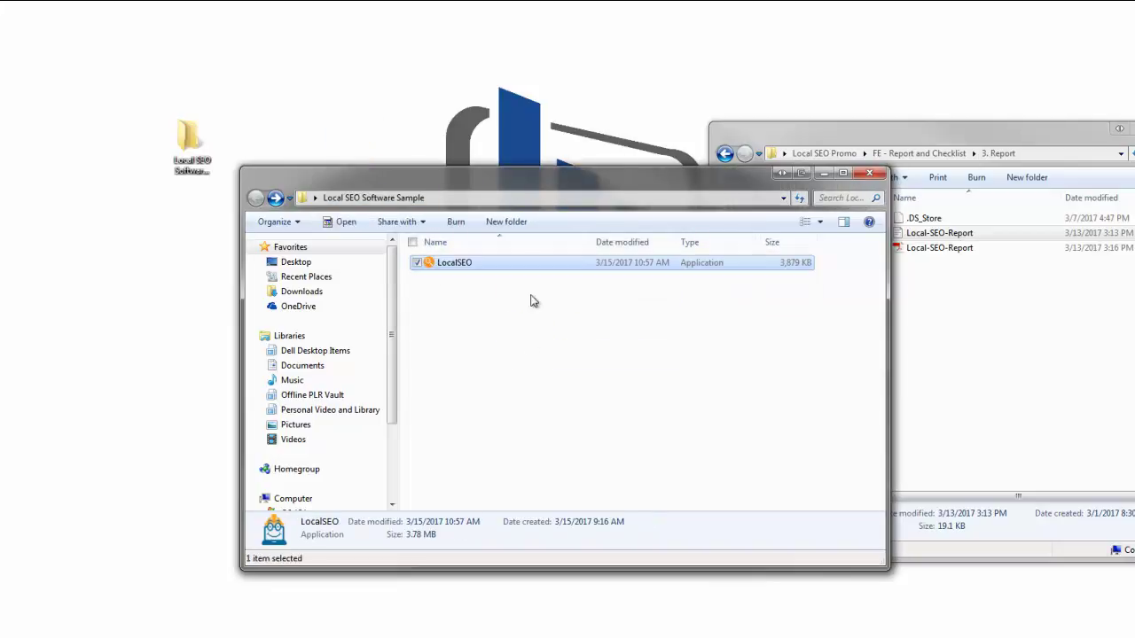
{"action": "left_click_drag", "start_coordinate": [544, 189], "coordinate": [586, 91]}
{"action": "double_click", "coordinate": [501, 167]}
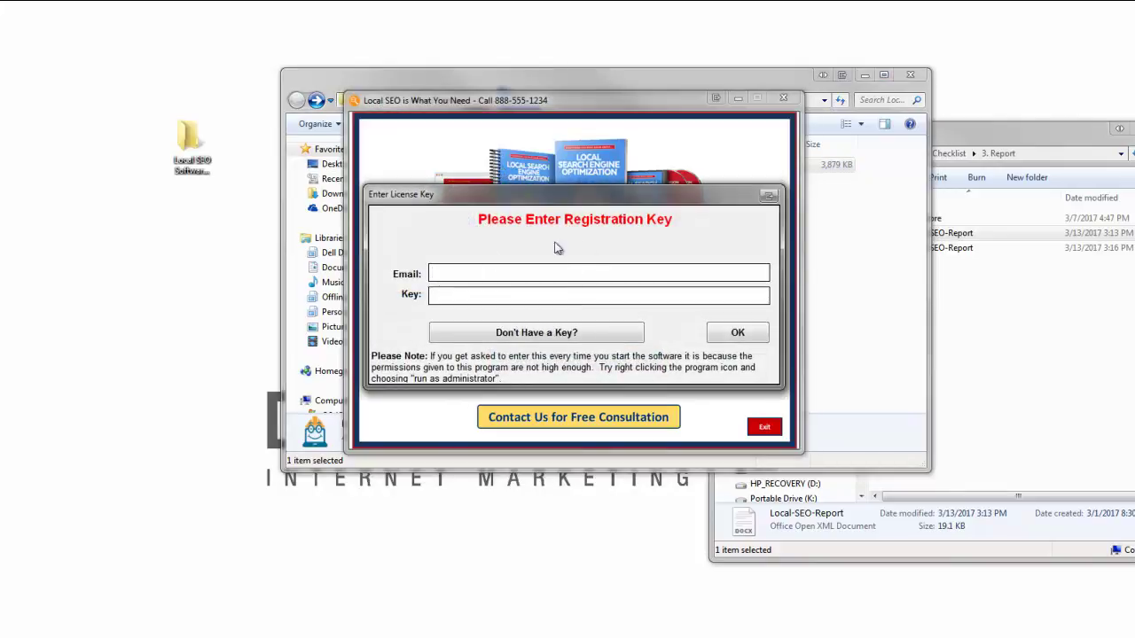
{"action": "left_click", "coordinate": [528, 334]}
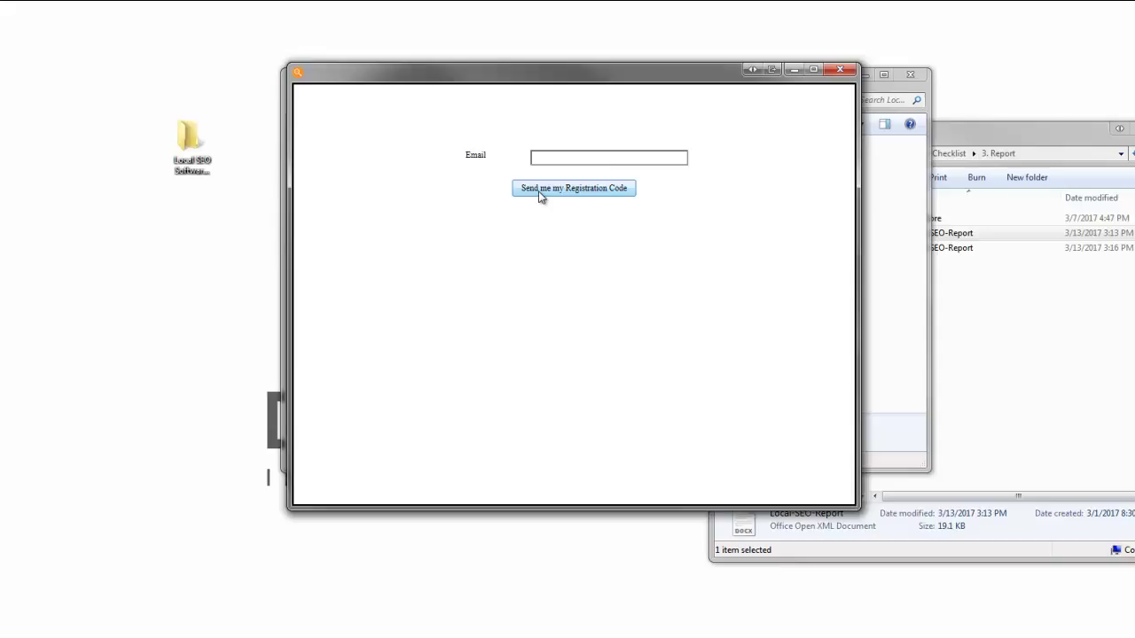
- Close the code request form, paste the licence key into the Key field, and submit it
{"action": "left_click", "coordinate": [568, 157]}
{"action": "left_click", "coordinate": [840, 70]}
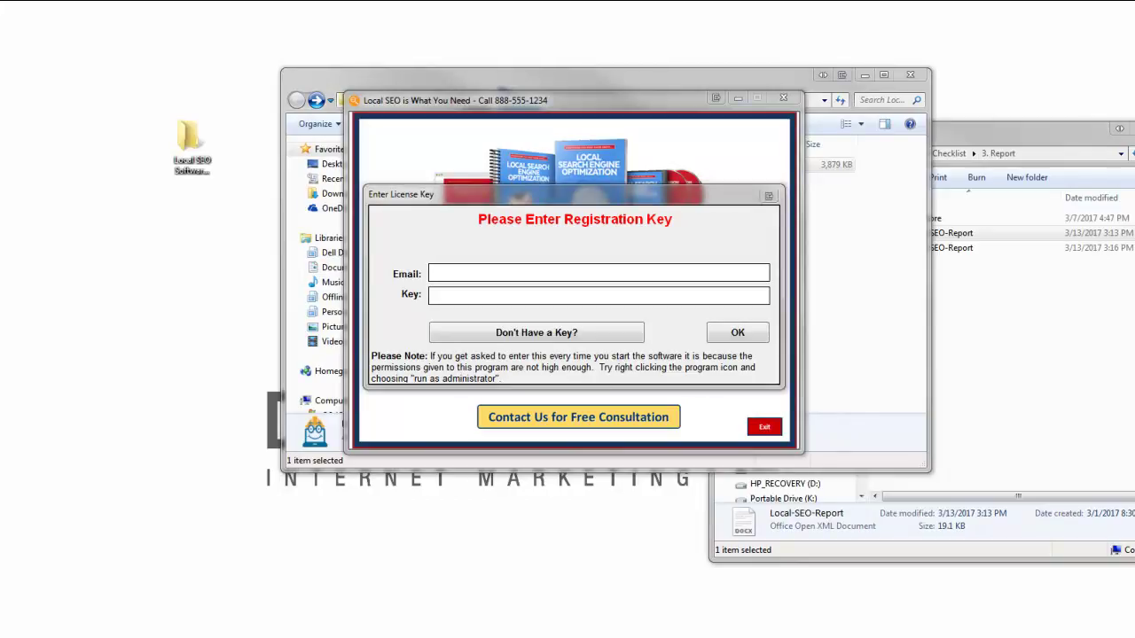
{"action": "left_click", "coordinate": [490, 299]}
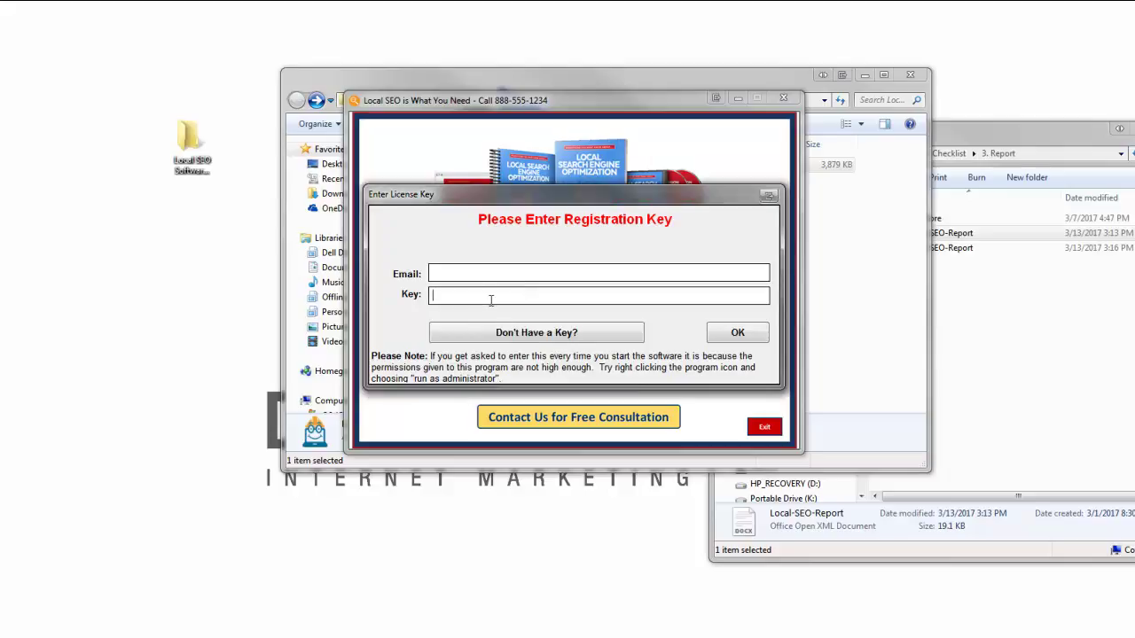
{"action": "key", "text": "ctrl+v"}
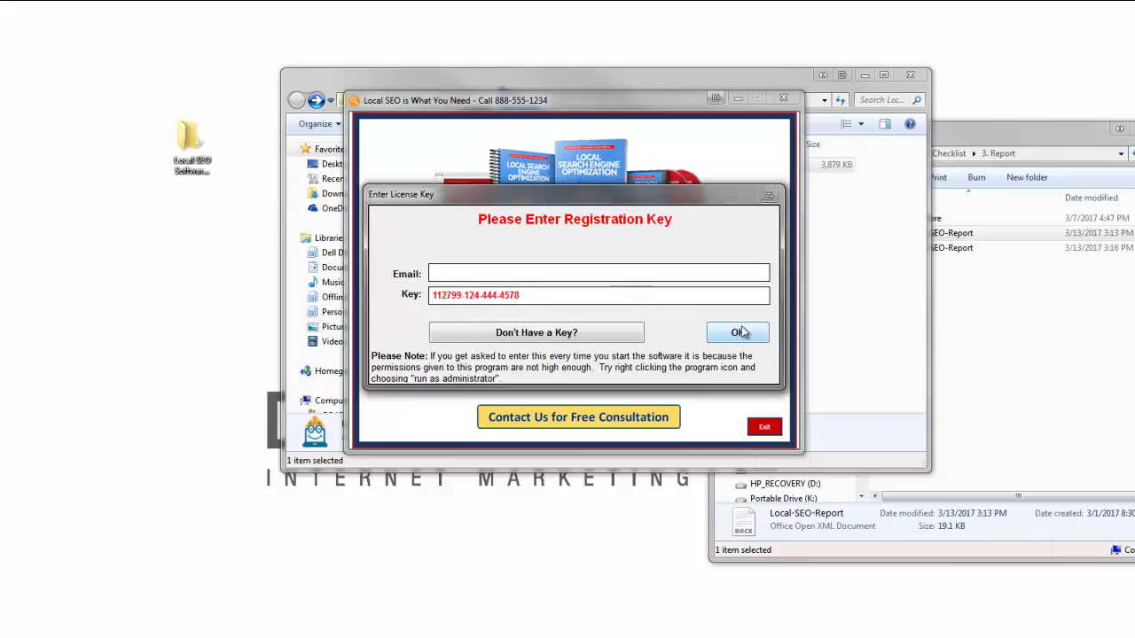
{"action": "left_click", "coordinate": [739, 332]}
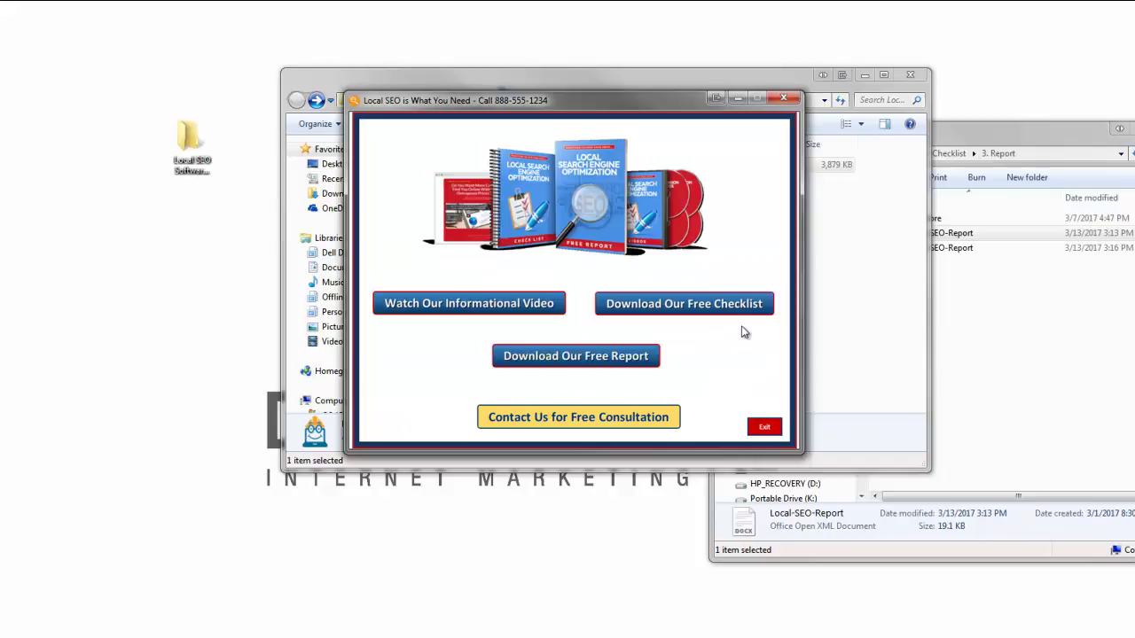
- Play the informational video, then open and close the free checklist PDF
{"action": "left_click", "coordinate": [913, 78]}
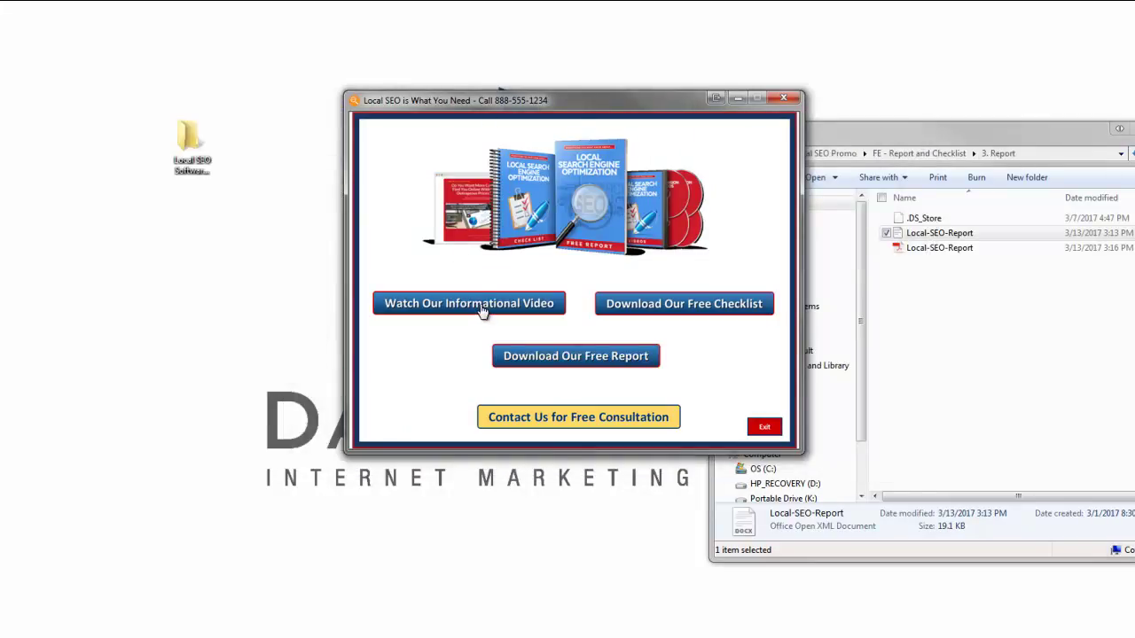
{"action": "left_click", "coordinate": [484, 306]}
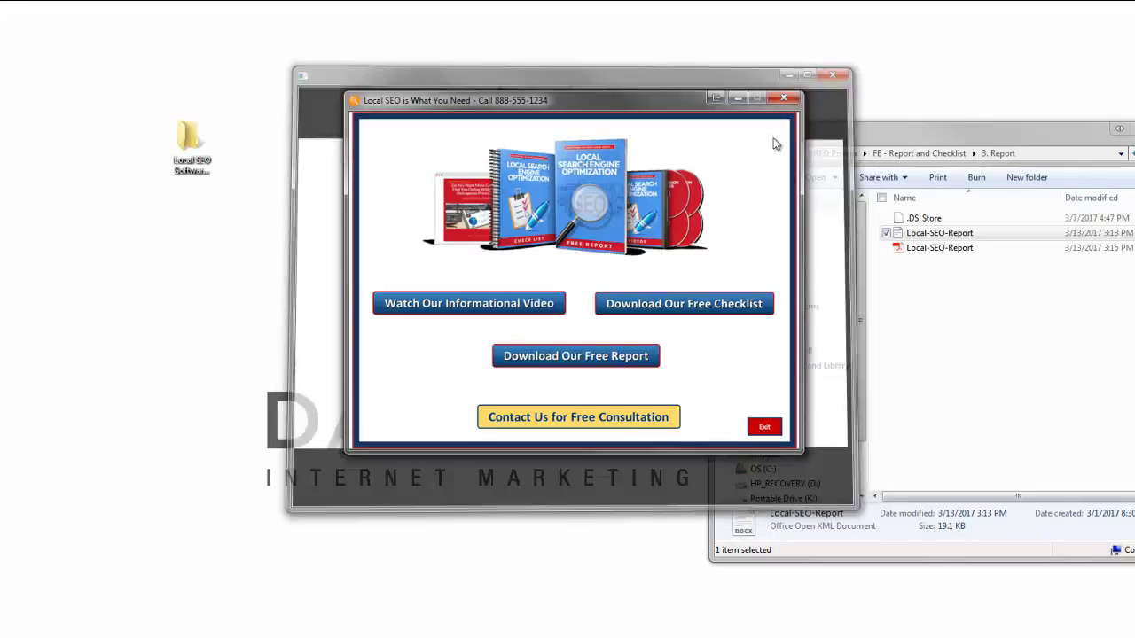
{"action": "left_click", "coordinate": [689, 308]}
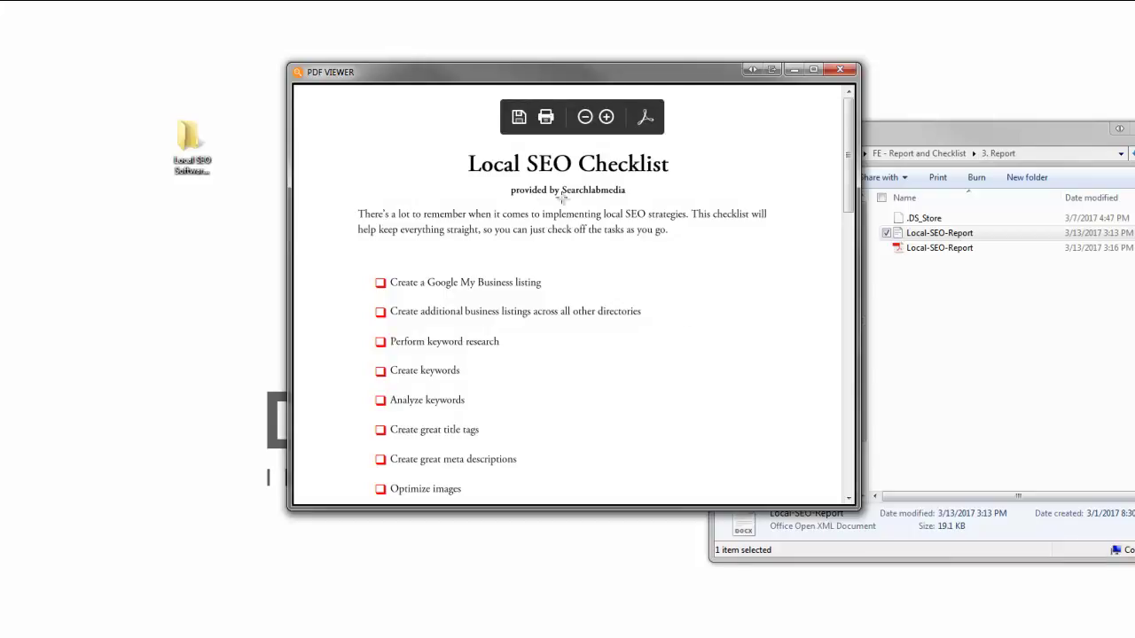
{"action": "left_click", "coordinate": [847, 74]}
- View the free report PDF, visit the consultation website, then exit the program
{"action": "left_click", "coordinate": [605, 361]}
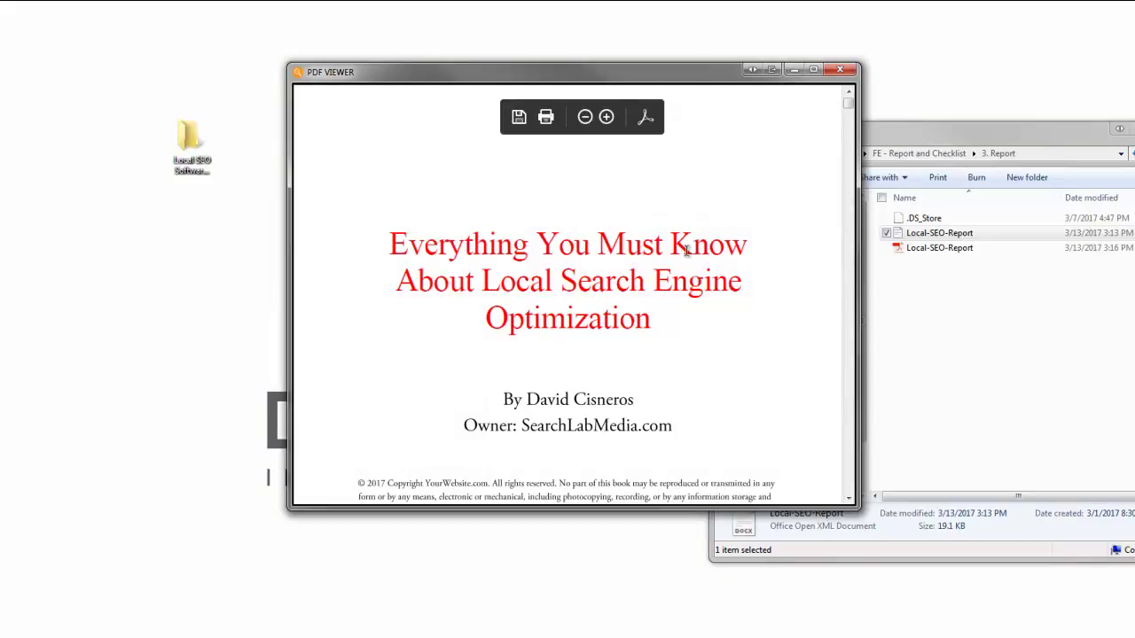
{"action": "left_click", "coordinate": [840, 70]}
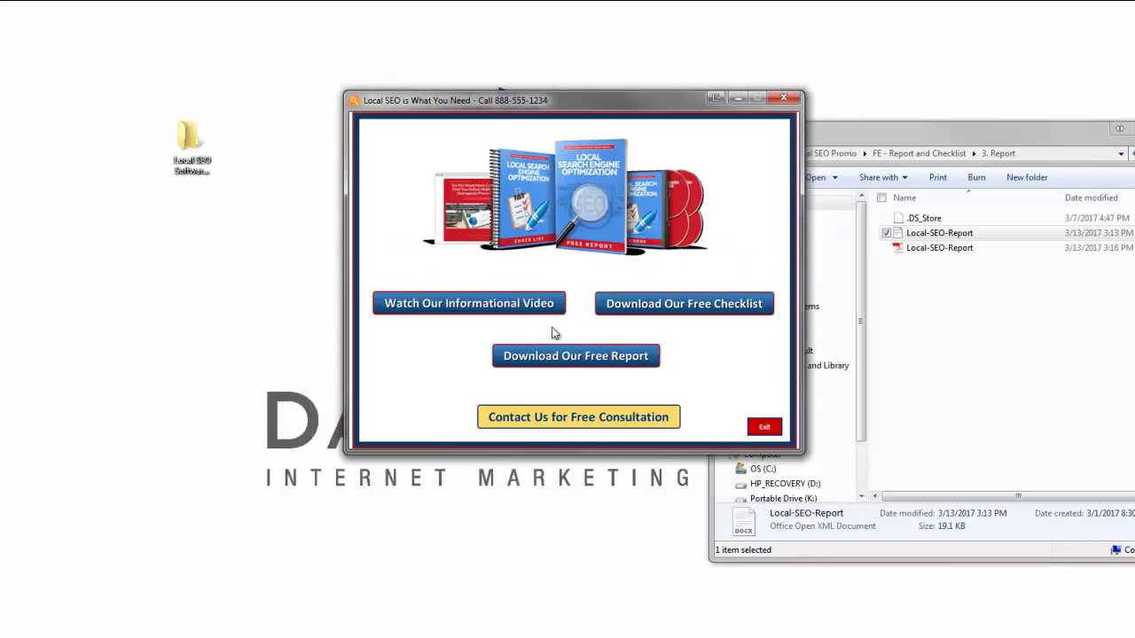
{"action": "left_click", "coordinate": [541, 420]}
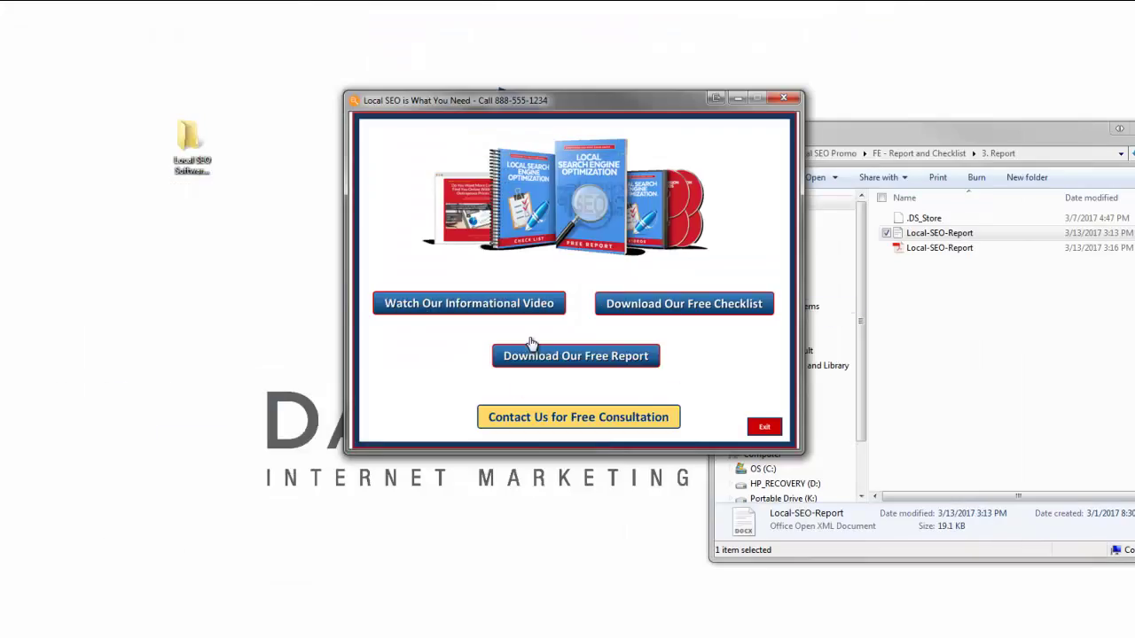
{"action": "left_click", "coordinate": [764, 427]}
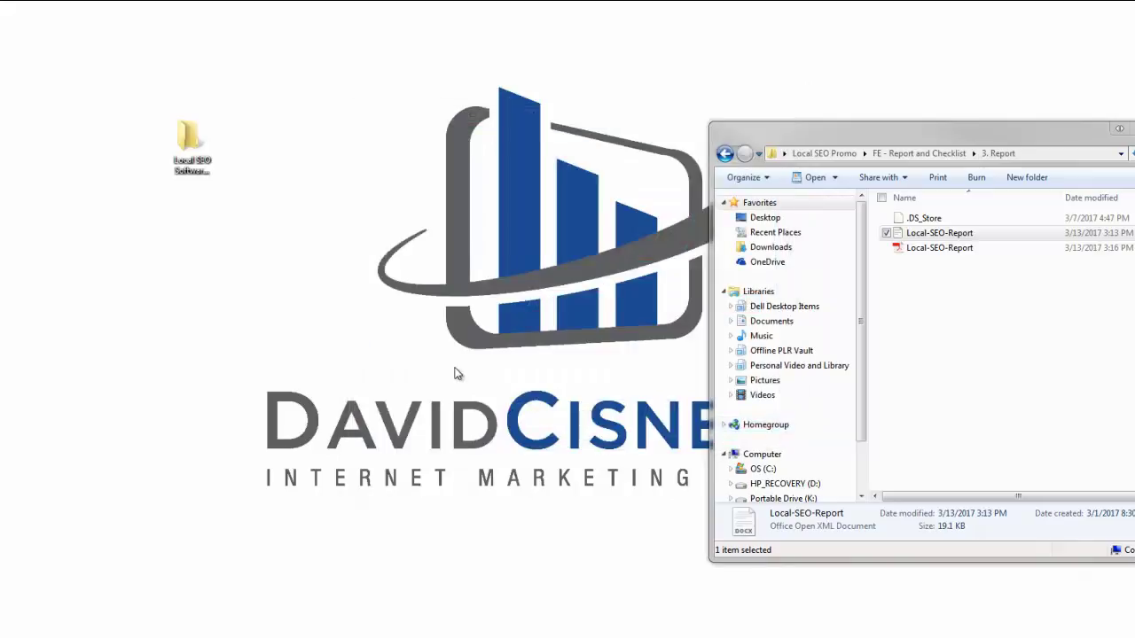
- Rename the Local SEO Software Sample desktop folder to localseo
{"action": "left_click", "coordinate": [194, 149]}
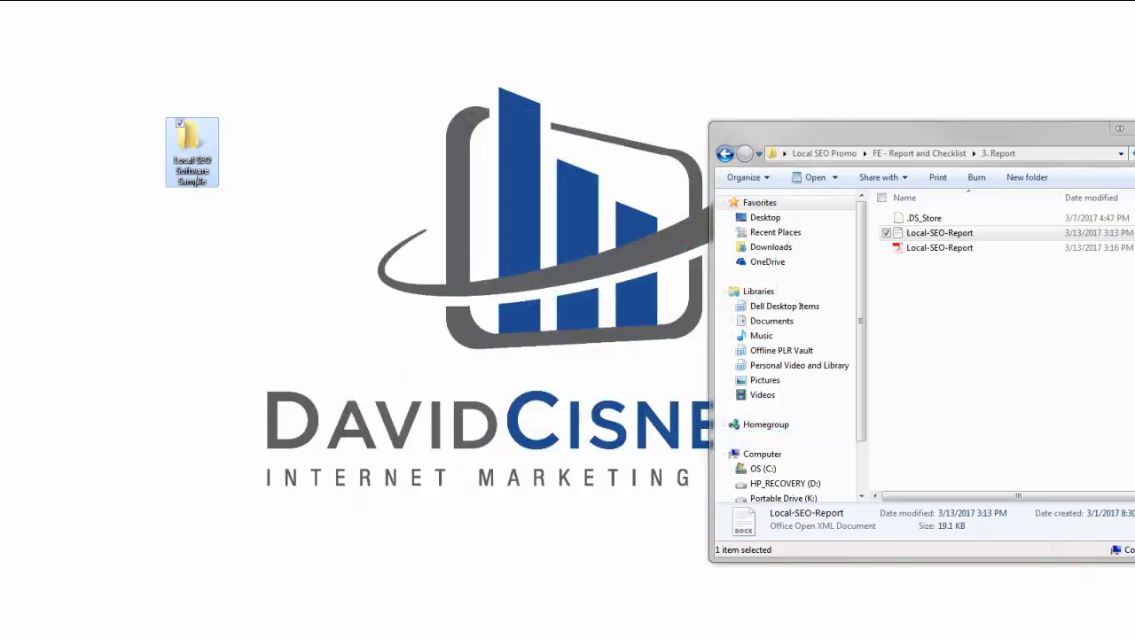
{"action": "left_click", "coordinate": [193, 174]}
{"action": "type", "text": "localseo"}
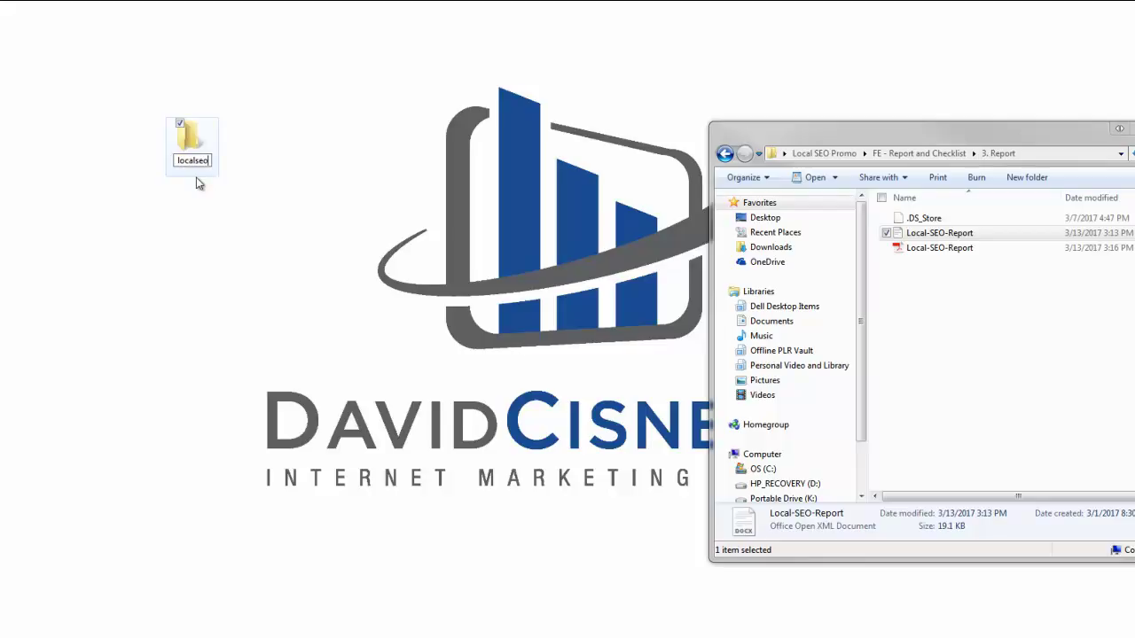
{"action": "key", "text": "Return"}
- Compress the localseo folder into localseo.zip on the desktop
{"action": "right_click", "coordinate": [197, 180]}
{"action": "mouse_move", "coordinate": [248, 319]}
{"action": "left_click", "coordinate": [444, 333]}
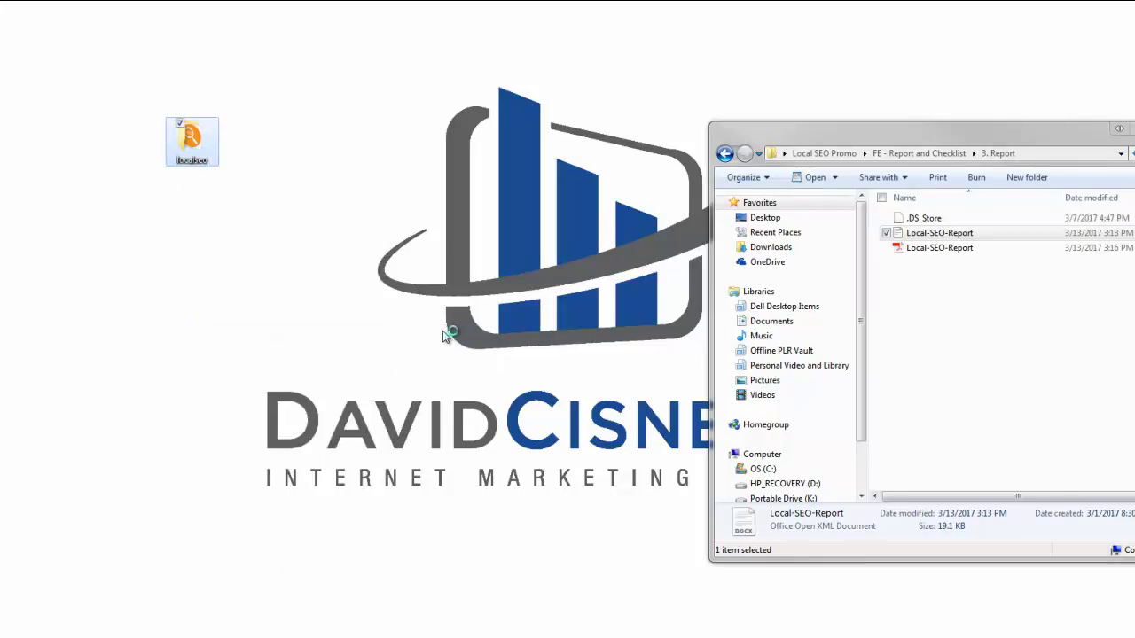
{"action": "left_click", "coordinate": [304, 233]}
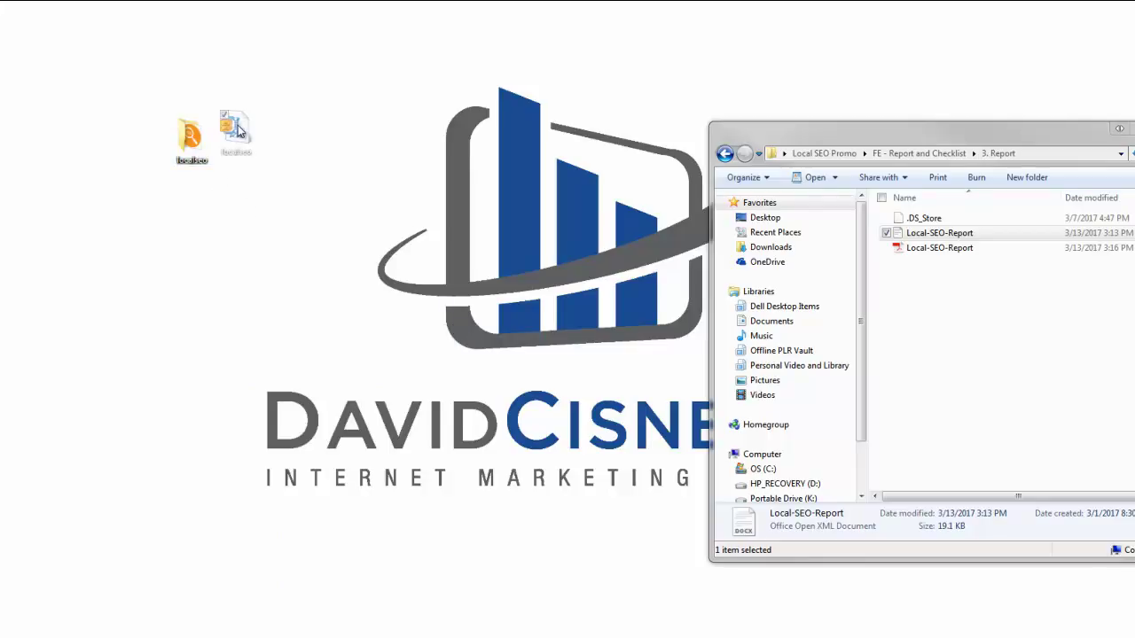
{"action": "left_click", "coordinate": [239, 133]}
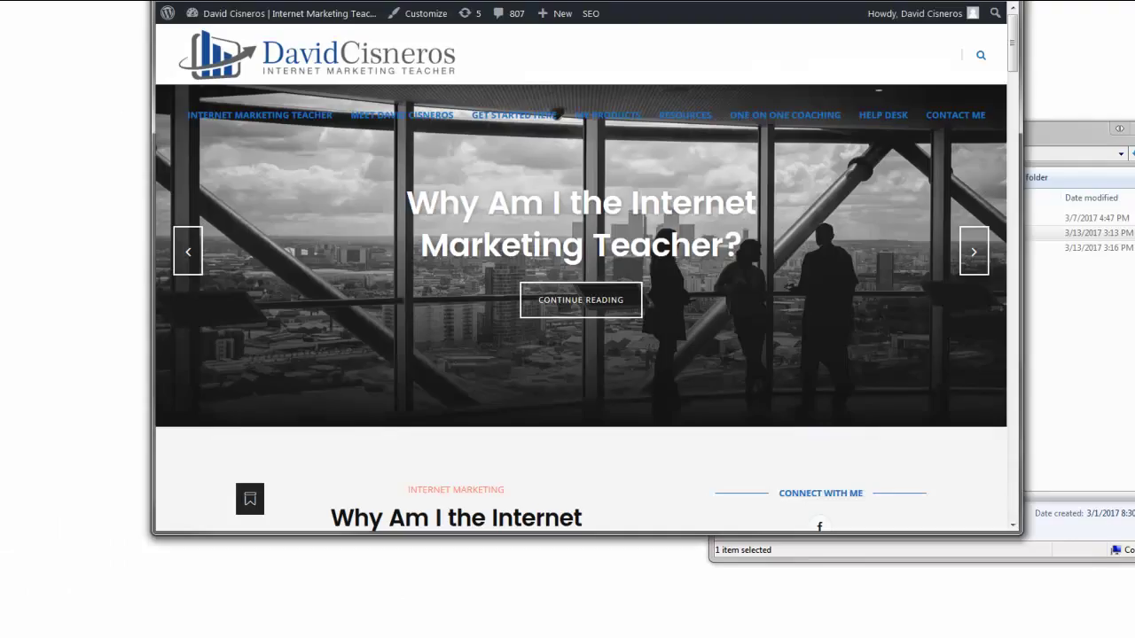
- Bring the browser, then the 3. Report folder window, to the front
{"action": "left_click", "coordinate": [49, 631]}
{"action": "mouse_move", "coordinate": [44, 632]}
{"action": "left_click", "coordinate": [23, 608]}
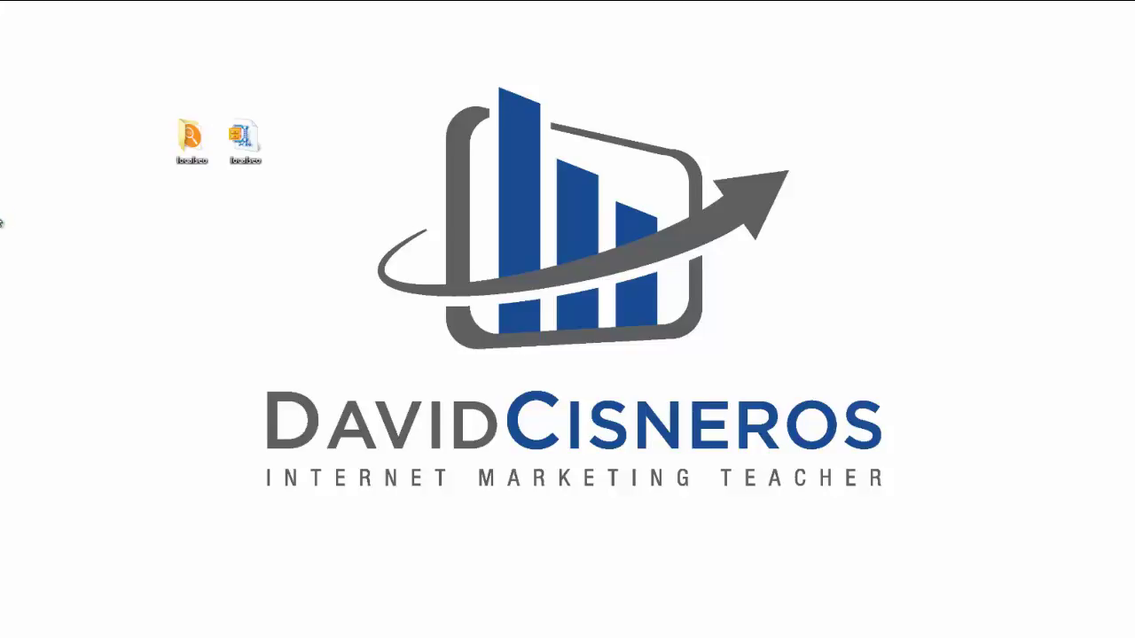
- Move the localseo zip into the Dropbox Public folder
{"action": "key", "text": "super+e"}
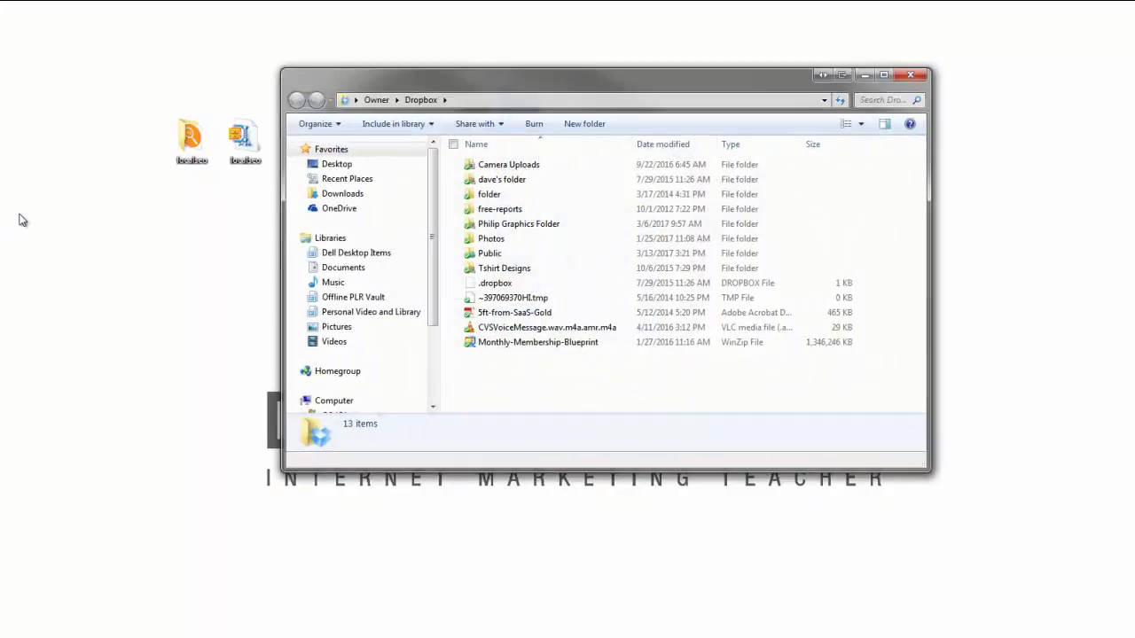
{"action": "double_click", "coordinate": [490, 253]}
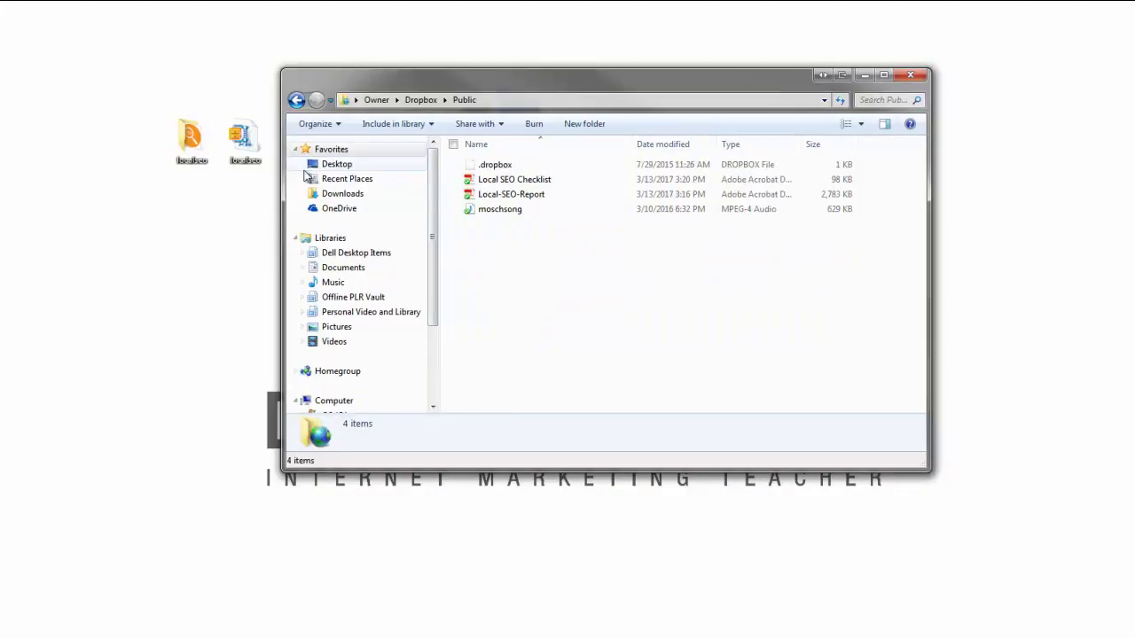
{"action": "left_click_drag", "start_coordinate": [245, 139], "coordinate": [519, 265]}
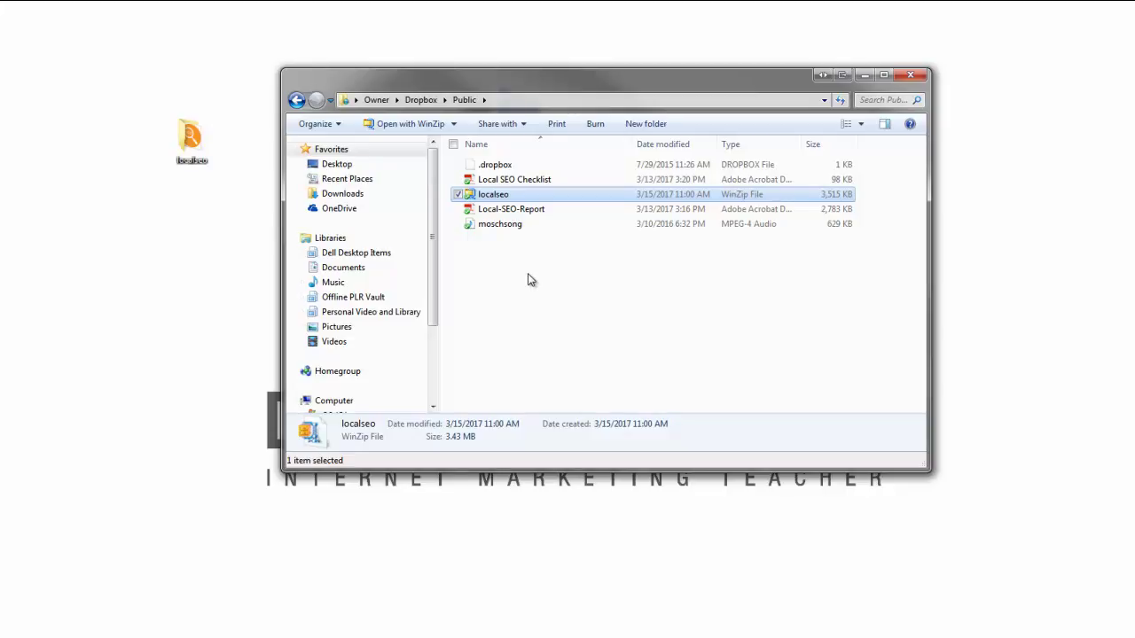
- Copy the localseo zip's public Dropbox link and close the window
{"action": "right_click", "coordinate": [498, 196]}
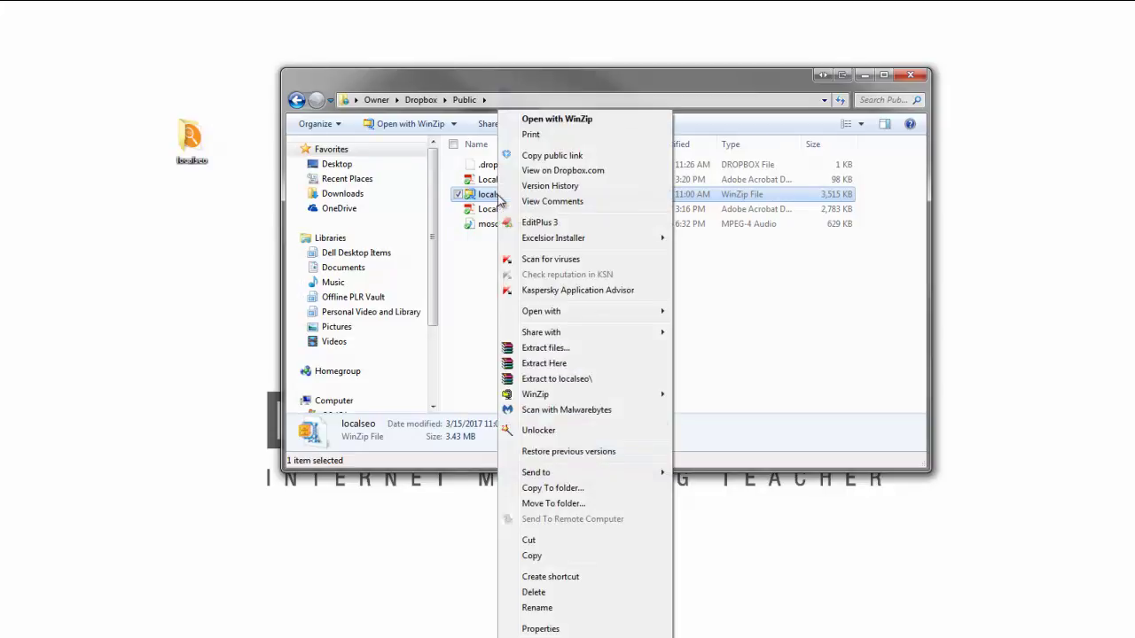
{"action": "left_click", "coordinate": [566, 158]}
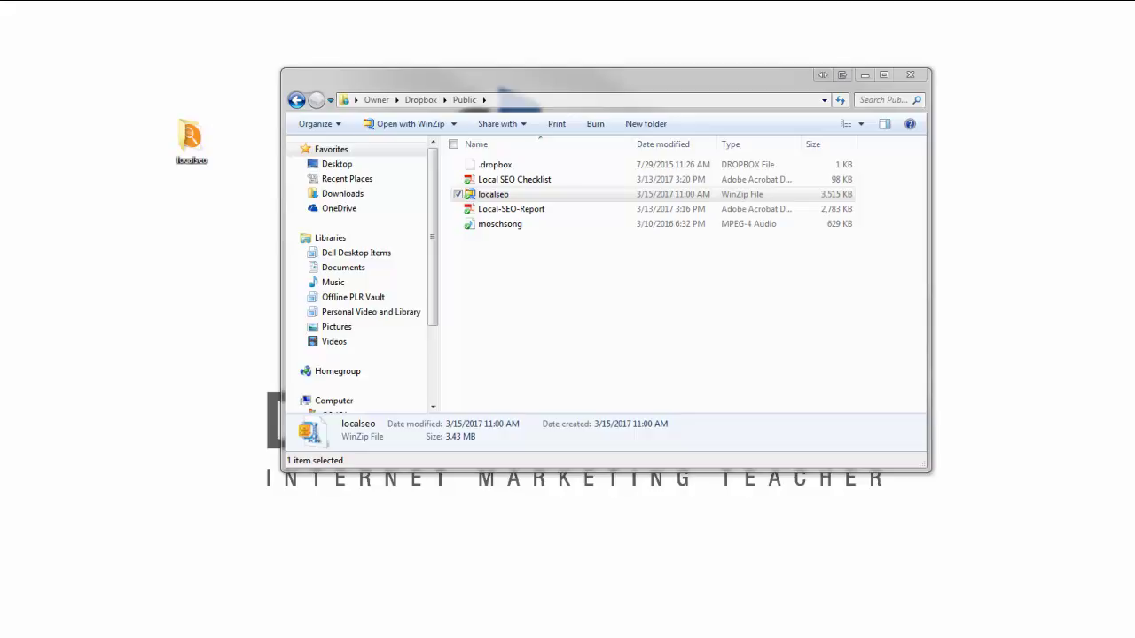
{"action": "left_click", "coordinate": [915, 76]}
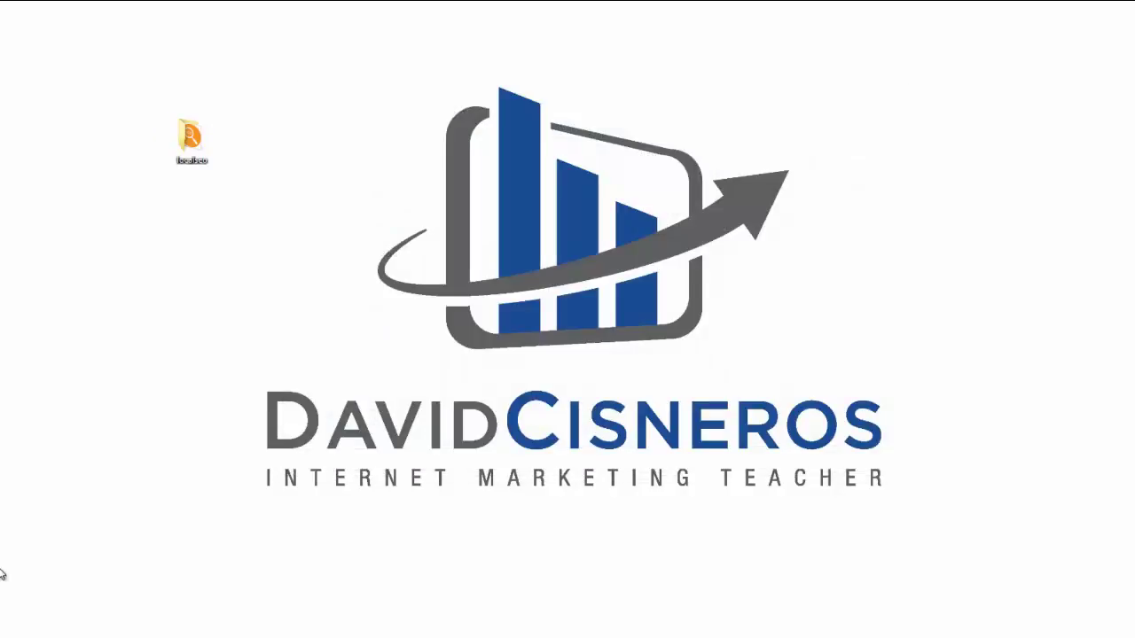
- Return to the WordPress Bonus Software page, scroll to the lead page wizard, and select the Business Name placeholder
{"action": "key", "text": "alt+Tab"}
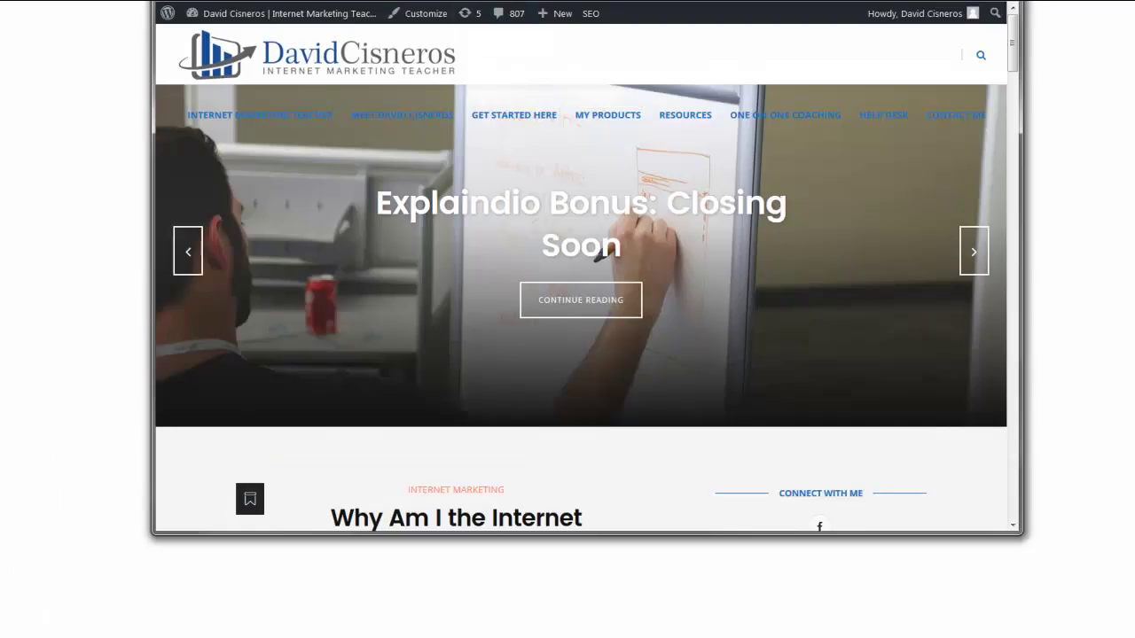
{"action": "scroll", "coordinate": [377, 240], "scroll_direction": "down", "scroll_amount": 5}
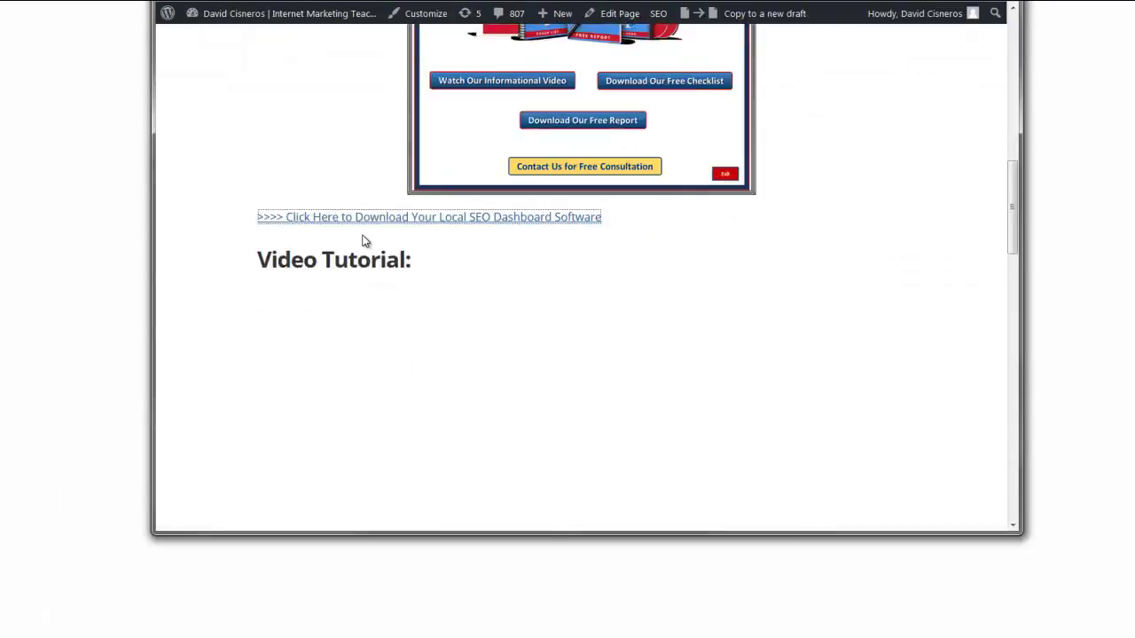
{"action": "scroll", "coordinate": [360, 240], "scroll_direction": "down", "scroll_amount": 4}
{"action": "scroll", "coordinate": [372, 246], "scroll_direction": "up", "scroll_amount": 2}
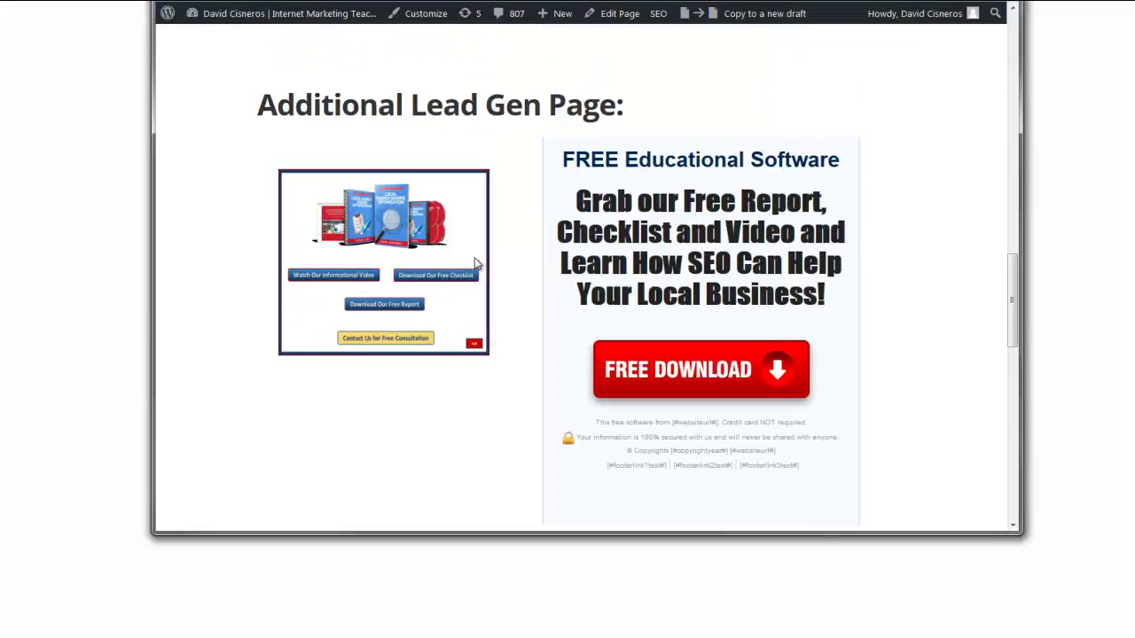
{"action": "scroll", "coordinate": [476, 263], "scroll_direction": "down", "scroll_amount": 4}
{"action": "scroll", "coordinate": [476, 263], "scroll_direction": "down", "scroll_amount": 5}
{"action": "double_click", "coordinate": [510, 189]}
{"action": "left_click_drag", "start_coordinate": [498, 190], "coordinate": [412, 190]}
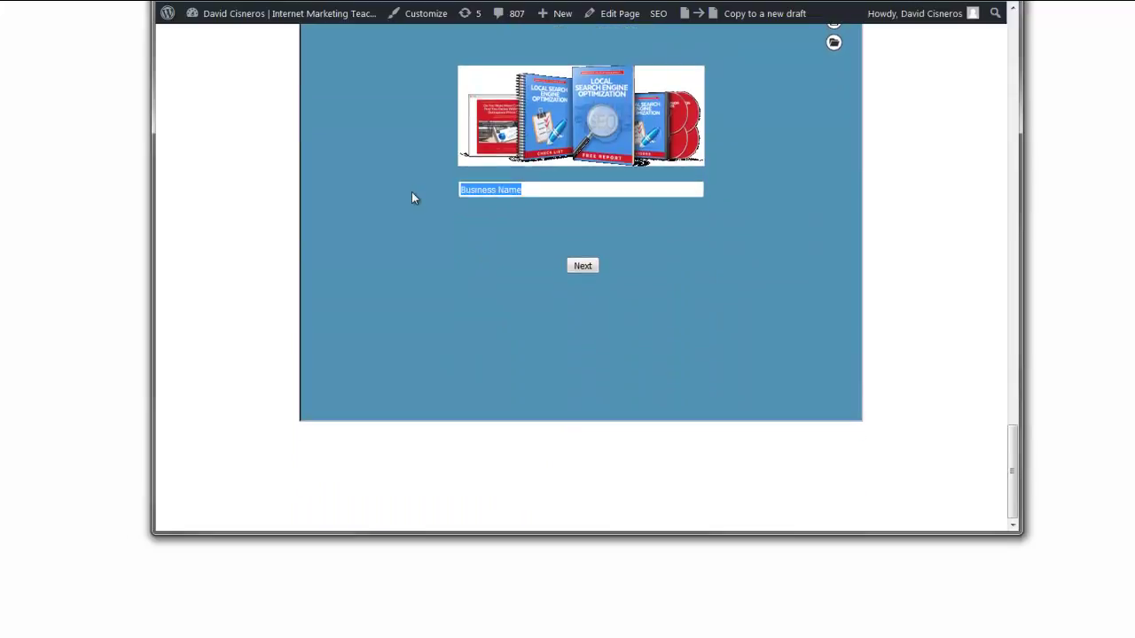
- Enter the business name from its autocomplete suggestion and pass the phone number step unchanged
{"action": "type", "text": "Sear"}
{"action": "left_click", "coordinate": [488, 207]}
{"action": "left_click", "coordinate": [582, 265]}
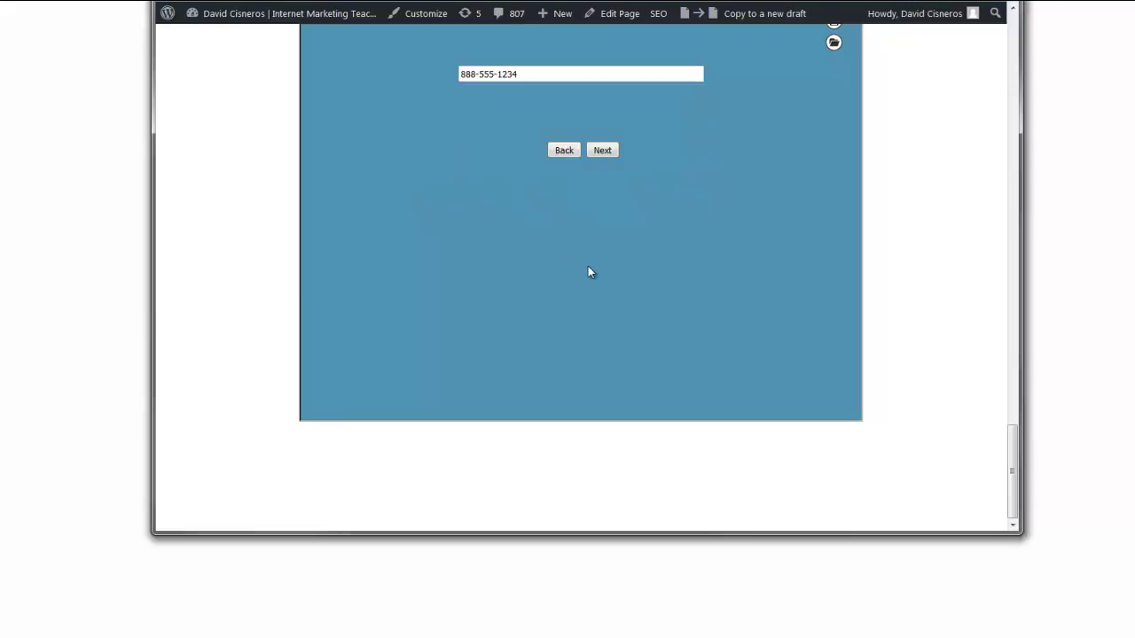
{"action": "scroll", "coordinate": [573, 112], "scroll_direction": "up", "scroll_amount": 2}
{"action": "left_click", "coordinate": [604, 311]}
- Replace the placeholder website domain with the site's own web address
{"action": "left_click", "coordinate": [485, 235]}
{"action": "left_click_drag", "start_coordinate": [485, 235], "coordinate": [607, 234]}
{"action": "type", "text": "d"}
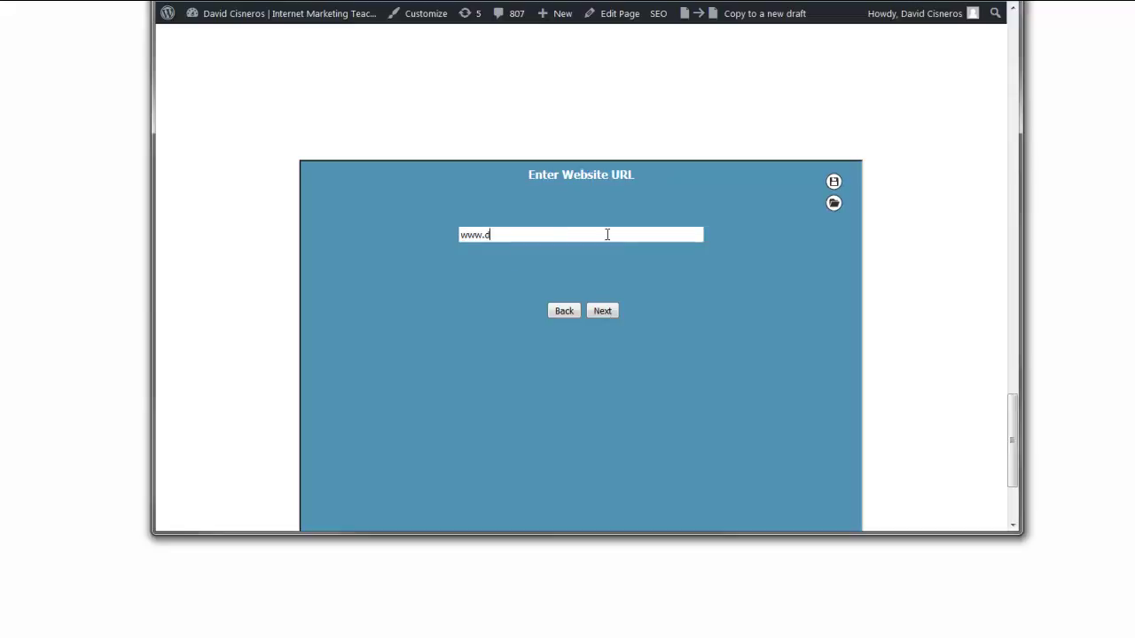
{"action": "type", "text": "avidci"}
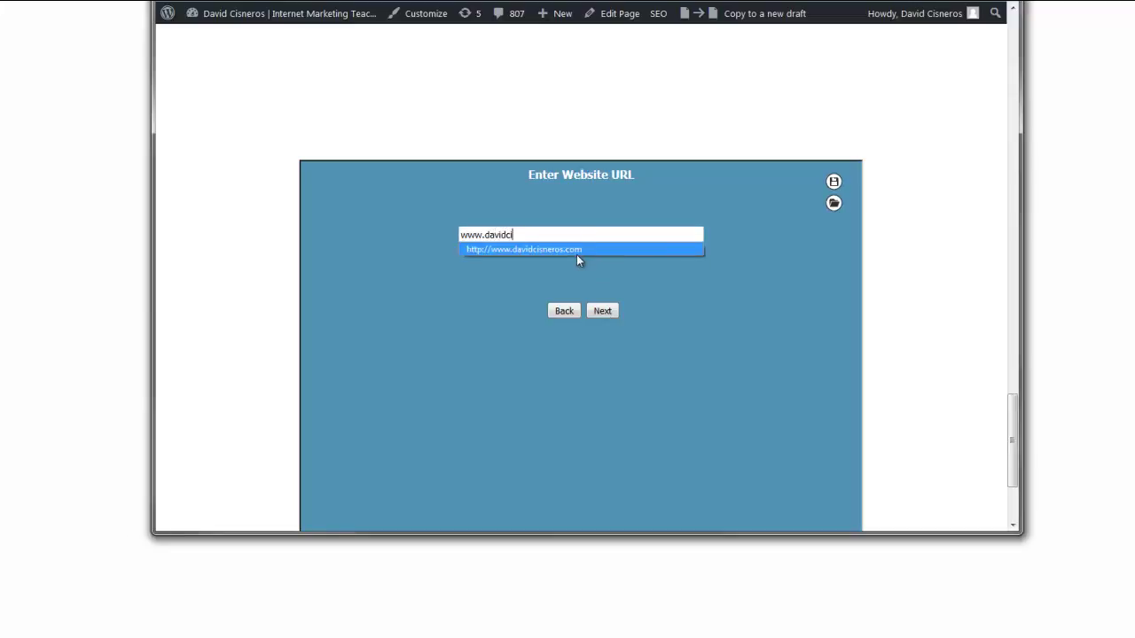
{"action": "left_click", "coordinate": [576, 250]}
{"action": "left_click", "coordinate": [599, 309]}
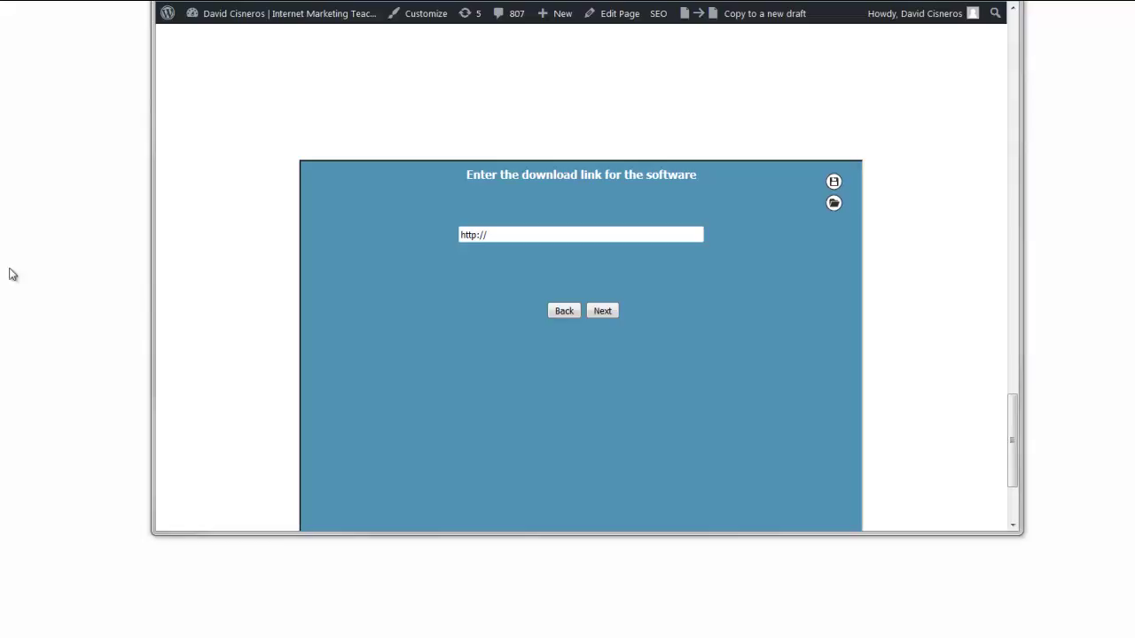
- Paste the Dropbox download links for the software and Local-SEO-Report.pdf into their wizard steps
{"action": "left_click_drag", "start_coordinate": [504, 235], "coordinate": [414, 234]}
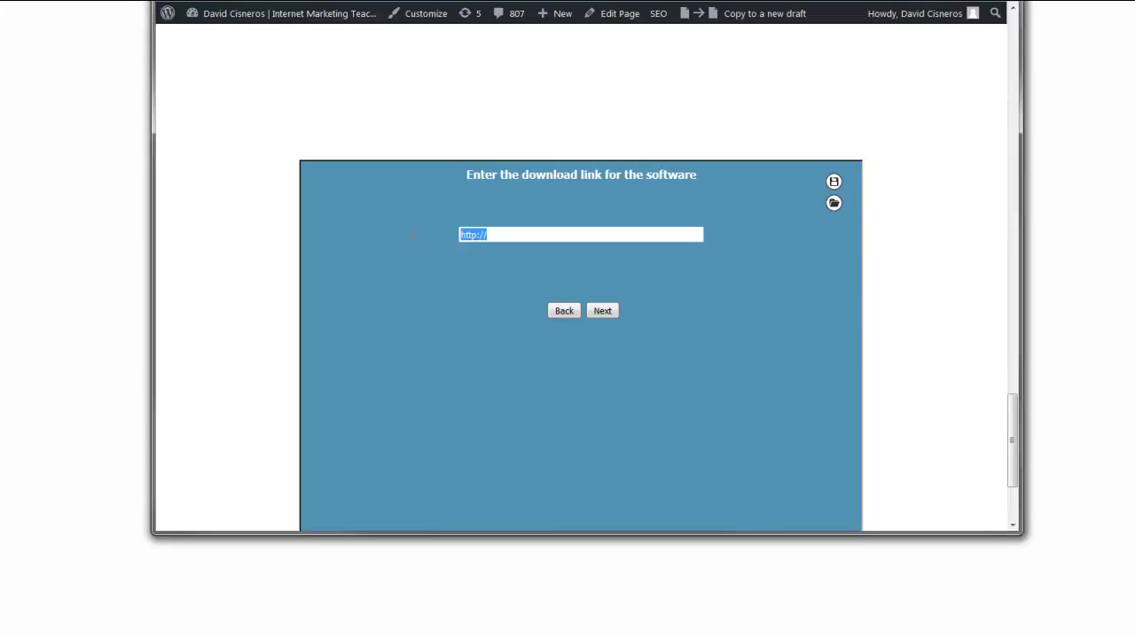
{"action": "key", "text": "ctrl+v"}
{"action": "left_click", "coordinate": [608, 311]}
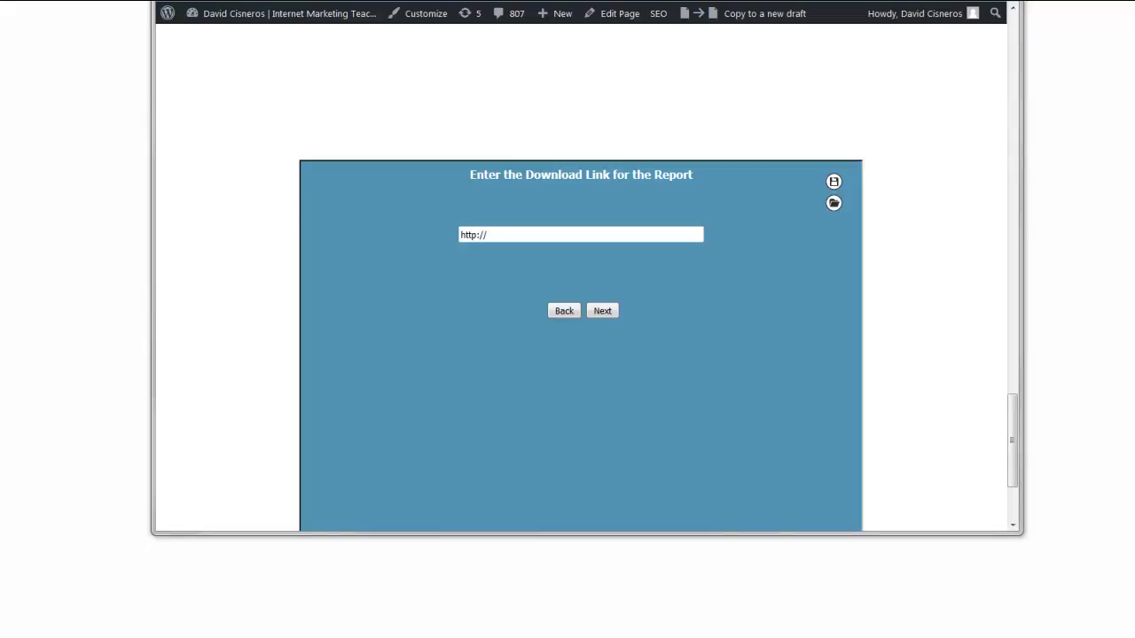
{"action": "left_click_drag", "start_coordinate": [504, 235], "coordinate": [371, 239]}
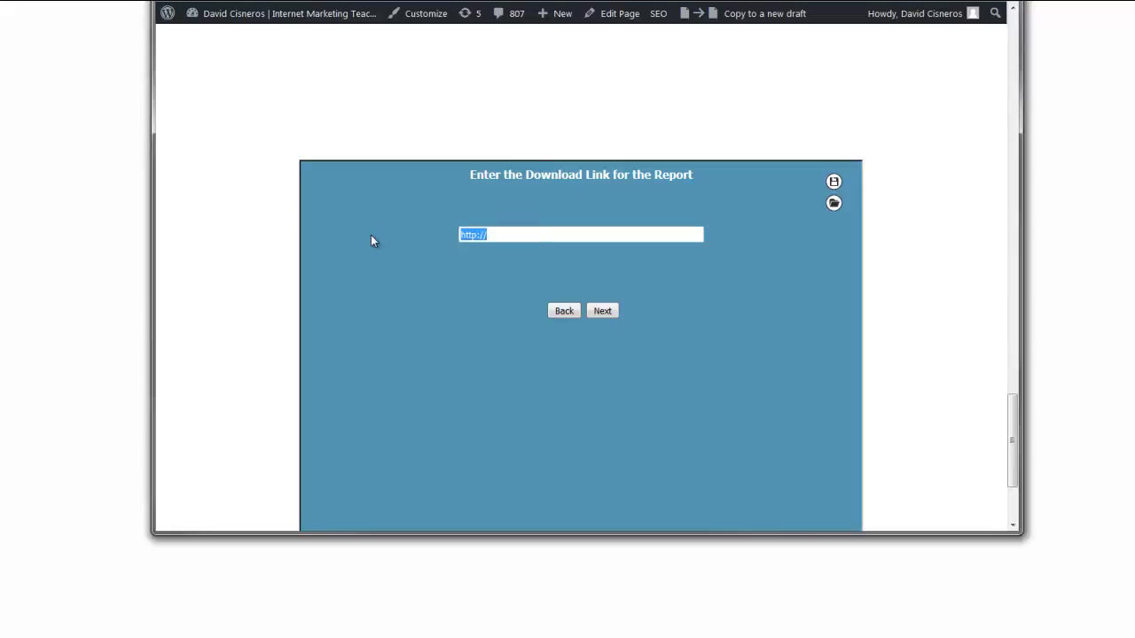
{"action": "key", "text": "ctrl+v"}
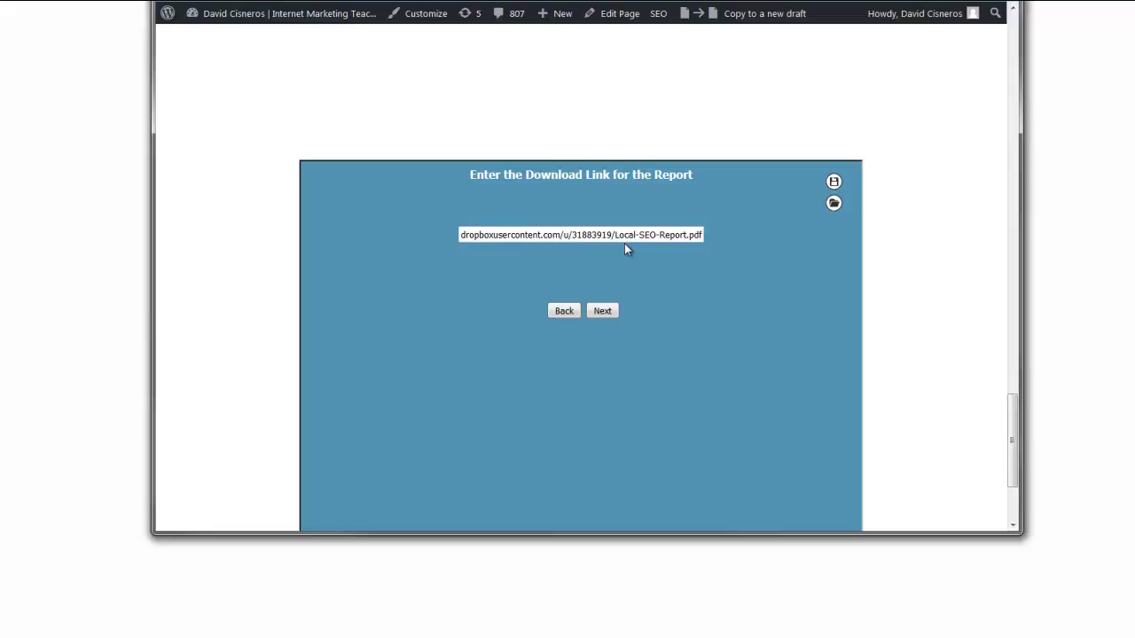
{"action": "left_click", "coordinate": [603, 311]}
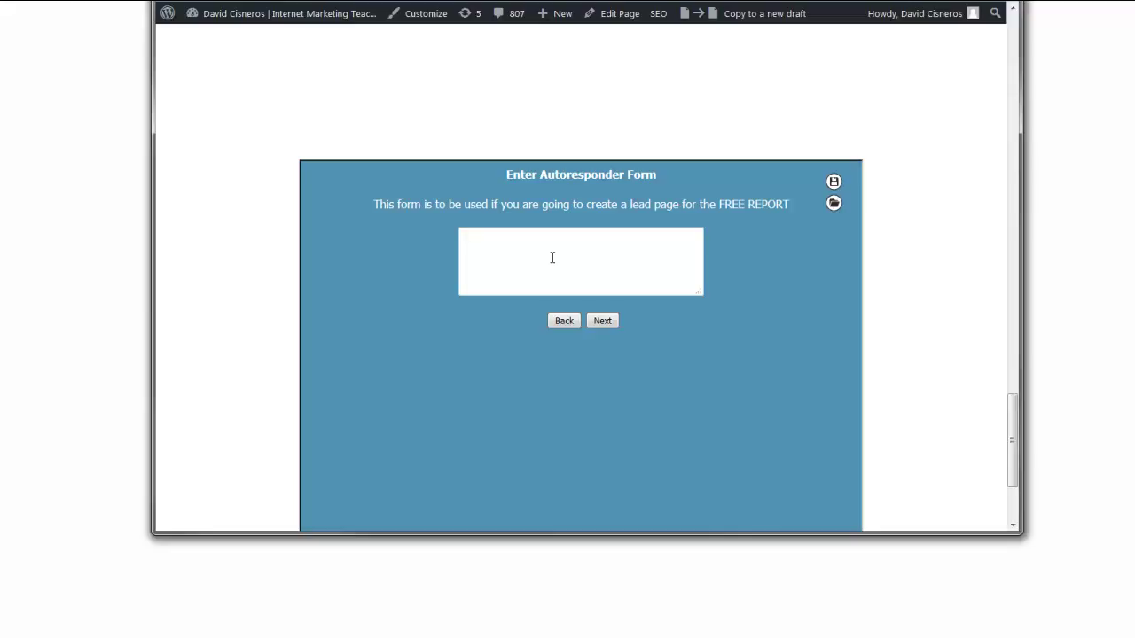
- Enter 'sss' as a placeholder autoresponder form to get past that step
{"action": "scroll", "coordinate": [551, 258], "scroll_direction": "down", "scroll_amount": 1}
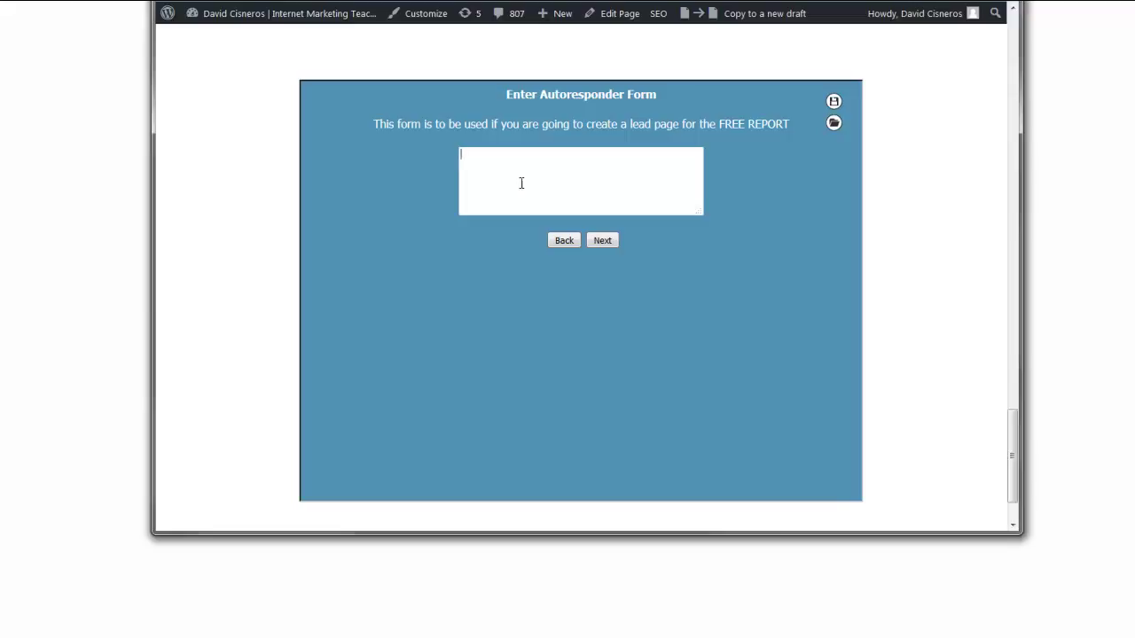
{"action": "left_click", "coordinate": [602, 240]}
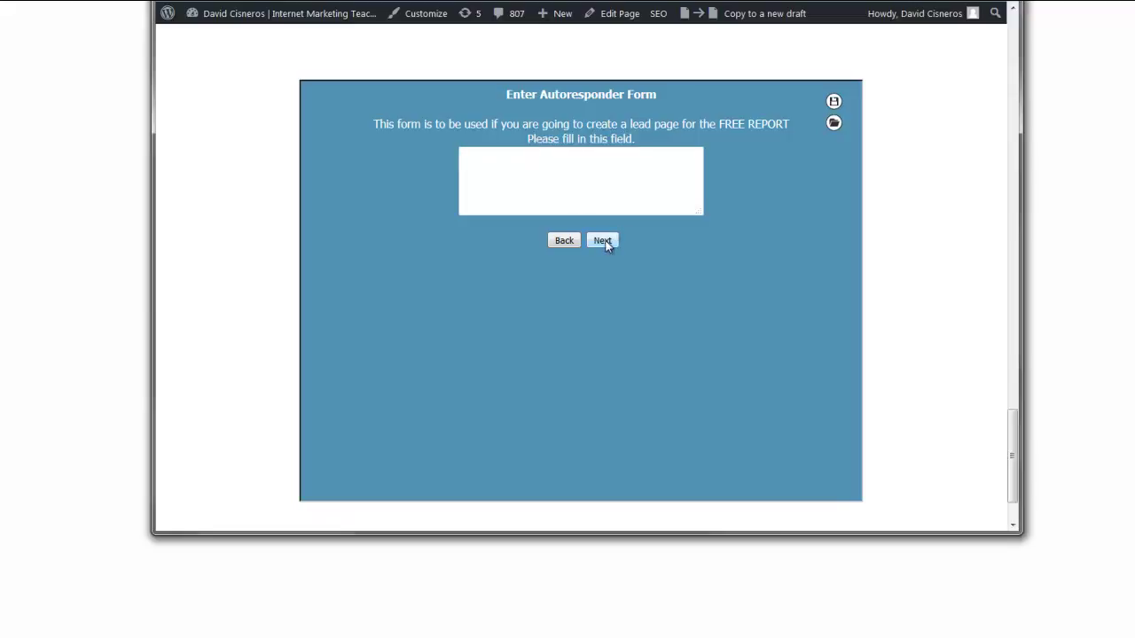
{"action": "type", "text": "sss"}
{"action": "left_click", "coordinate": [600, 243]}
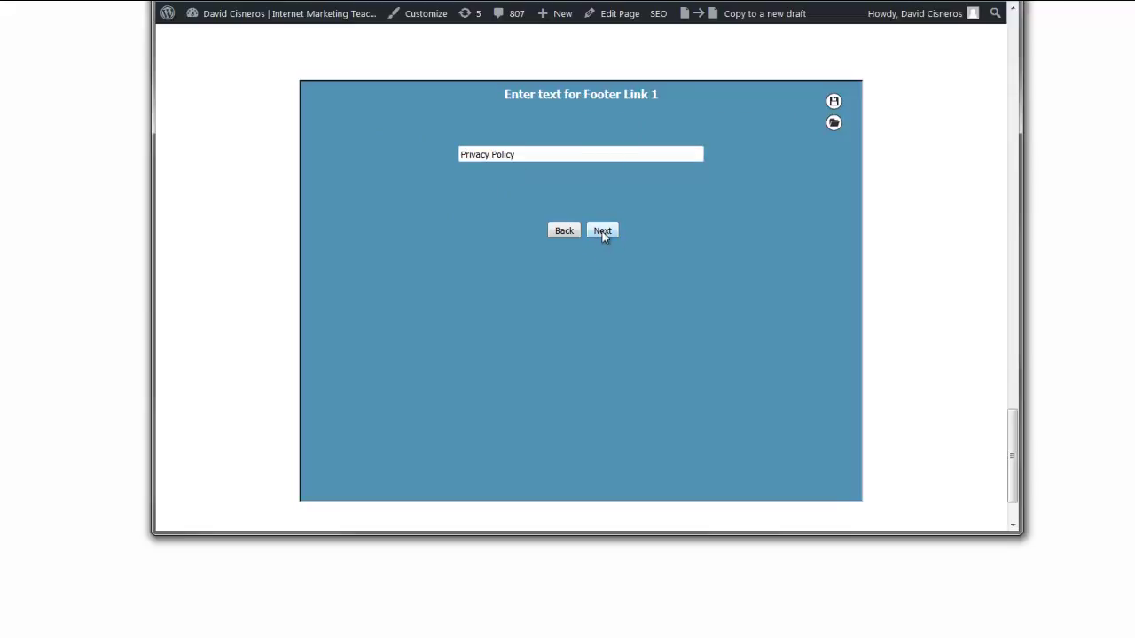
- Keep the default Privacy Policy and Contact Us footer links and 2017 copyright, then generate the lead pages
{"action": "left_click", "coordinate": [602, 231]}
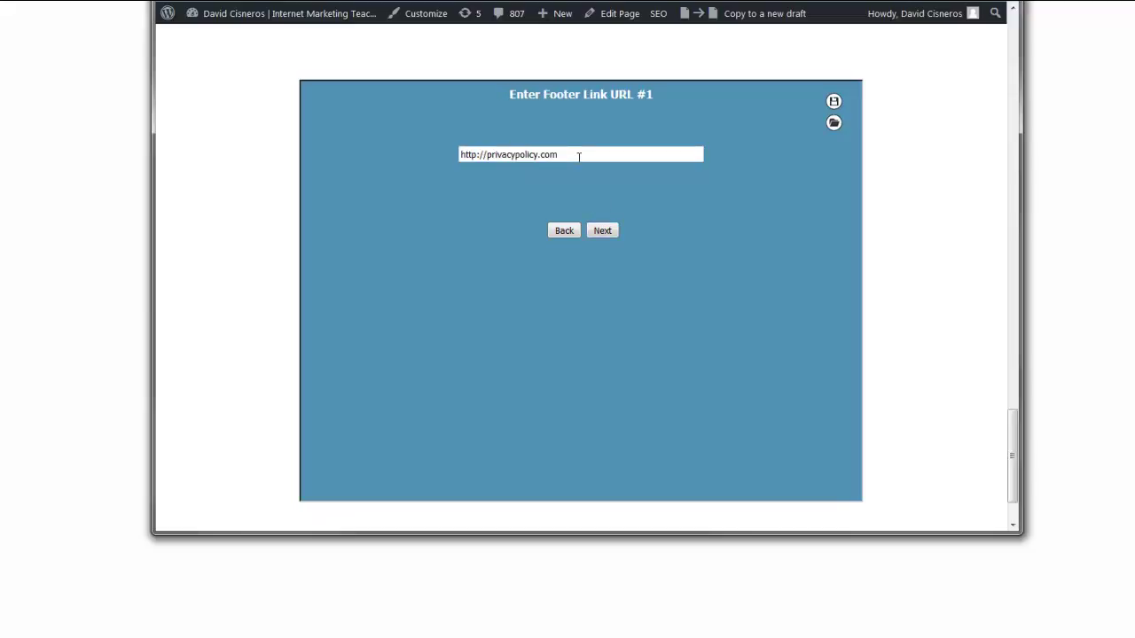
{"action": "left_click", "coordinate": [600, 233]}
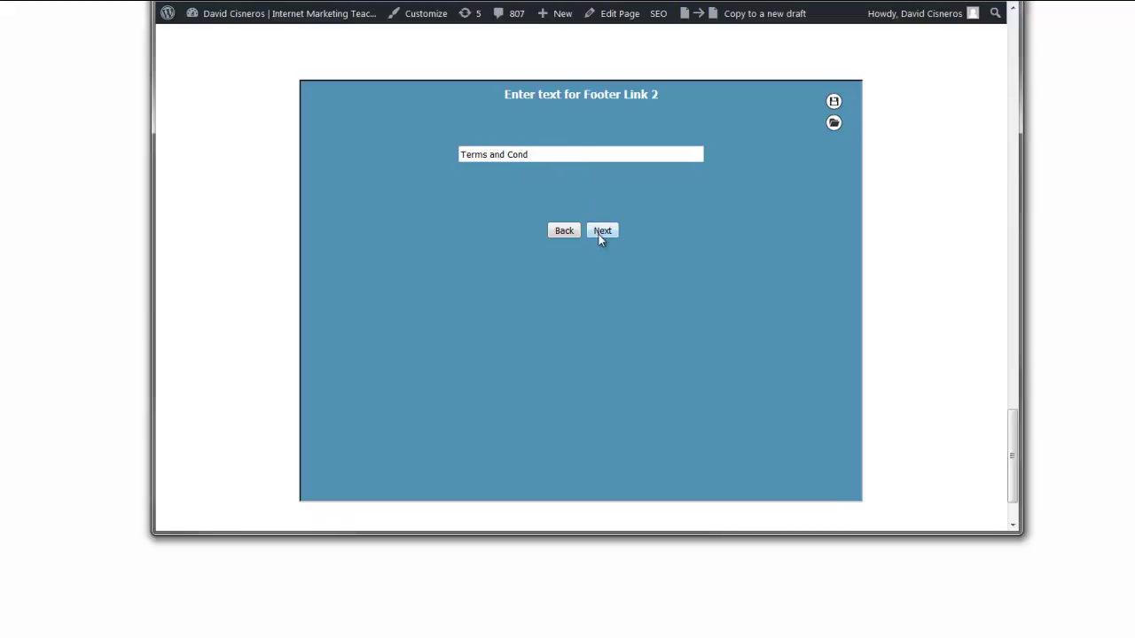
{"action": "left_click", "coordinate": [595, 232]}
{"action": "left_click", "coordinate": [605, 232]}
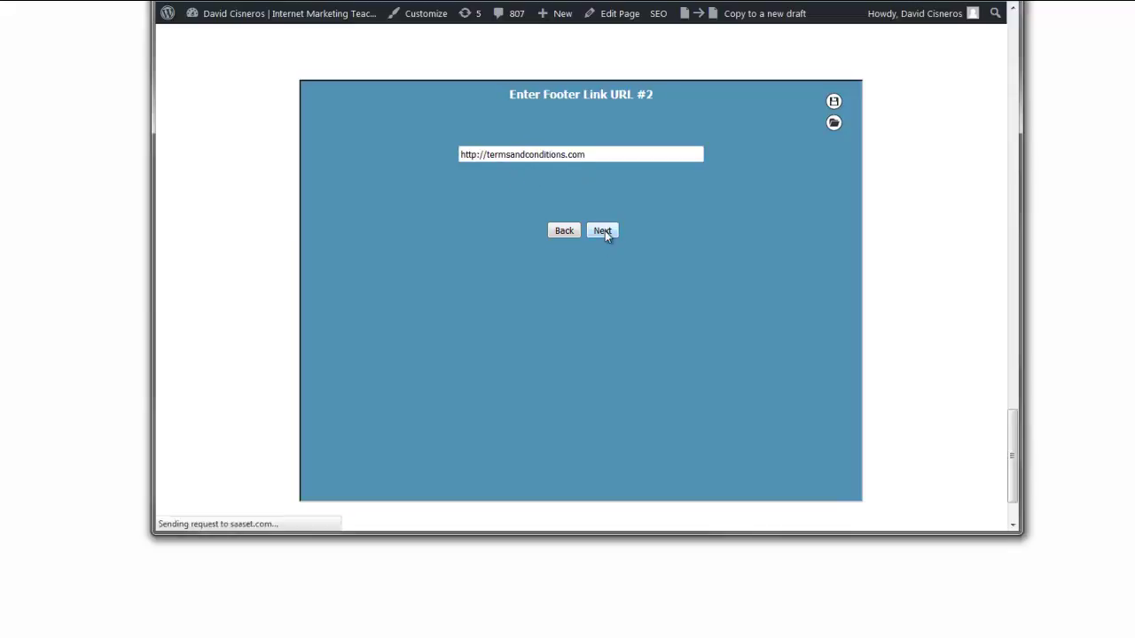
{"action": "left_click", "coordinate": [604, 230]}
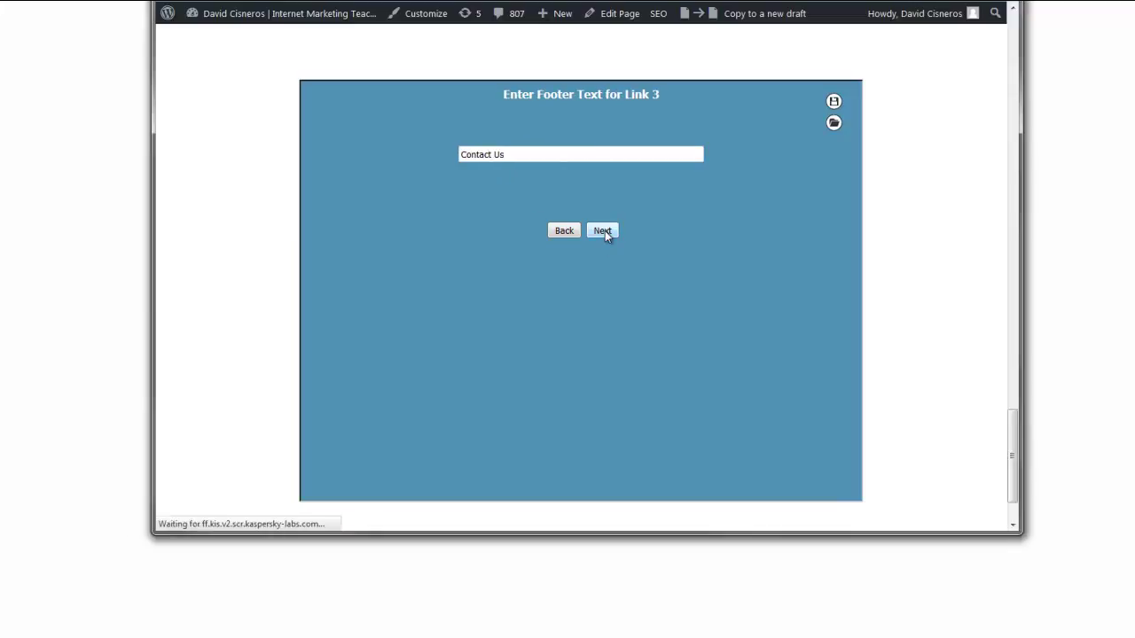
{"action": "left_click", "coordinate": [605, 230]}
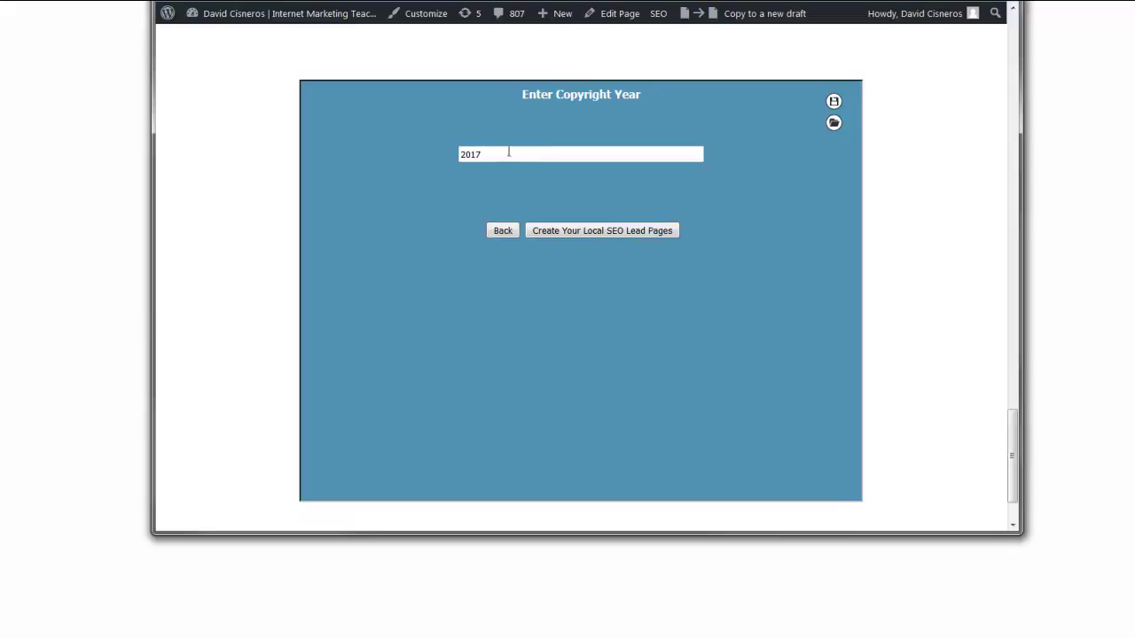
{"action": "left_click", "coordinate": [587, 228]}
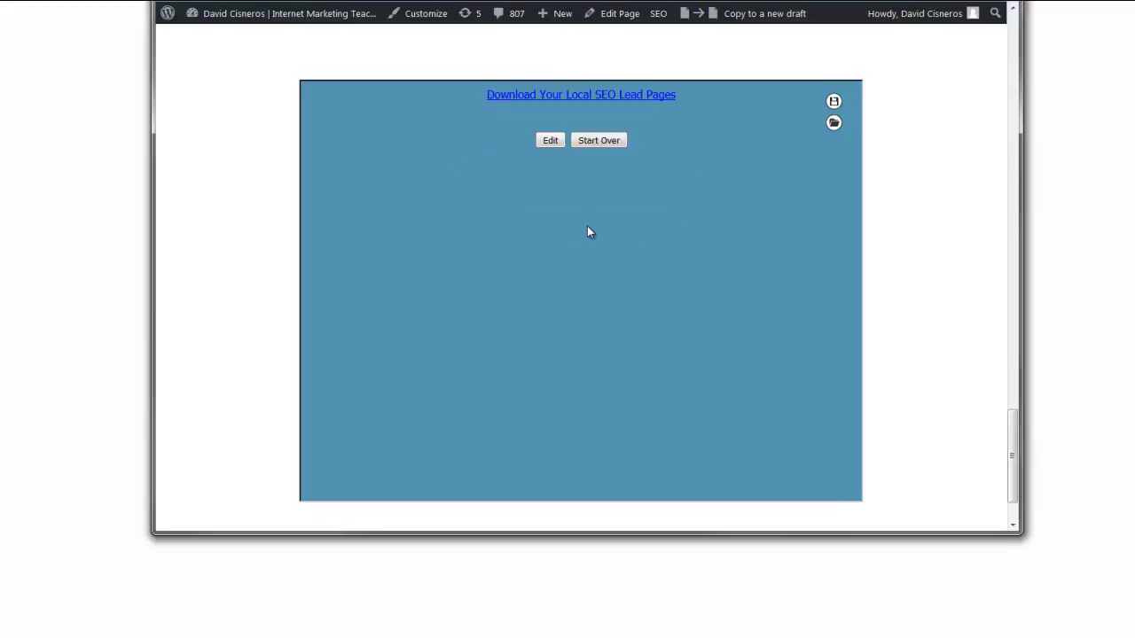
- Save the lead pages zip, extract HTML5-Software and HTML5-Report to the desktop, and close WinZip
{"action": "left_click", "coordinate": [557, 99]}
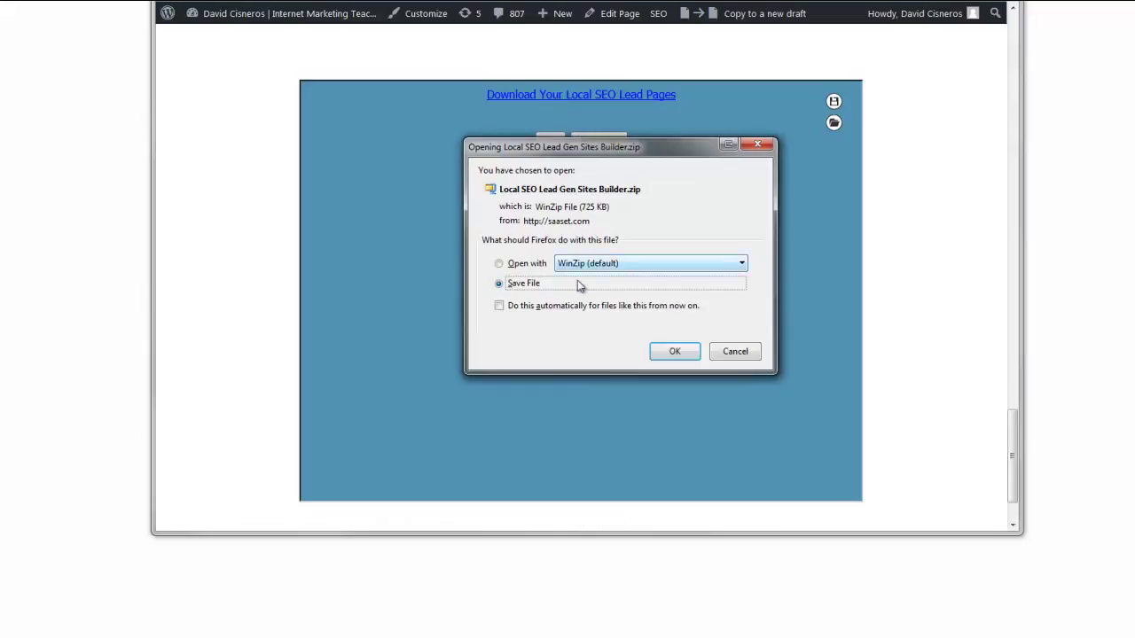
{"action": "left_click", "coordinate": [665, 349]}
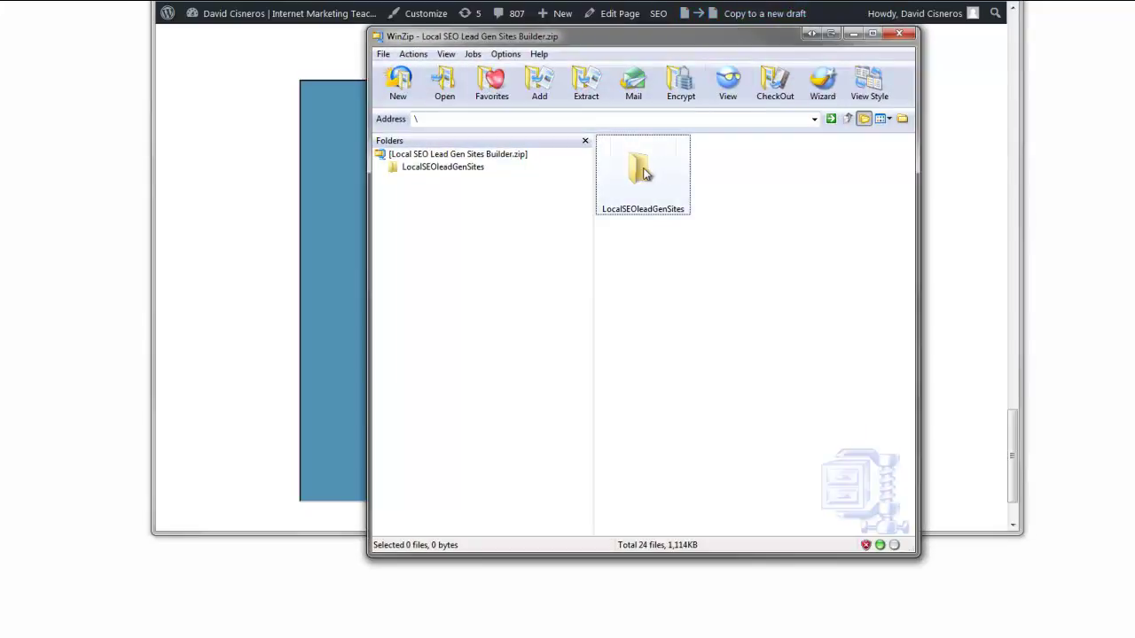
{"action": "double_click", "coordinate": [642, 171]}
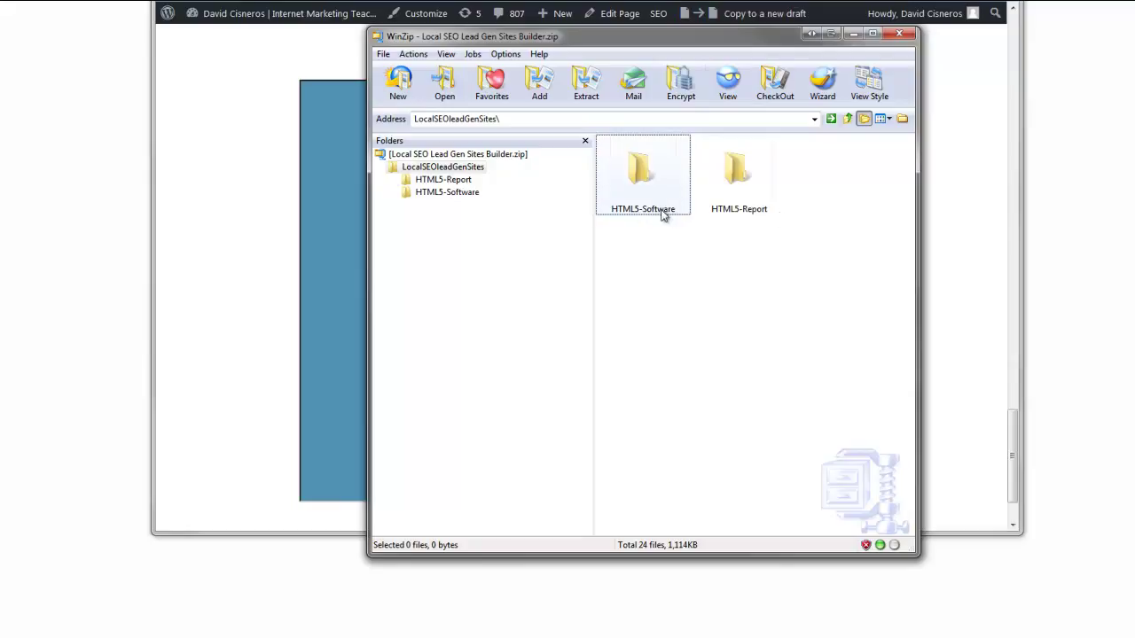
{"action": "left_click_drag", "start_coordinate": [784, 266], "coordinate": [9, 204]}
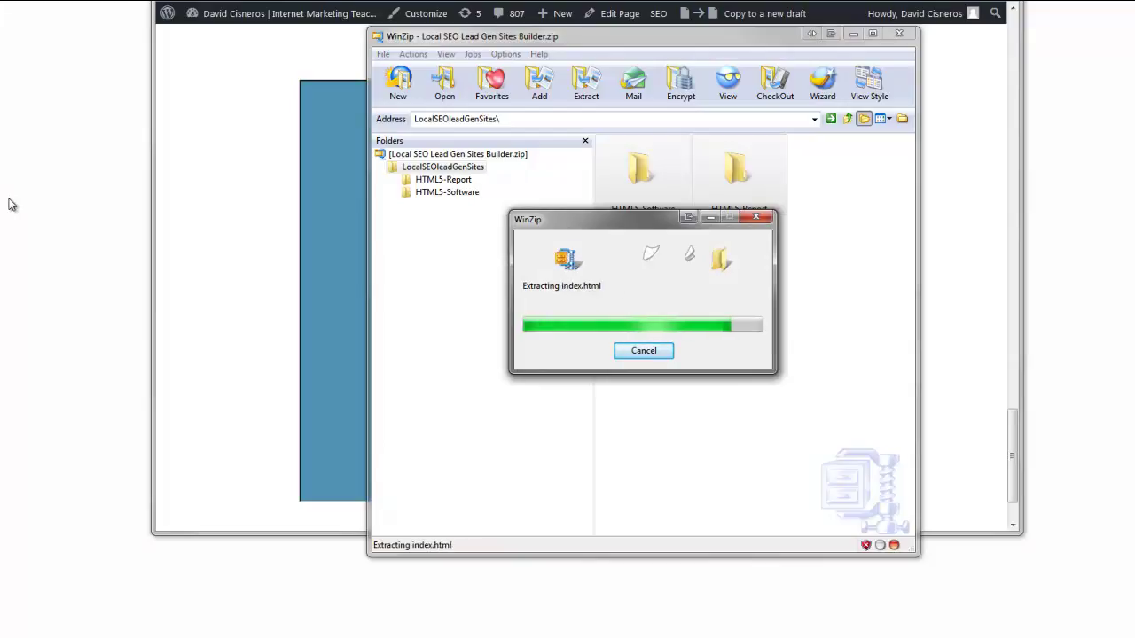
{"action": "left_click", "coordinate": [898, 32]}
{"action": "double_click", "coordinate": [31, 208]}
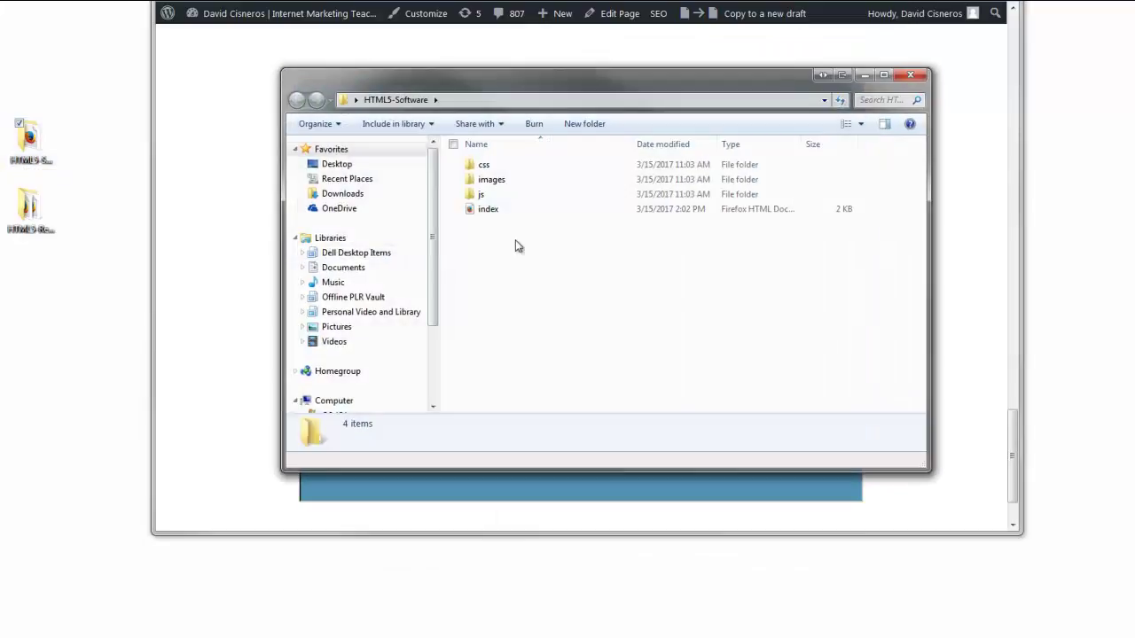
- Preview the lead page's index file, then show the server's public_html folder in FireFTP
{"action": "double_click", "coordinate": [496, 215]}
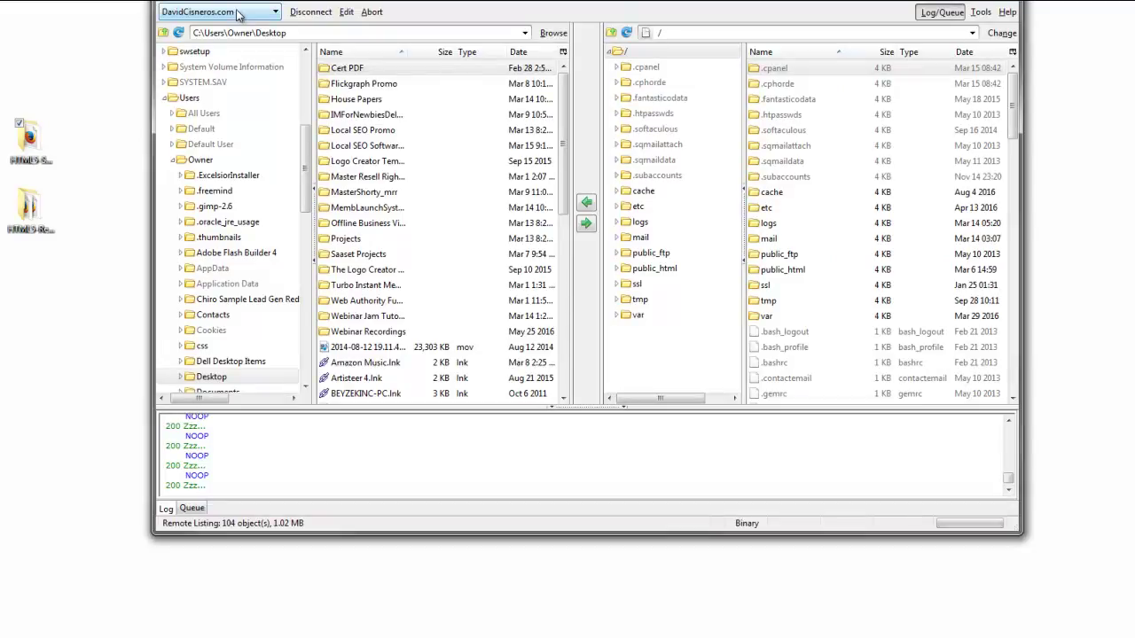
{"action": "double_click", "coordinate": [784, 270]}
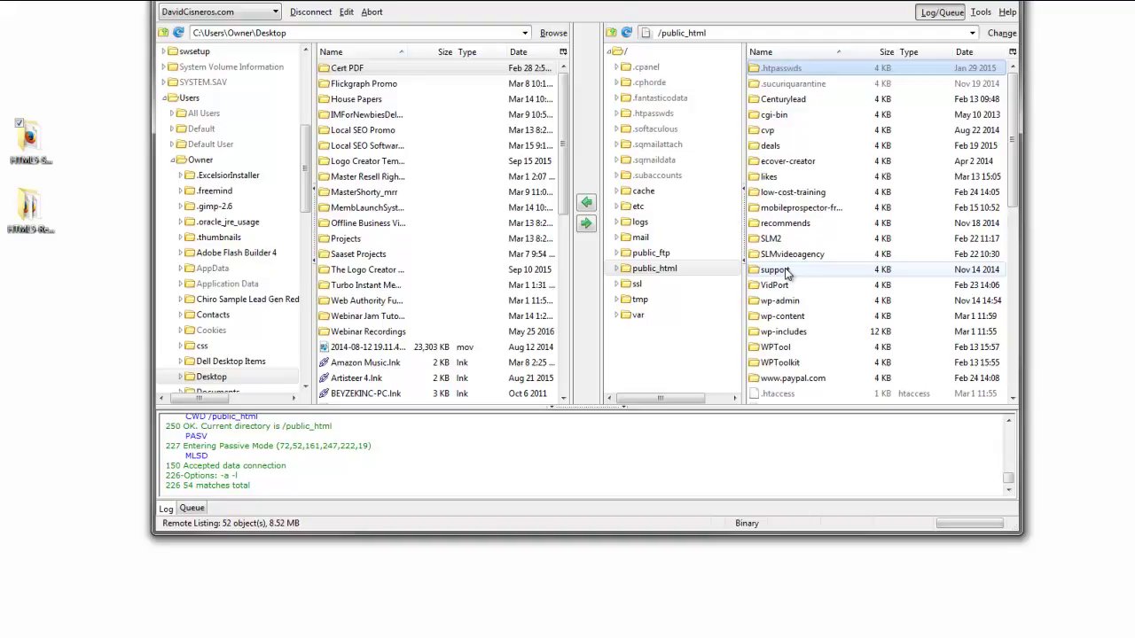
{"action": "scroll", "coordinate": [785, 273], "scroll_direction": "down", "scroll_amount": 1}
- Rename the desktop HTML5-Software folder to localseo
{"action": "left_click", "coordinate": [29, 213]}
{"action": "left_click", "coordinate": [29, 151]}
{"action": "left_click", "coordinate": [30, 159]}
{"action": "type", "text": "localseo"}
{"action": "key", "text": "Return"}
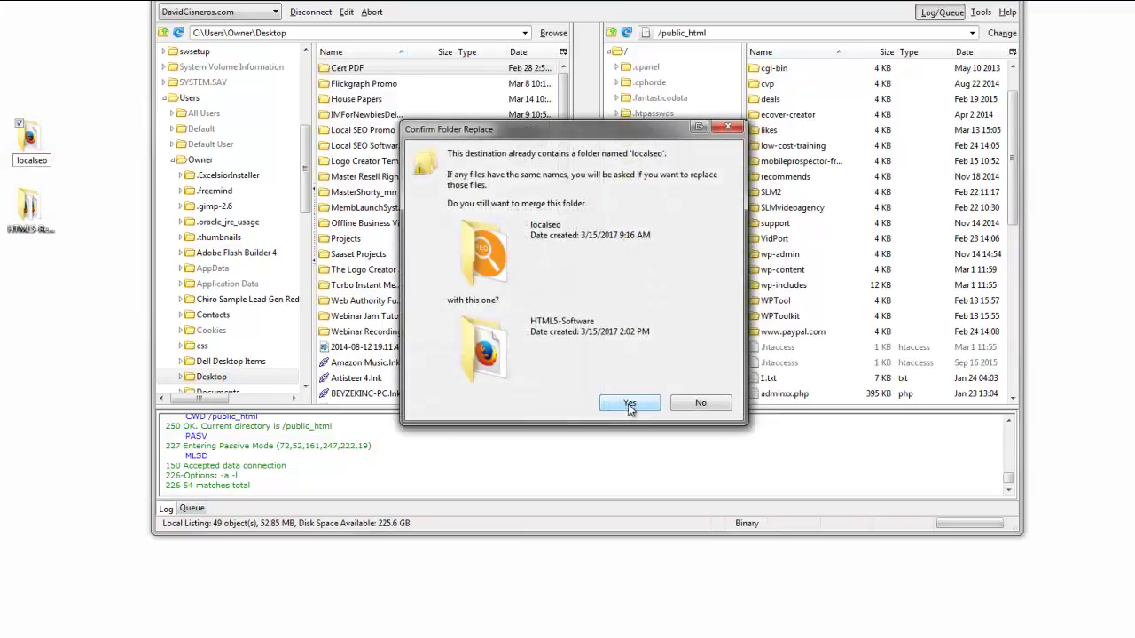
- Decline the folder merge, rename the folder to localseosqueeze, and upload it into public_html
{"action": "left_click", "coordinate": [700, 404]}
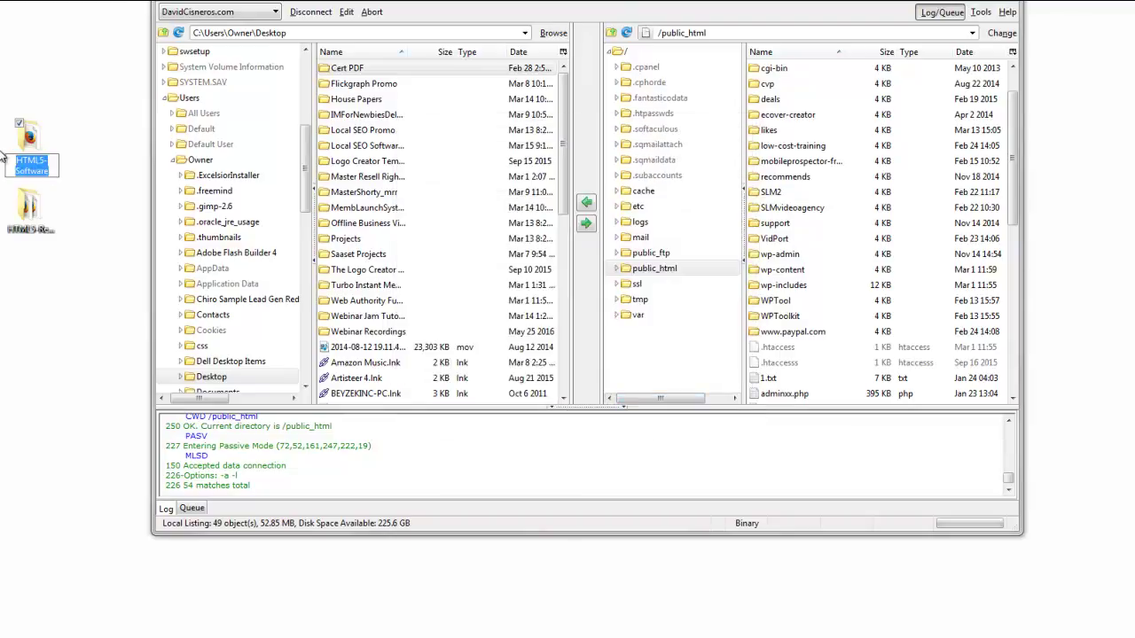
{"action": "key", "text": "BackSpace"}
{"action": "type", "text": "local"}
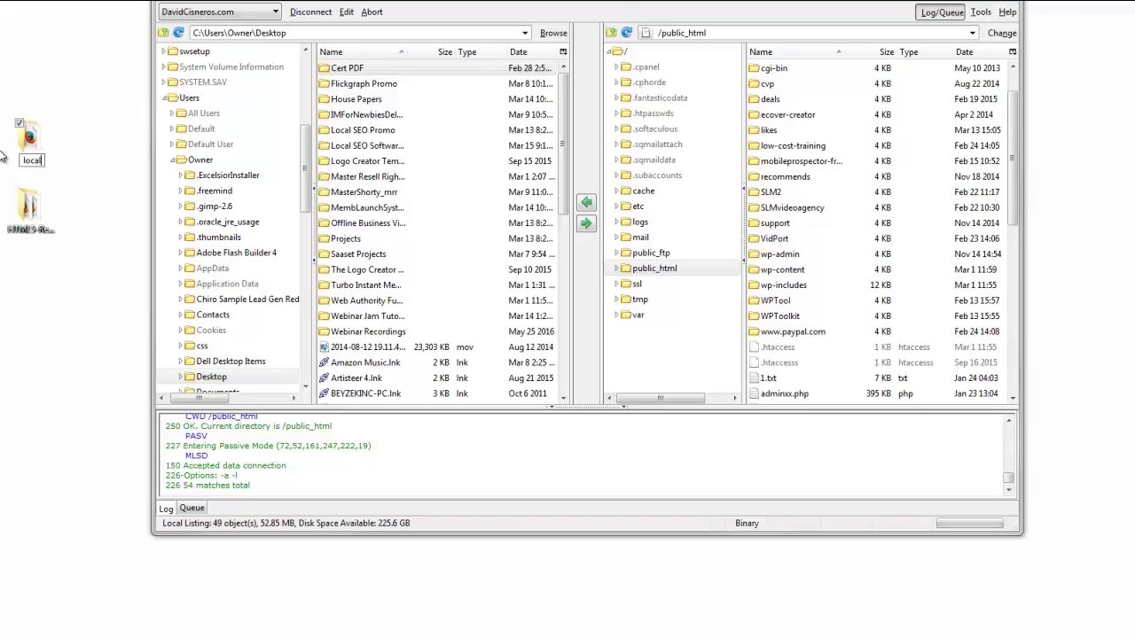
{"action": "type", "text": "seosqueeze"}
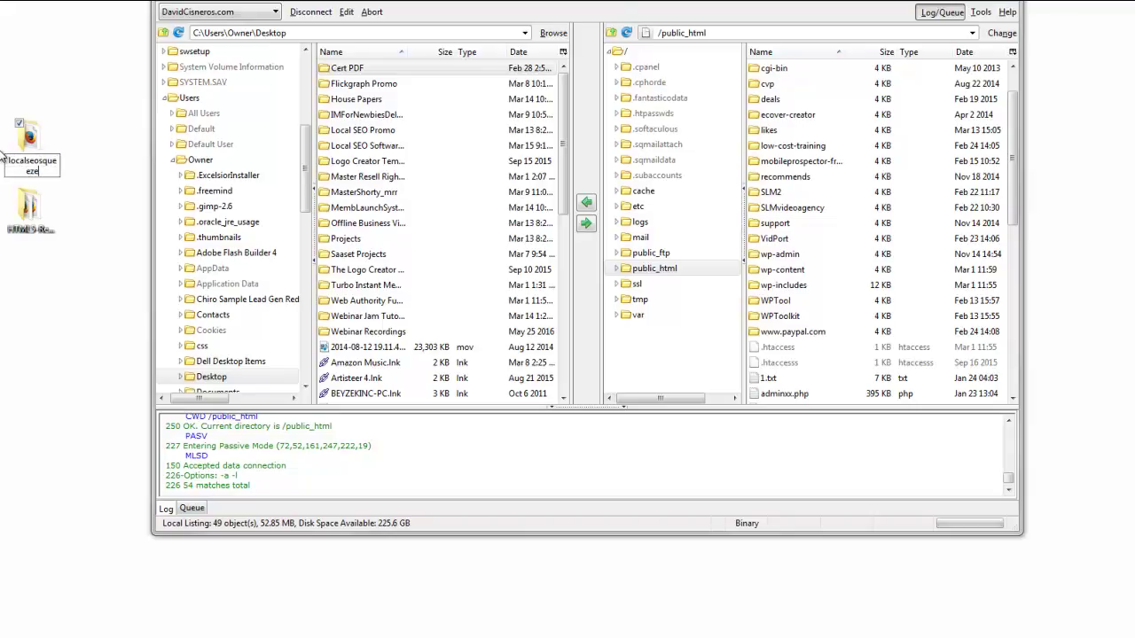
{"action": "key", "text": "Return"}
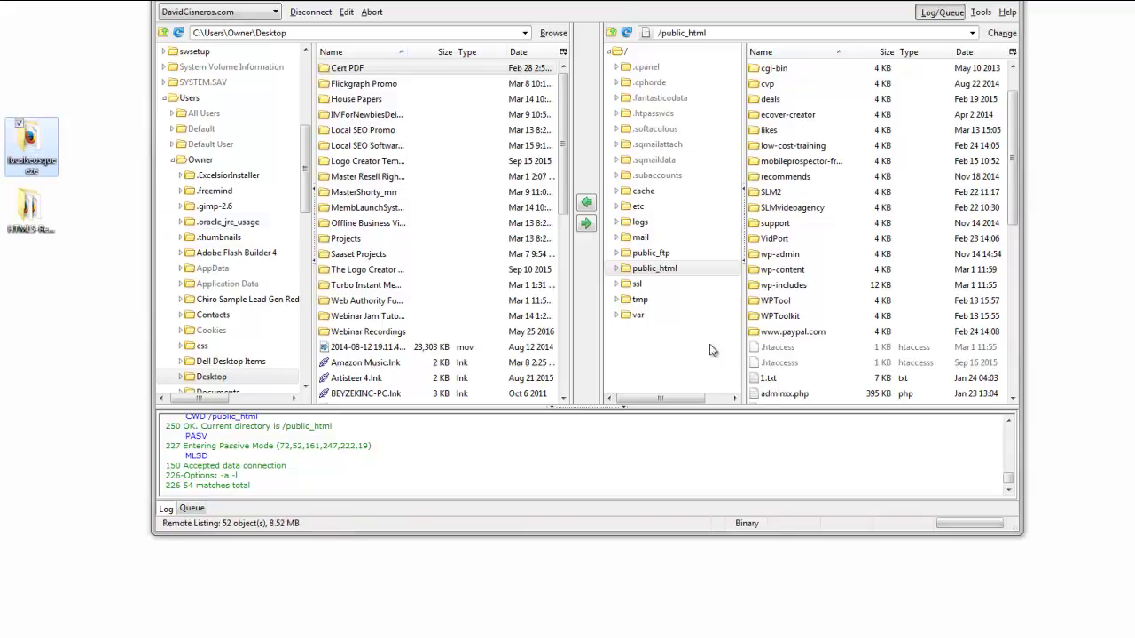
{"action": "left_click_drag", "start_coordinate": [35, 144], "coordinate": [810, 364]}
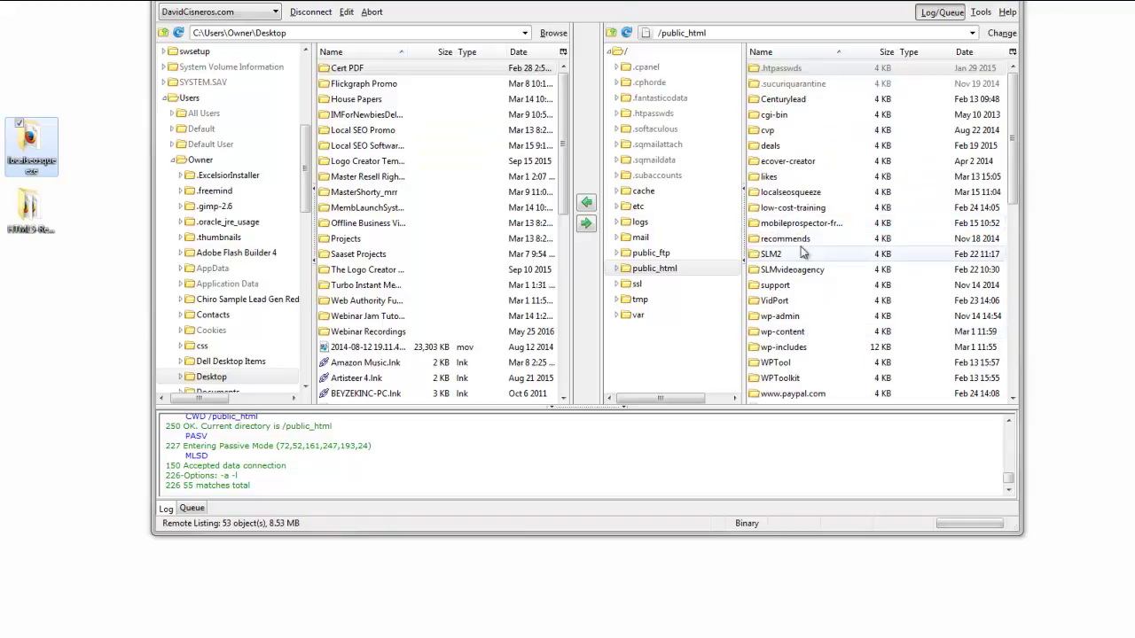
- Load the site's live /localseosqueeze/ squeeze page in Firefox
{"action": "left_click", "coordinate": [795, 193]}
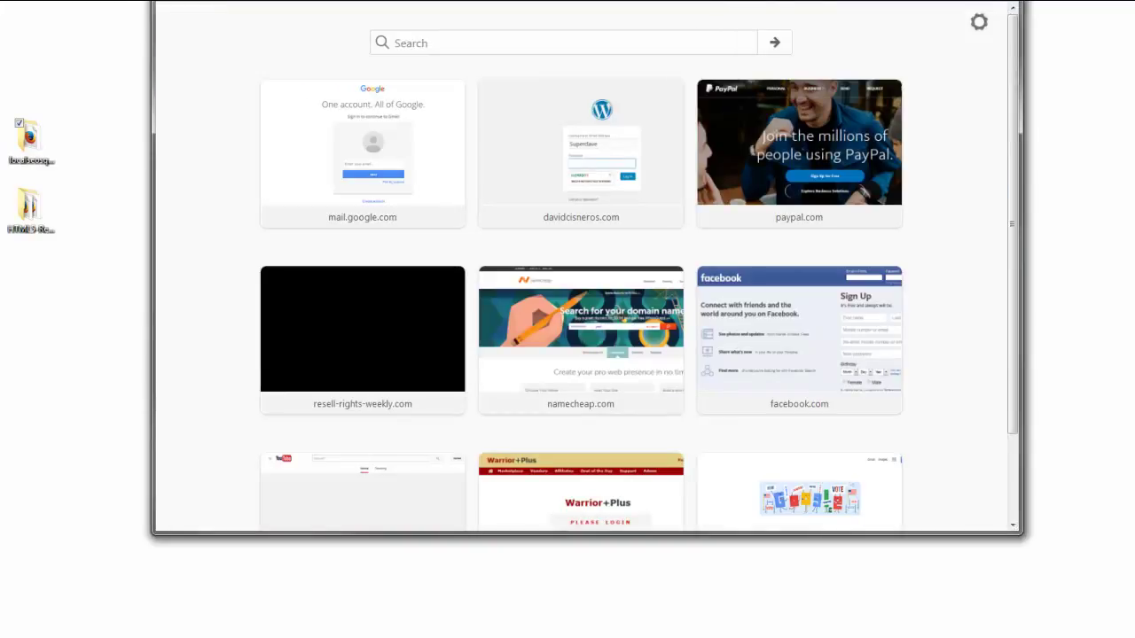
{"action": "type", "text": "davidcisneros.com"}
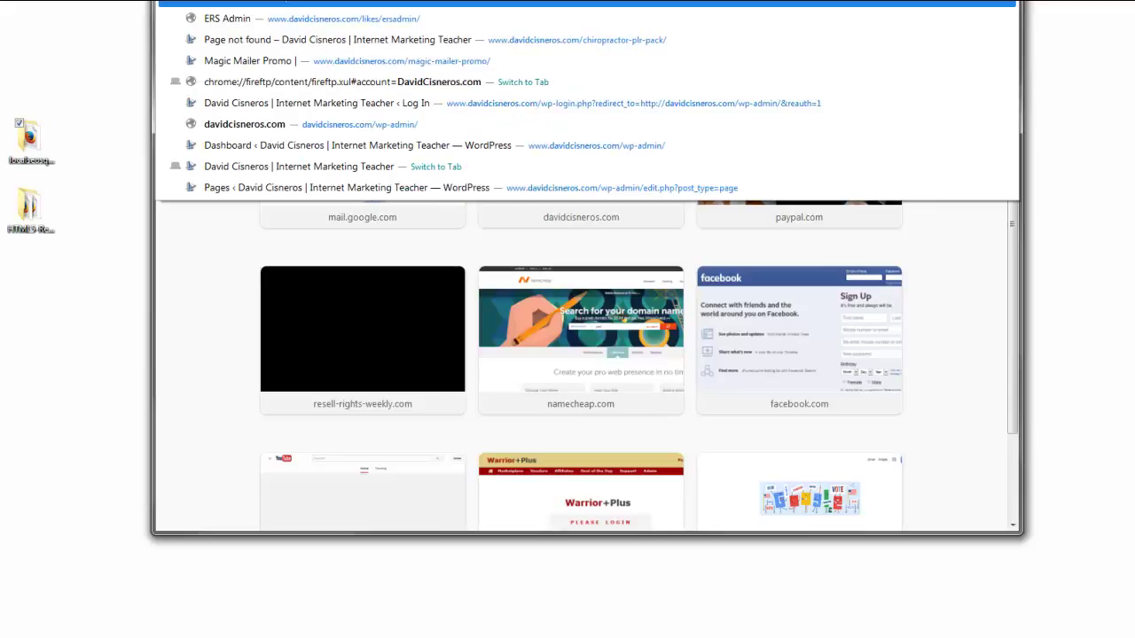
{"action": "key", "text": "Return"}
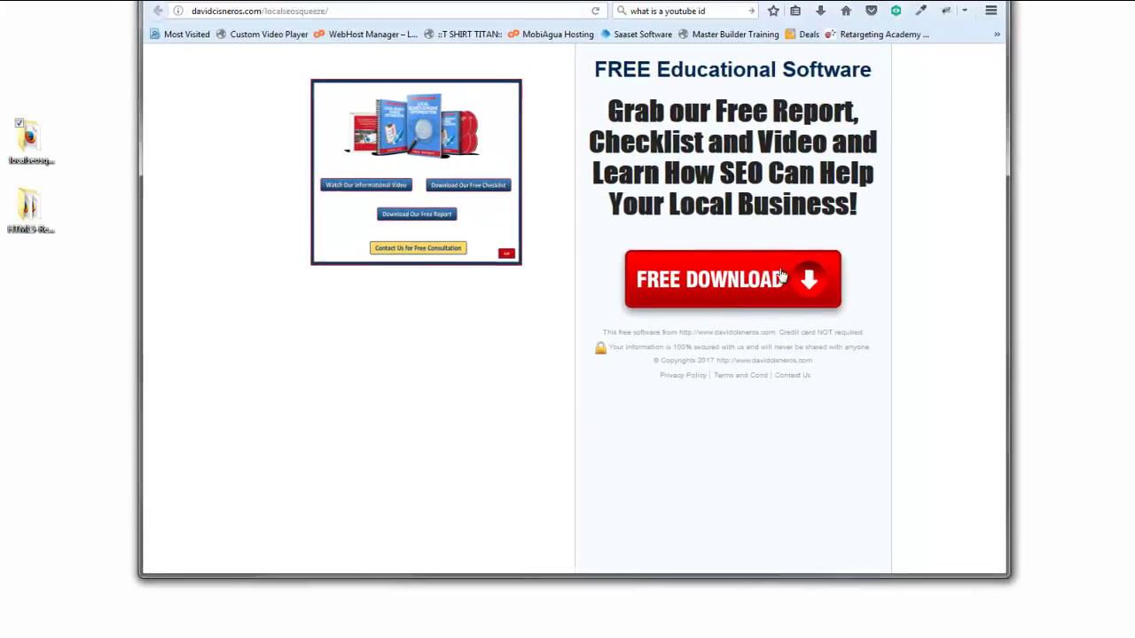
- Save localseo.zip via the squeeze page's FREE DOWNLOAD button and verify it in recent downloads
{"action": "left_click_drag", "start_coordinate": [329, 11], "coordinate": [214, 12]}
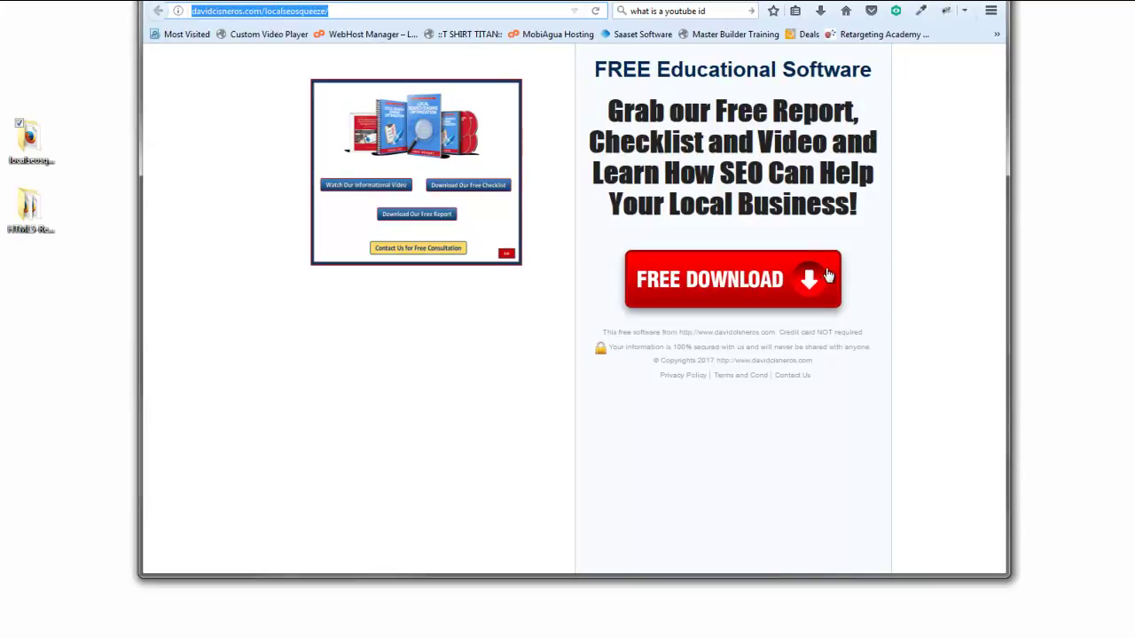
{"action": "left_click", "coordinate": [751, 280]}
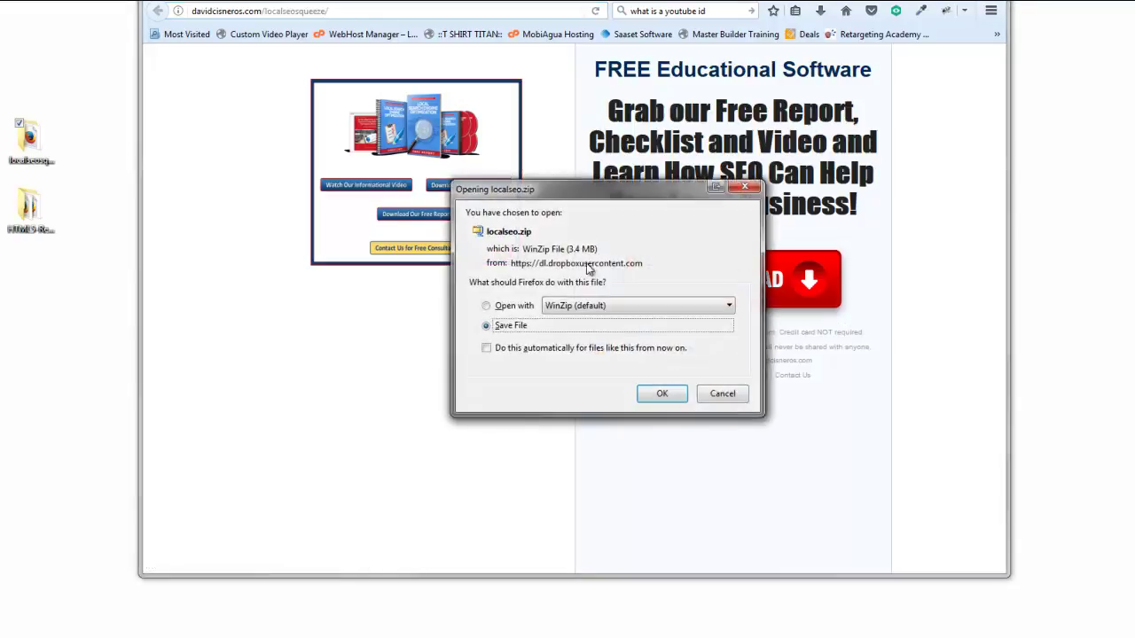
{"action": "left_click", "coordinate": [661, 393]}
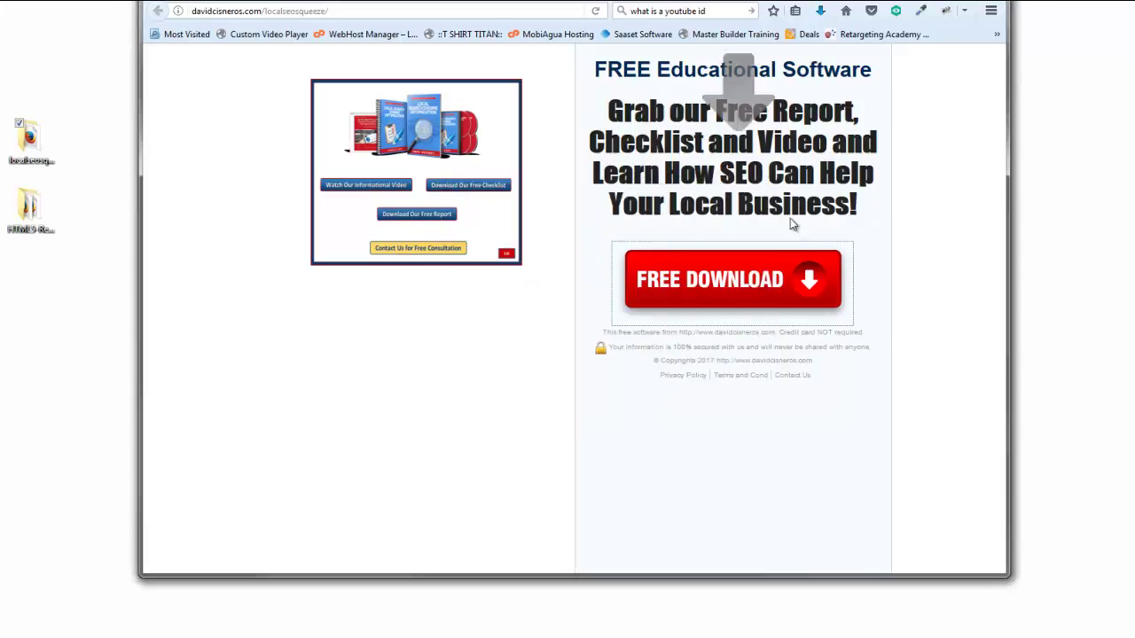
{"action": "left_click", "coordinate": [821, 13]}
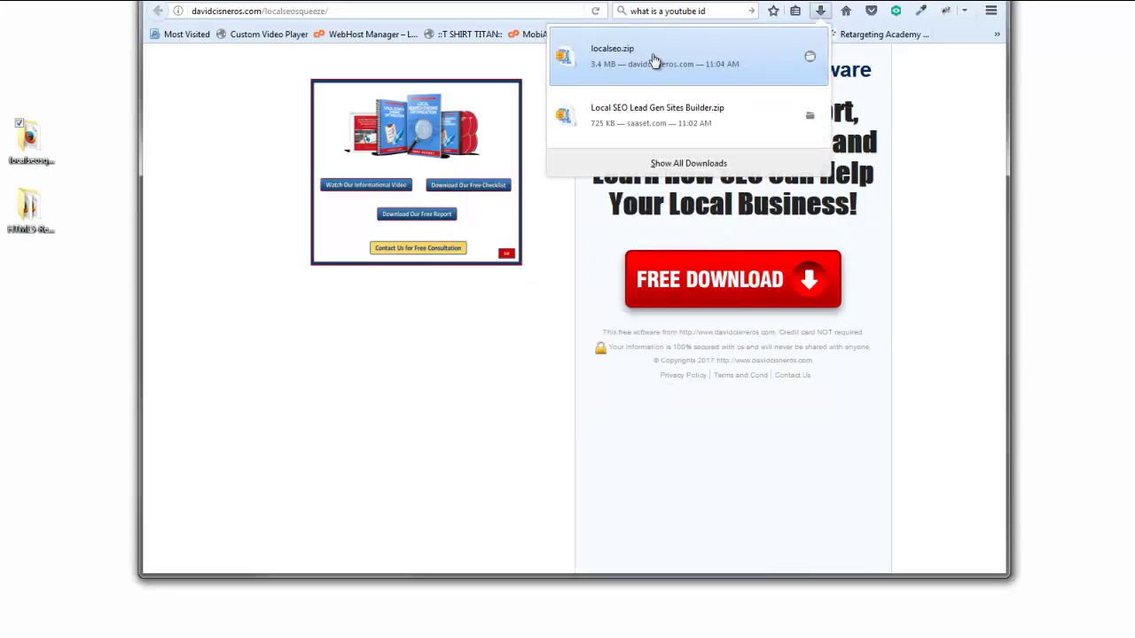
{"action": "left_click", "coordinate": [927, 177]}
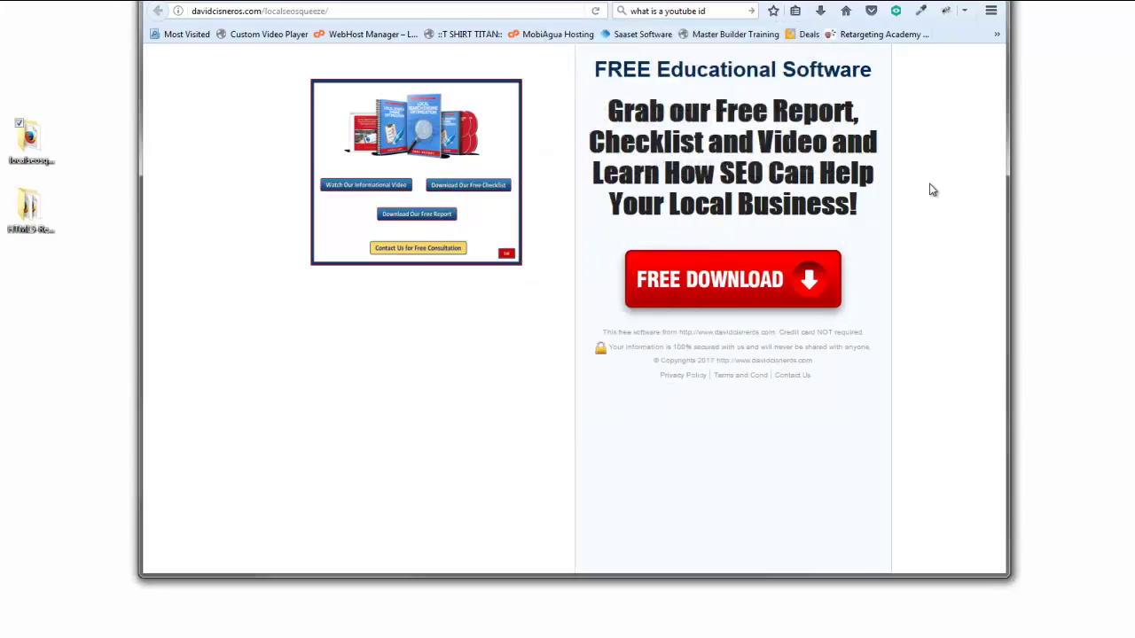